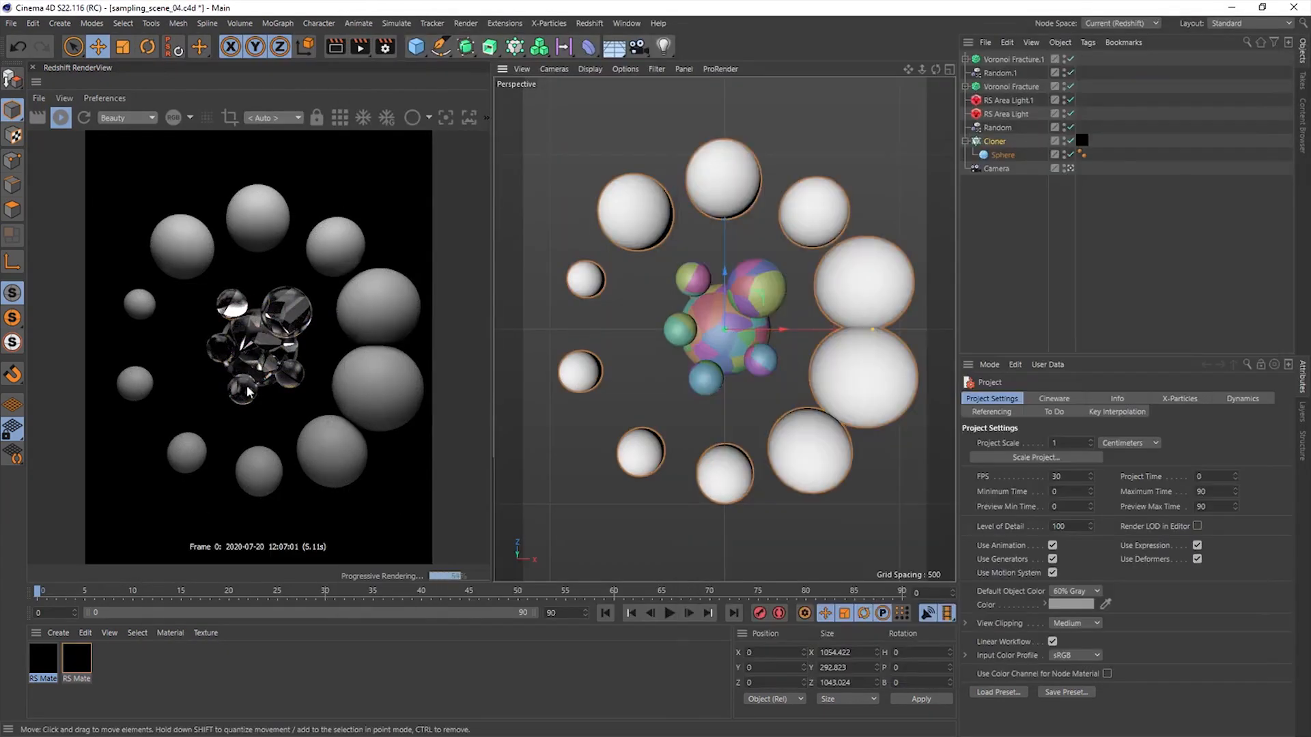
- Review the Bucket Size options in the Redshift System render settings
click(790, 360)
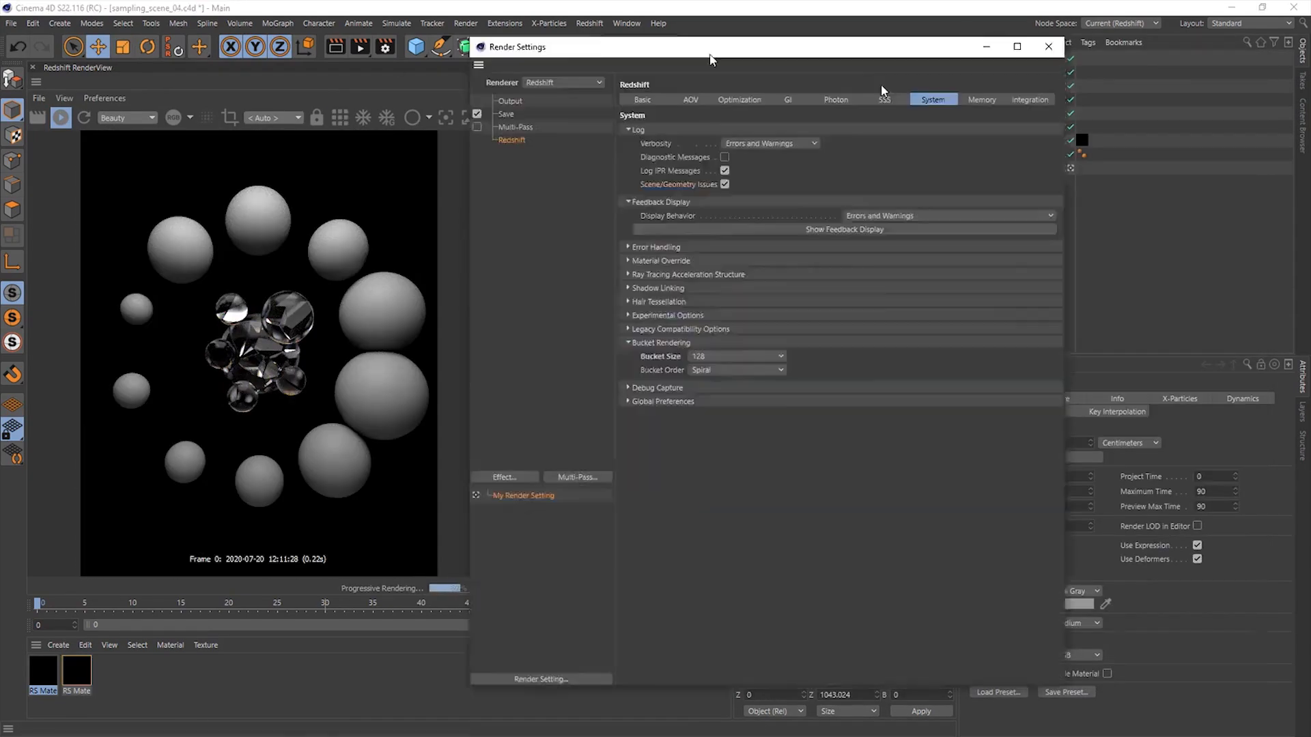
drag(710, 54, 930, 92)
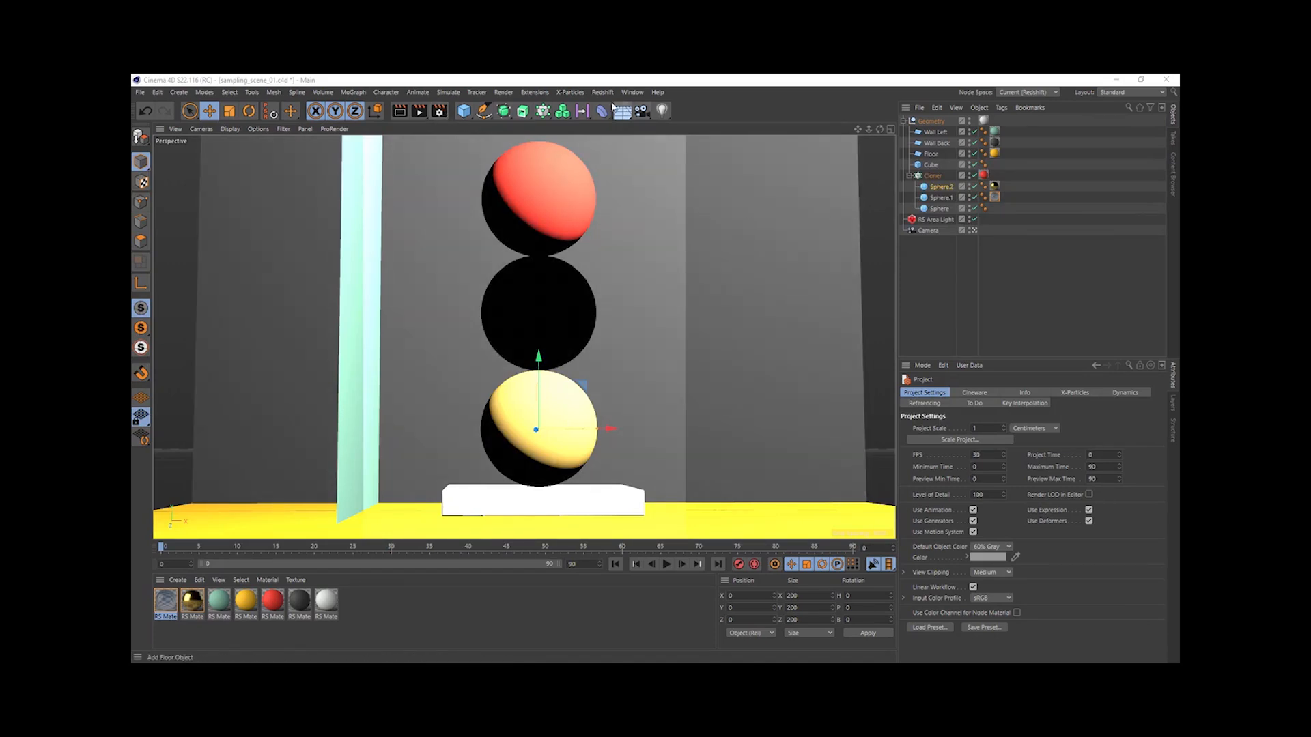
- Start an interactive render of the sphere scene in the Redshift RenderView with its render camera locked
click(593, 94)
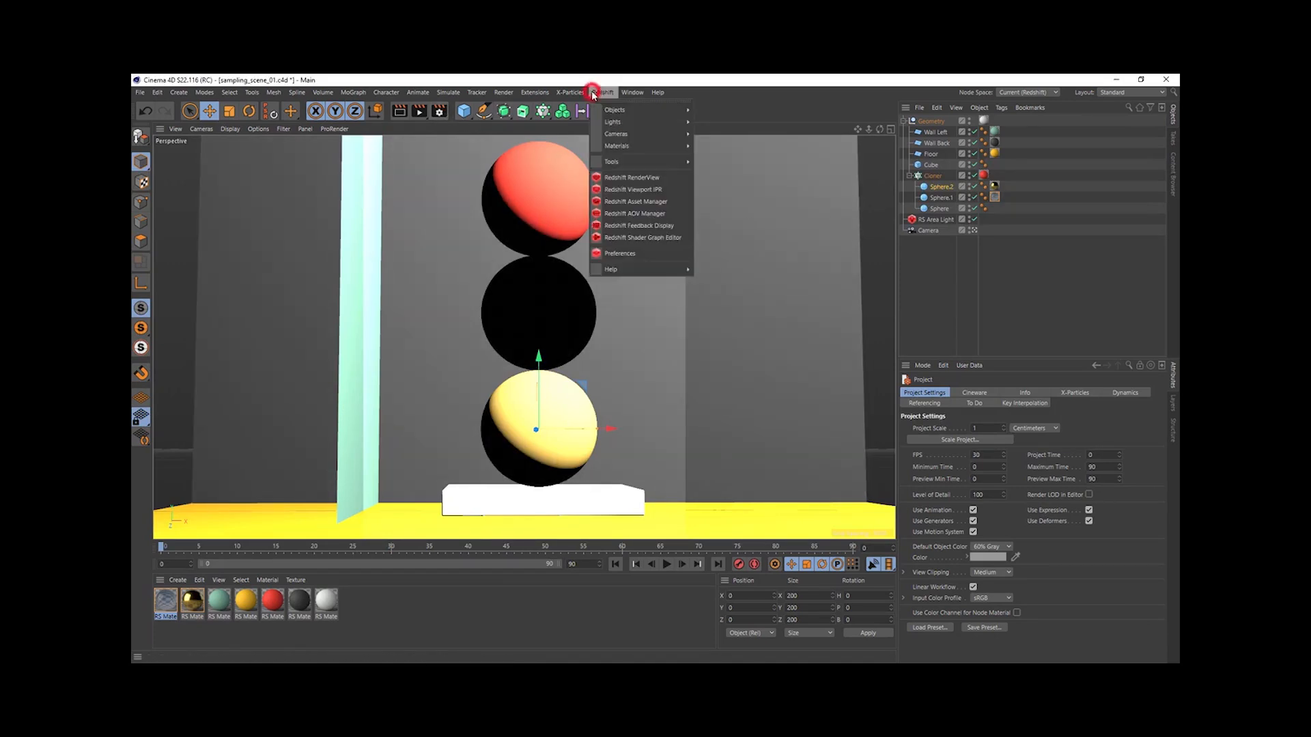
click(649, 179)
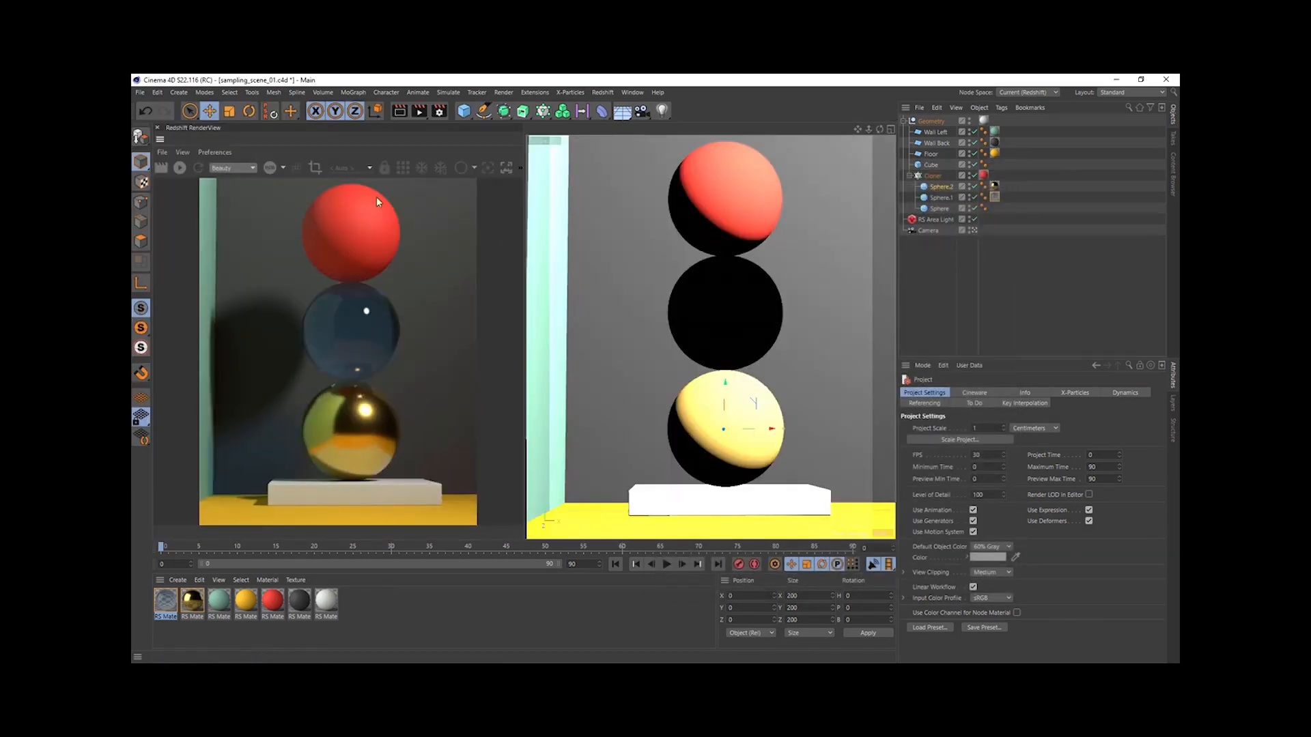
click(184, 152)
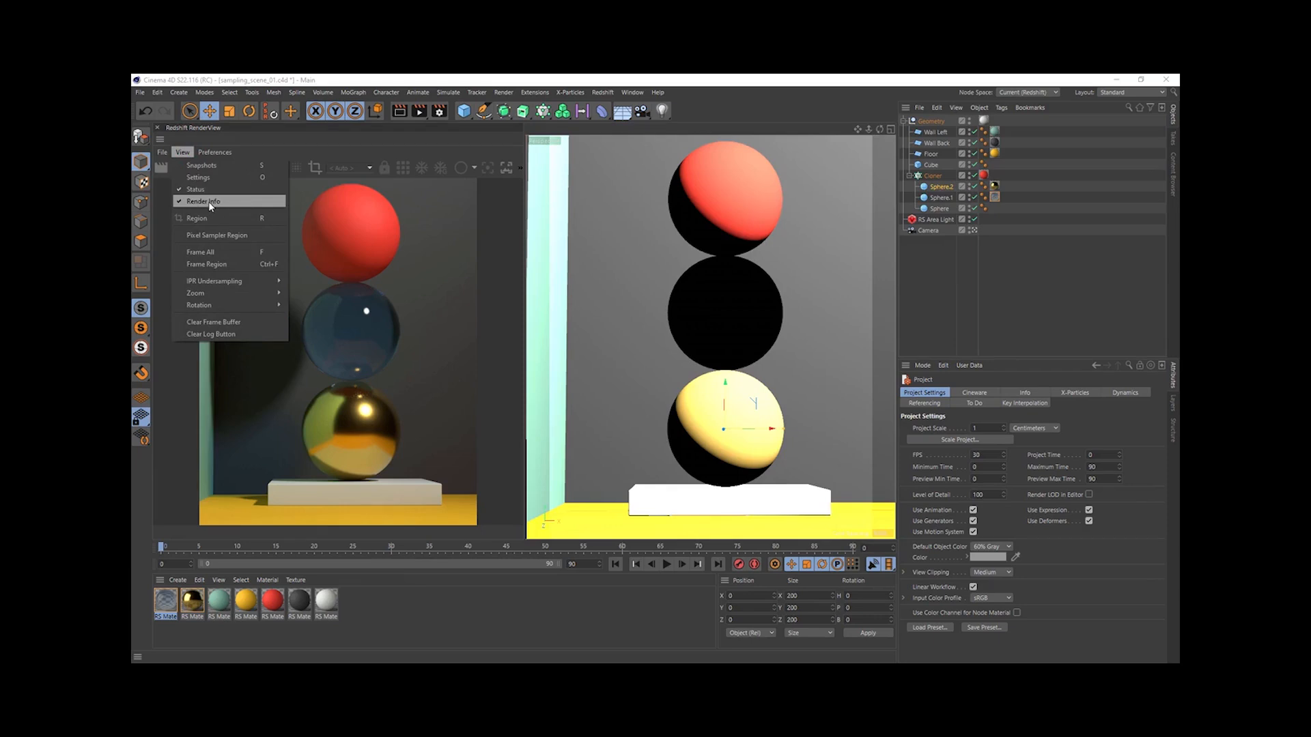
click(439, 110)
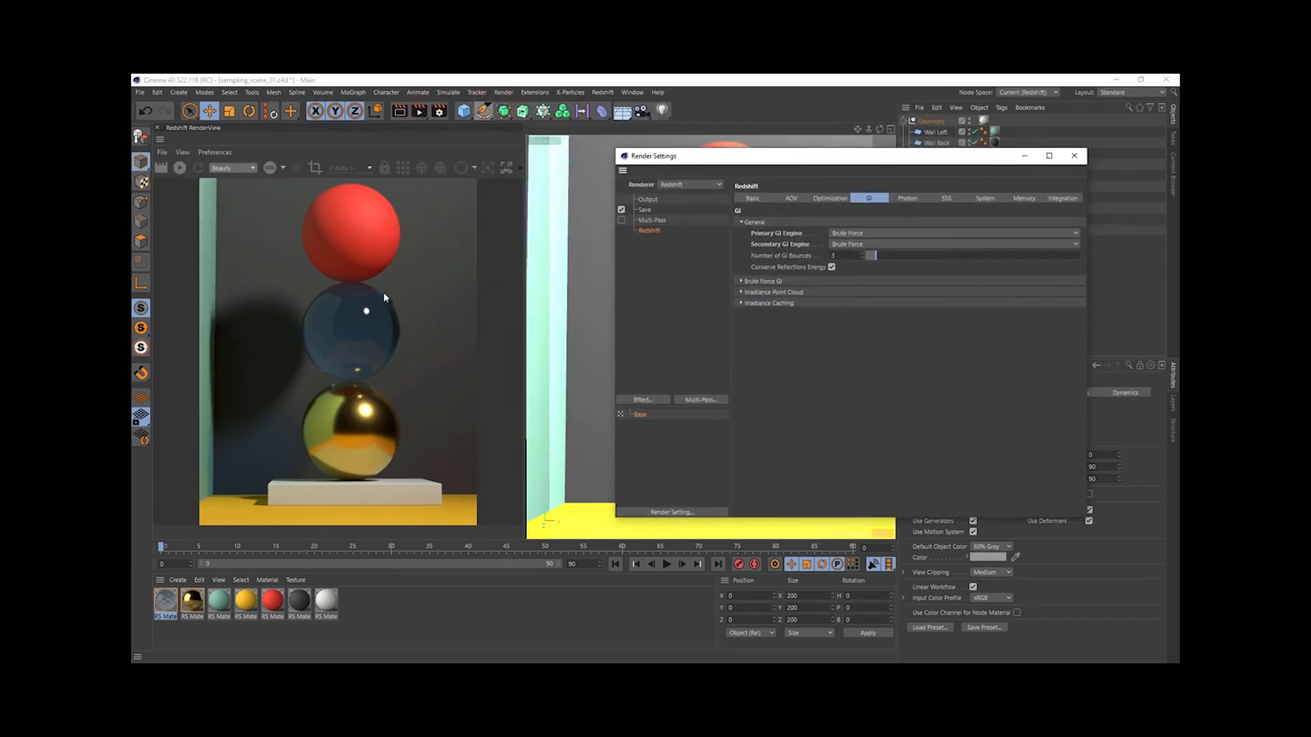
click(179, 167)
click(384, 167)
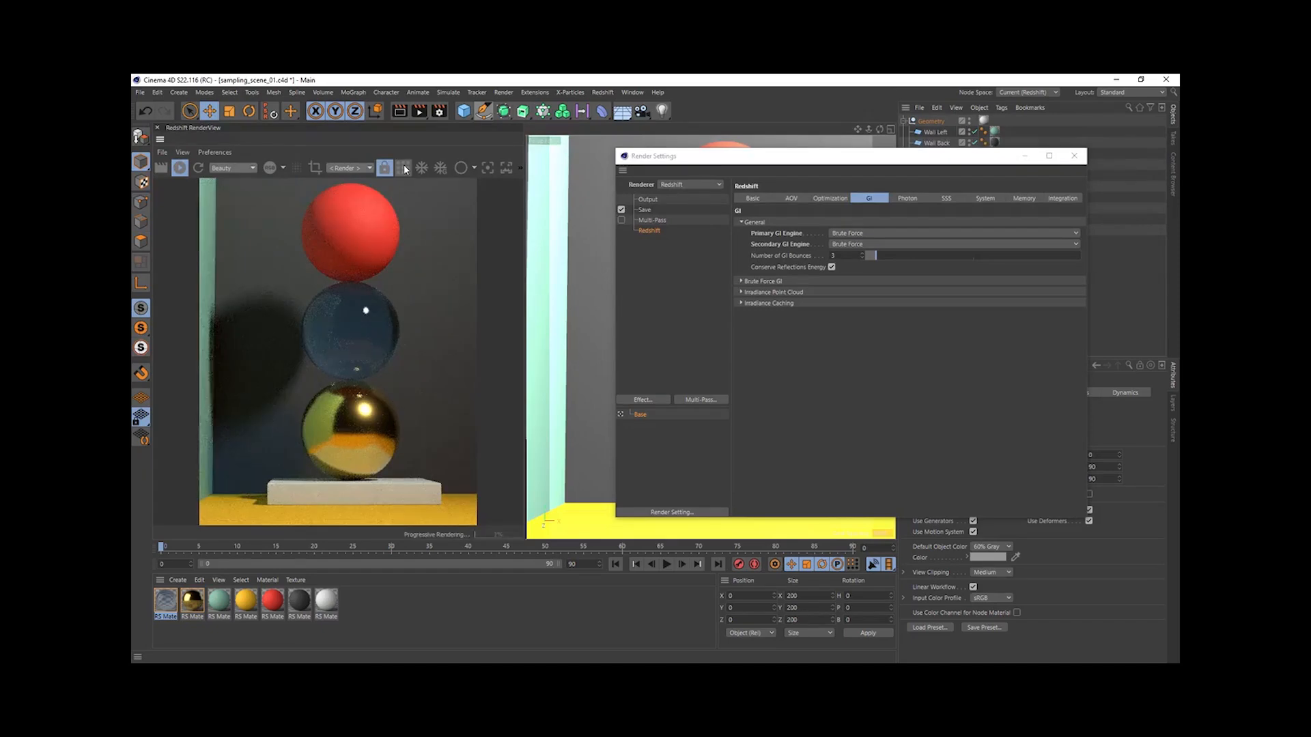
- Check the Redshift sampling and output size settings, and render the current frame to the Picture Viewer
click(753, 198)
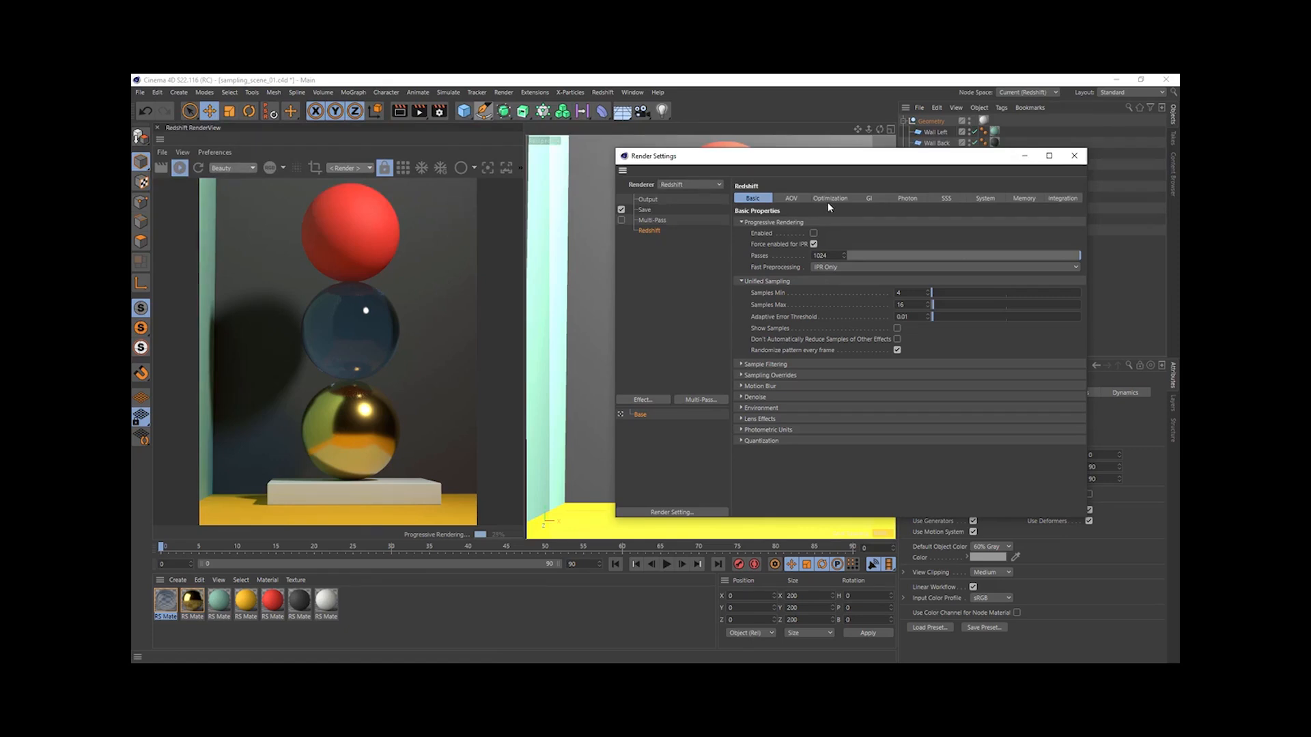
click(648, 200)
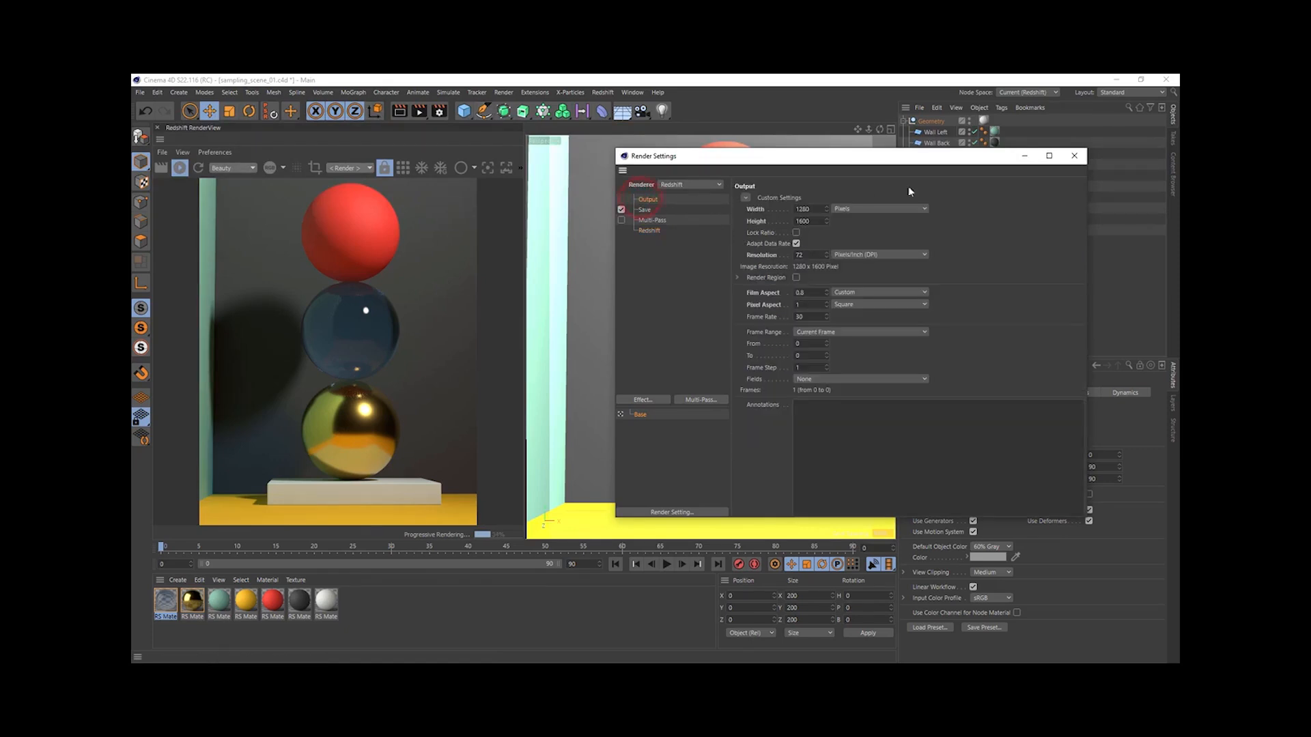
click(1074, 155)
click(420, 111)
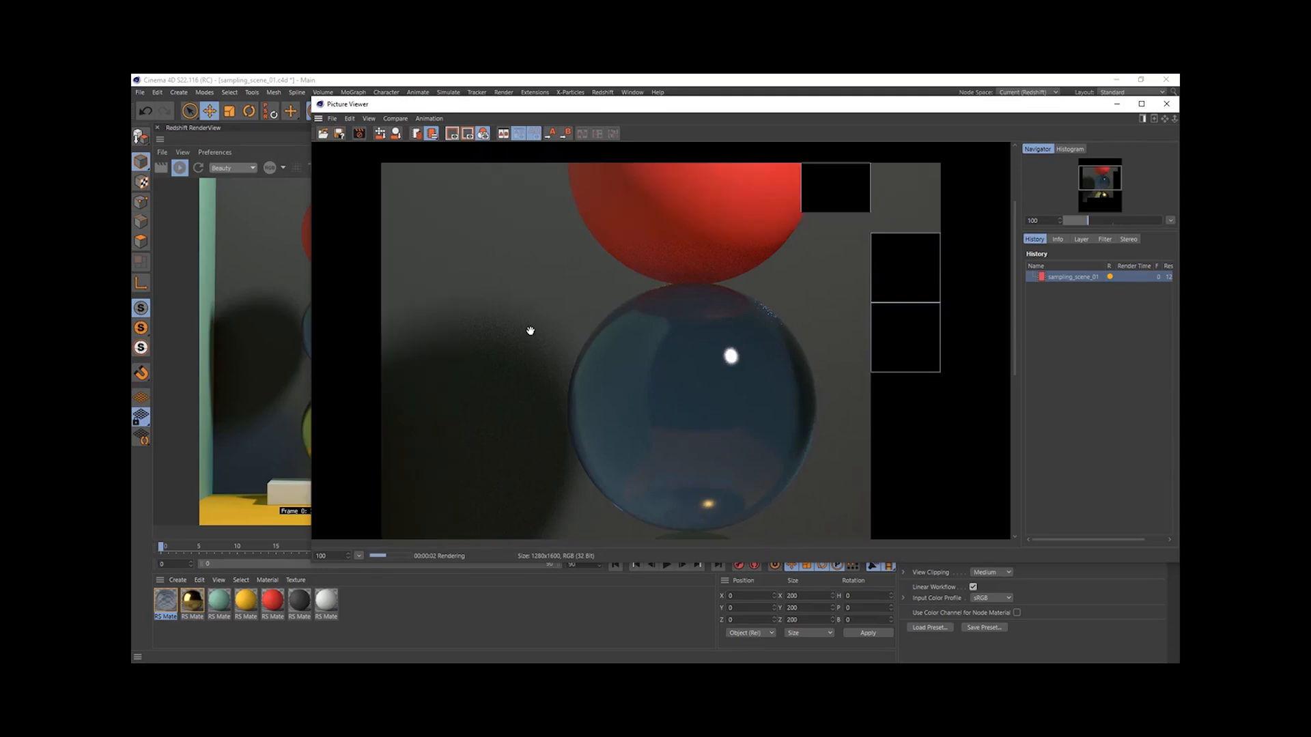
click(1164, 104)
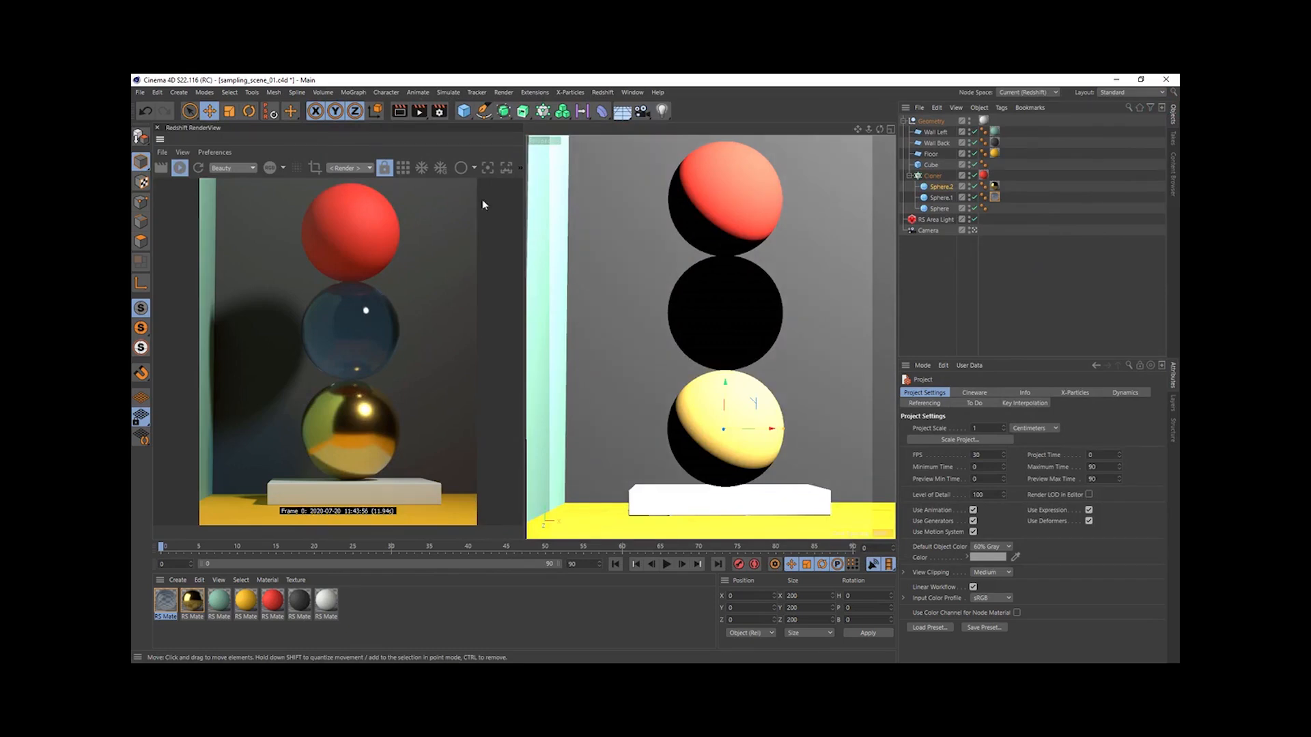
- Switch the RenderView to the Samples display with bucket rendering
click(475, 169)
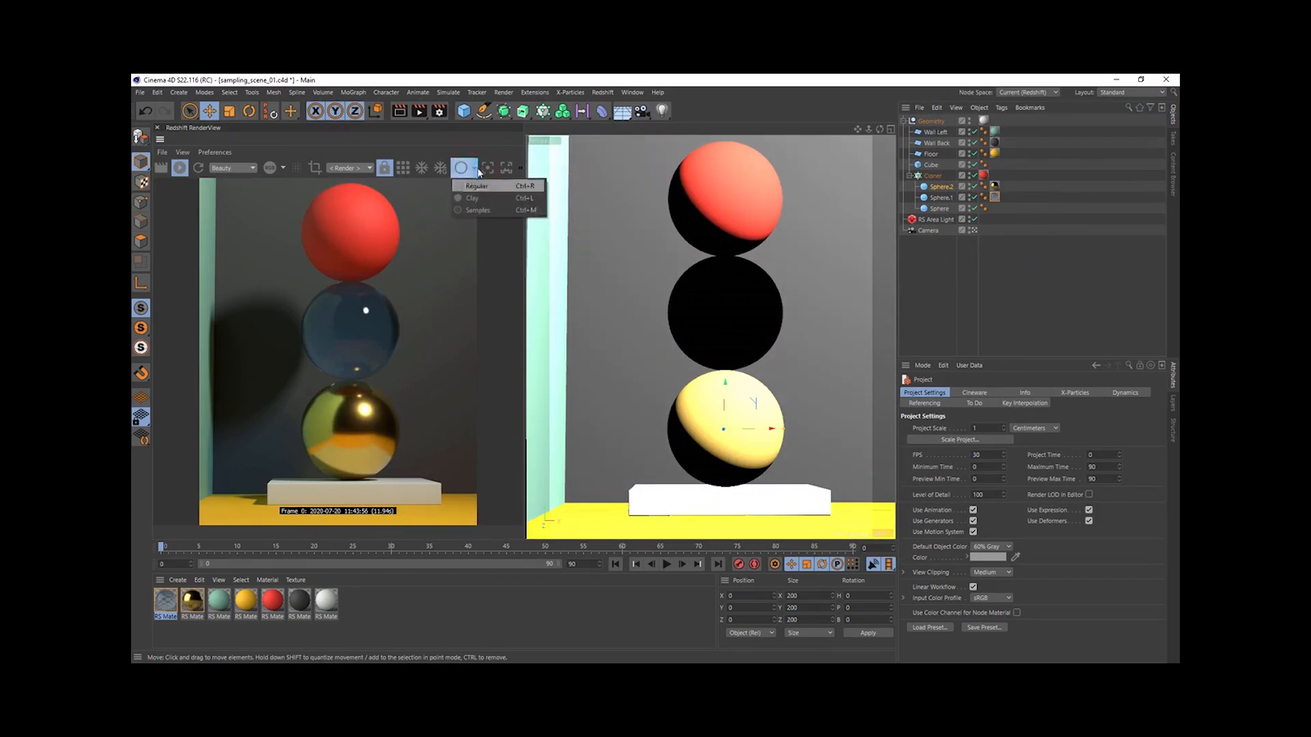
click(485, 211)
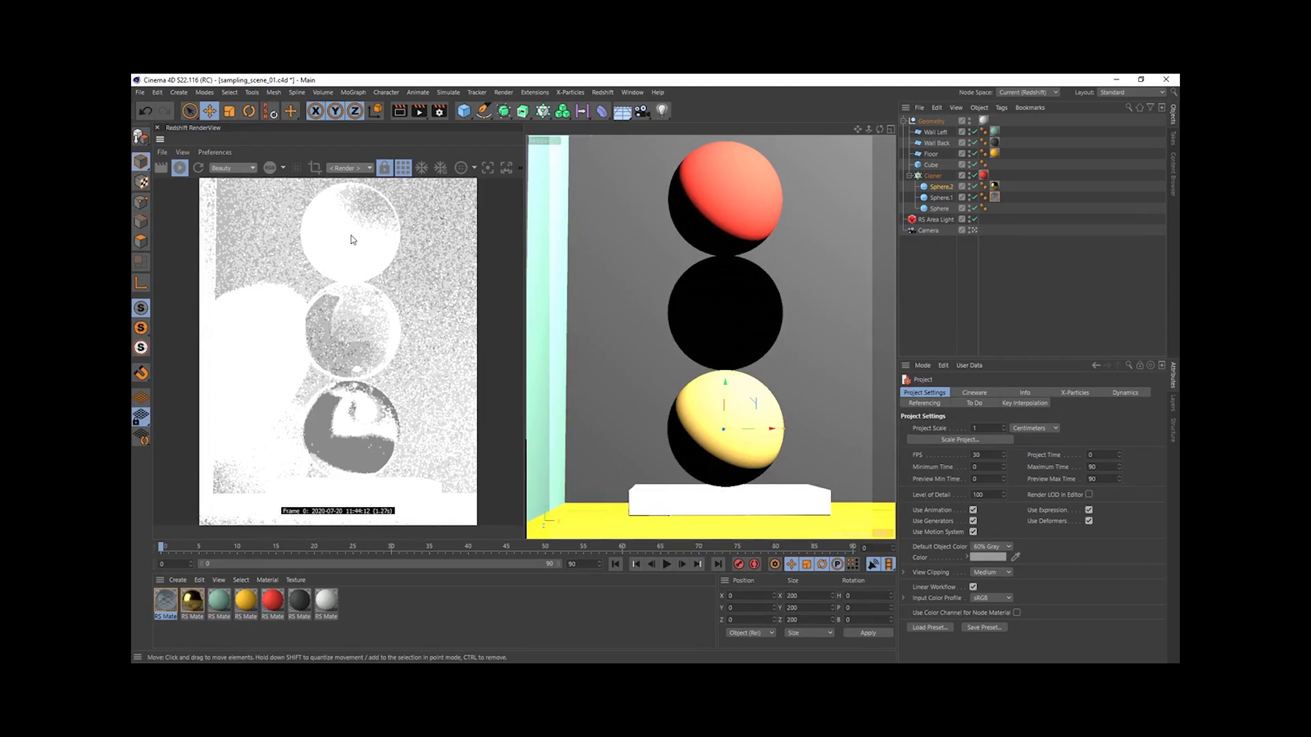
- Set the Redshift Unified Sampling Samples Max to 256
key(ctrl+b)
click(471, 173)
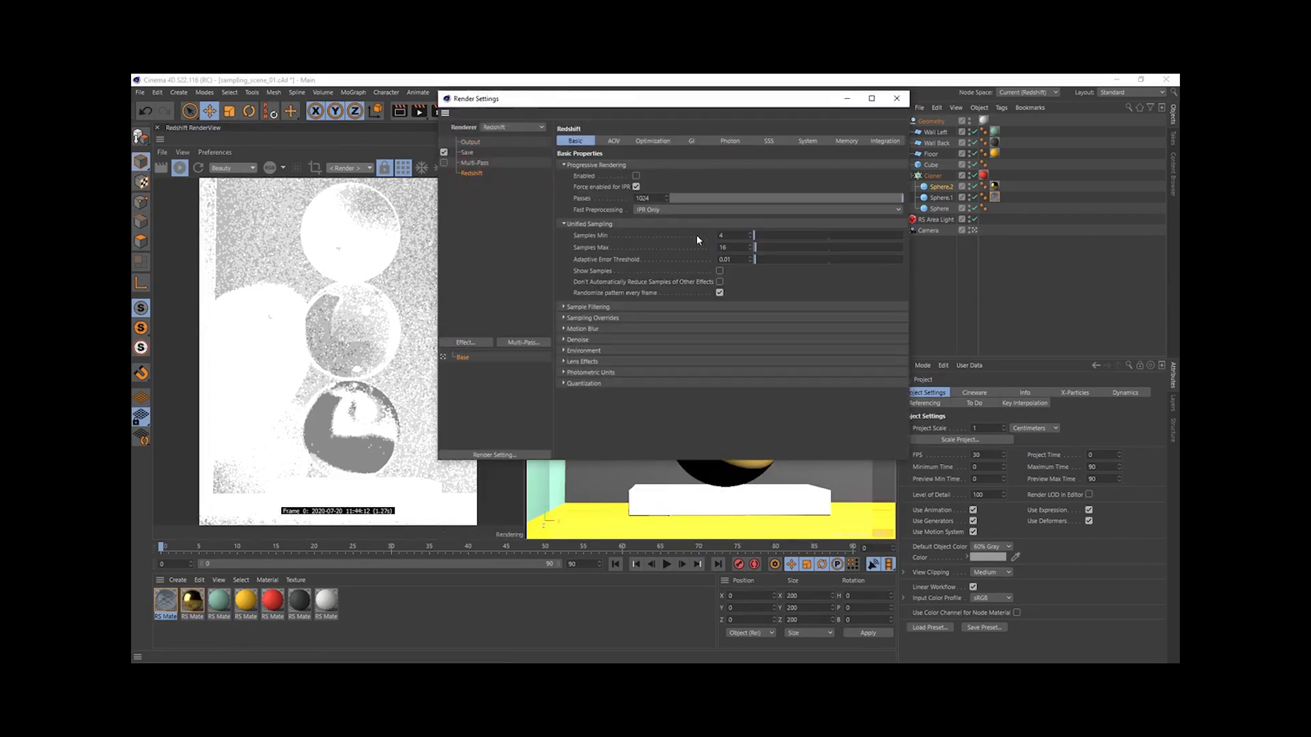
click(879, 301)
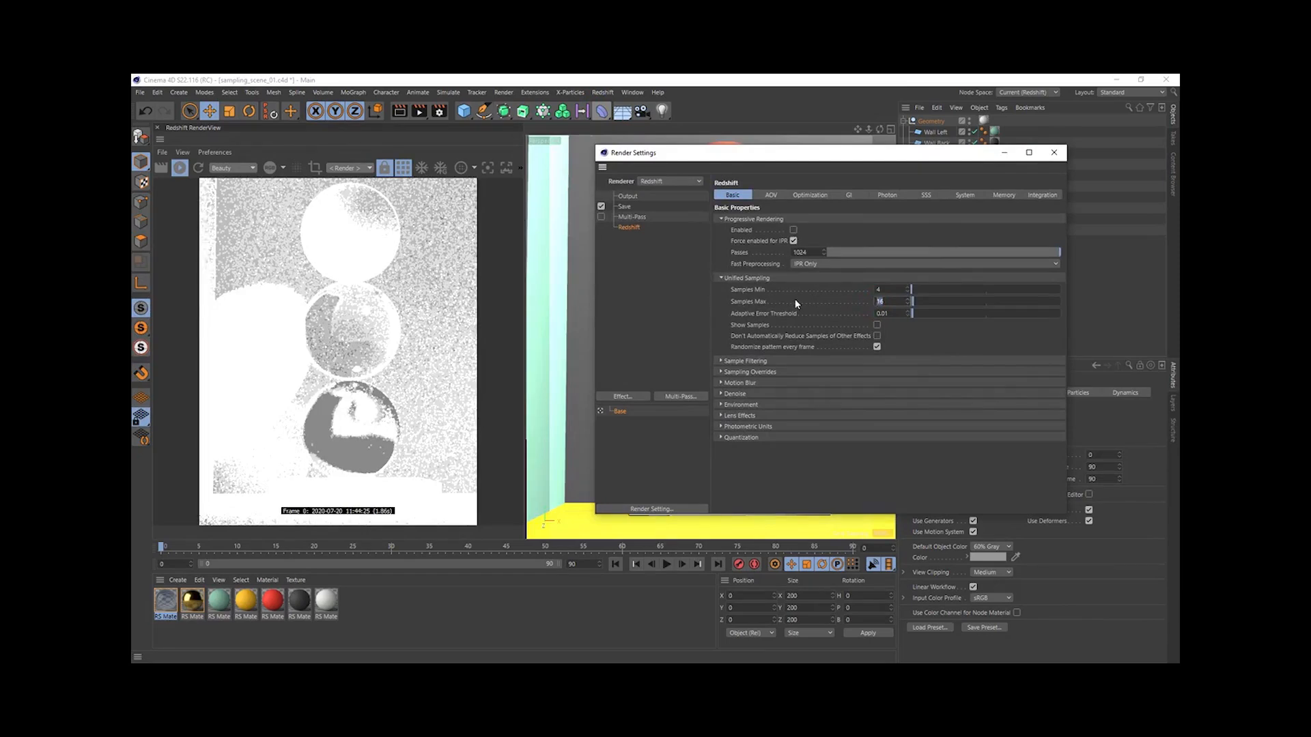
text(256)
key(Return)
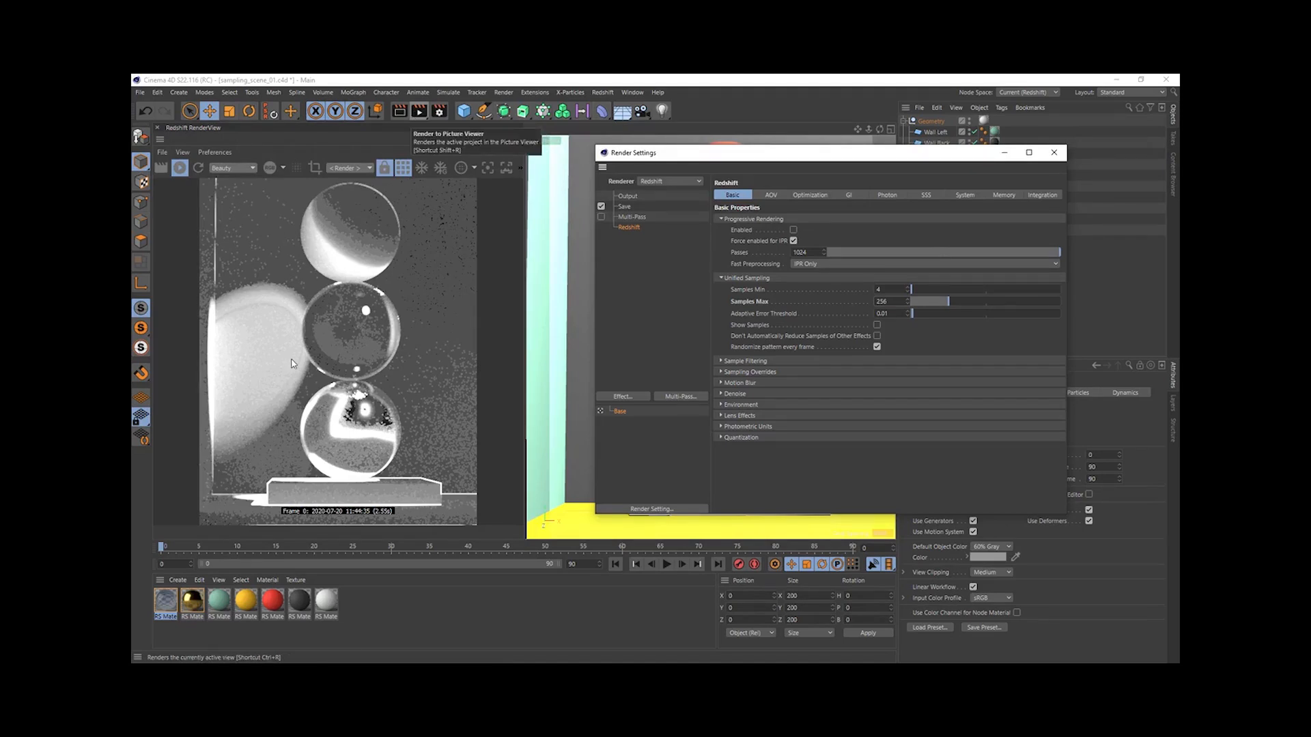
- Set the Brute Force GI Number of Rays to 512
click(848, 195)
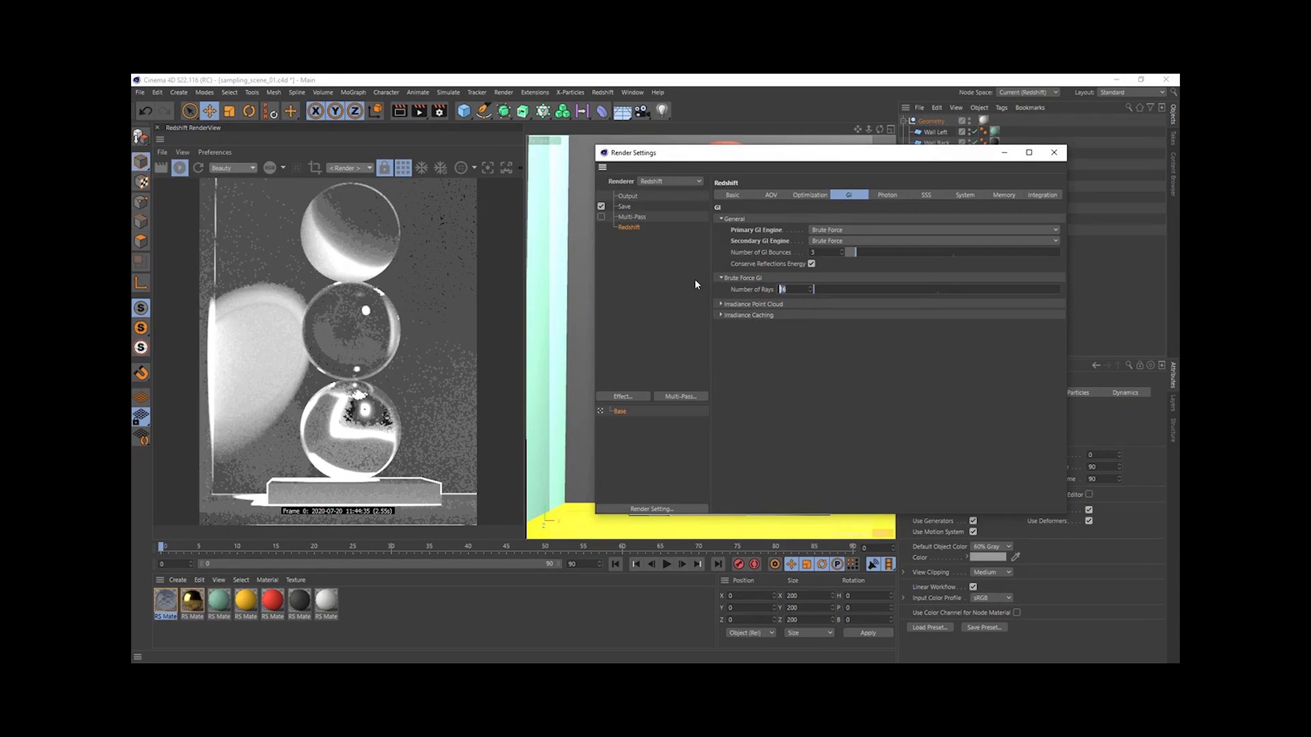
text(512)
key(Return)
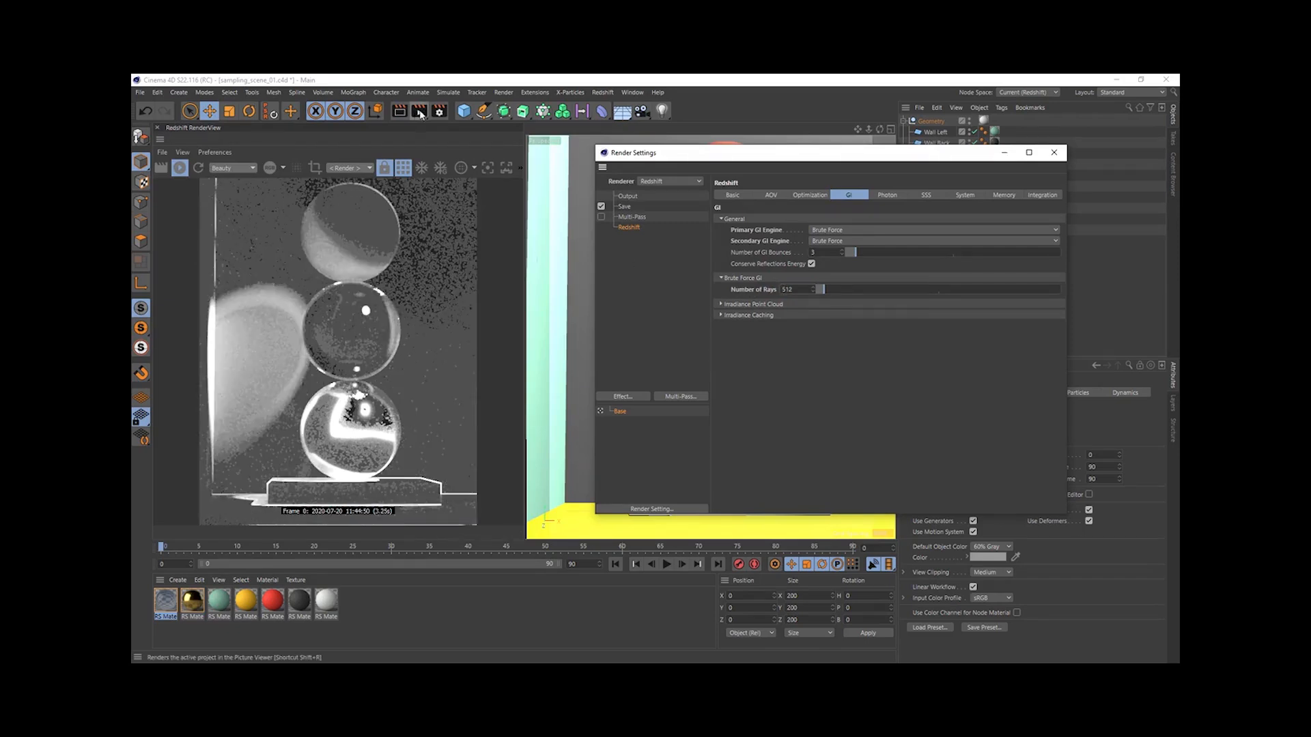
- Render the frame to the Picture Viewer and compare it with the previous render across all three spheres
click(419, 113)
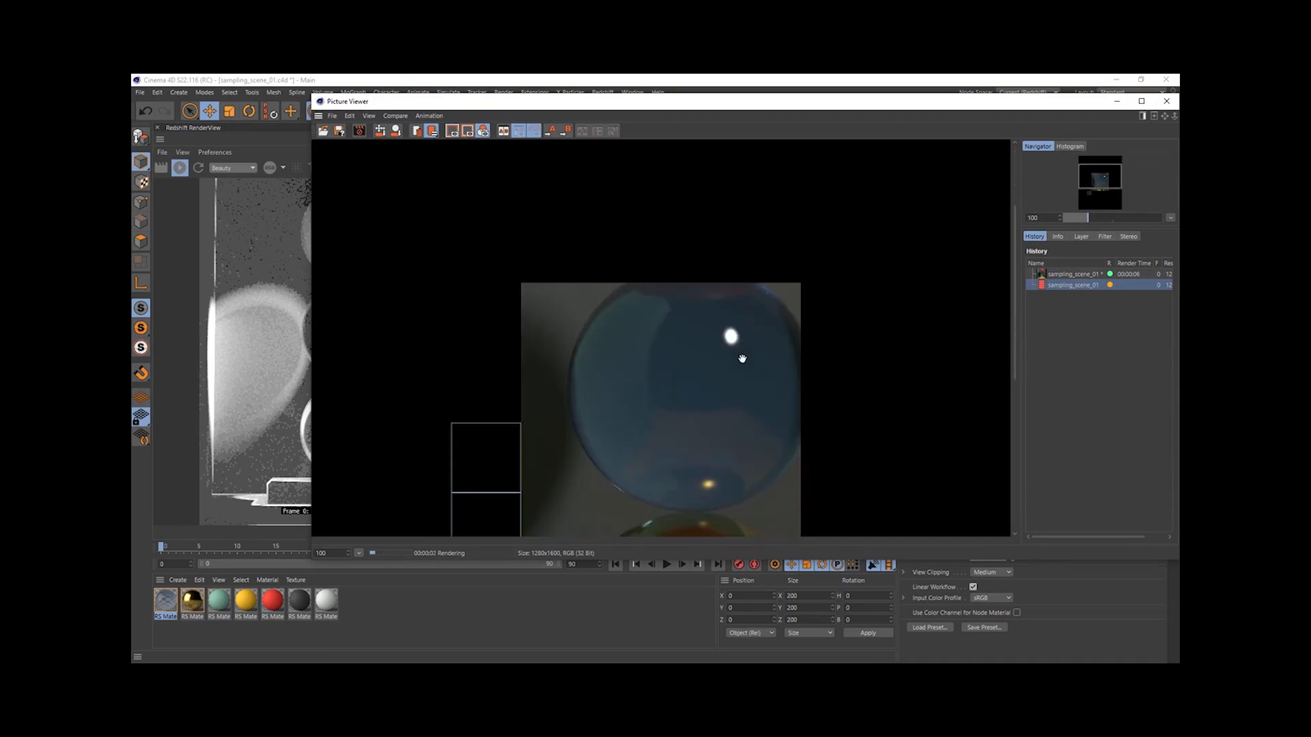
click(1069, 273)
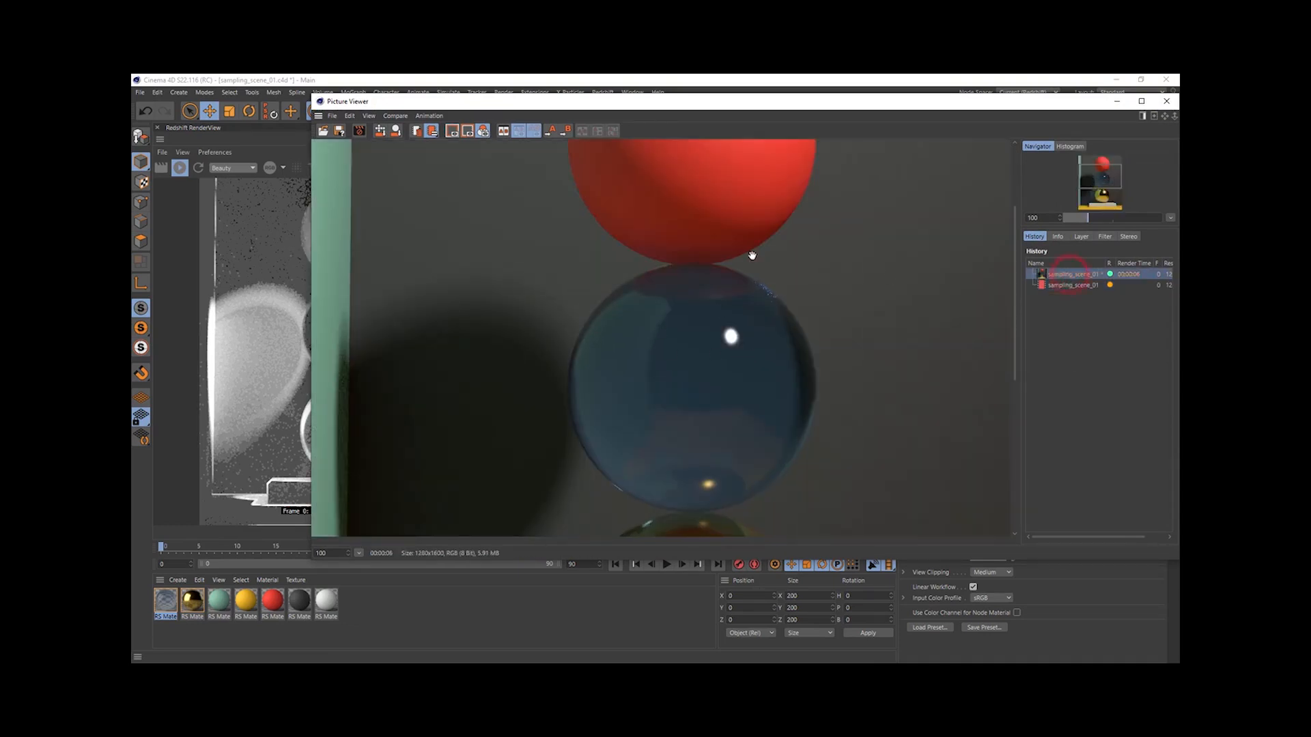
scroll(759, 259, up, 3)
click(1079, 284)
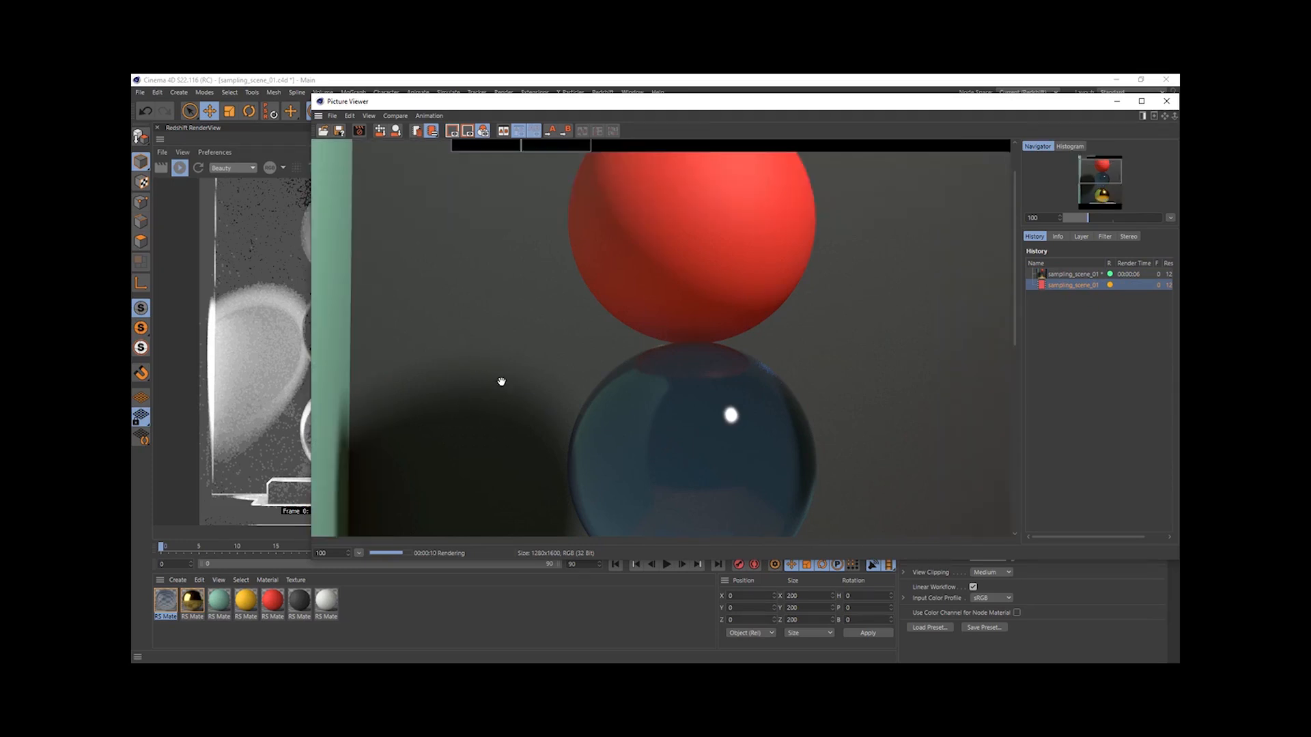
scroll(594, 433, down, 5)
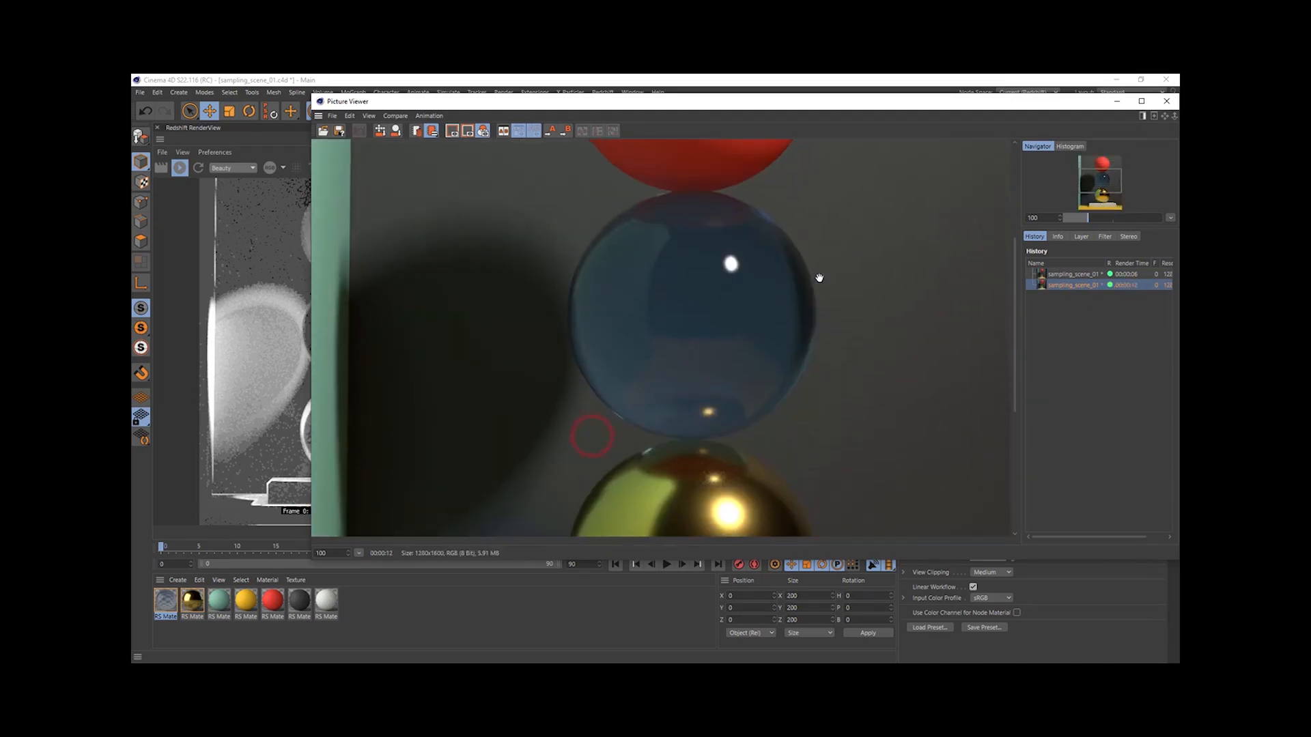
click(1066, 274)
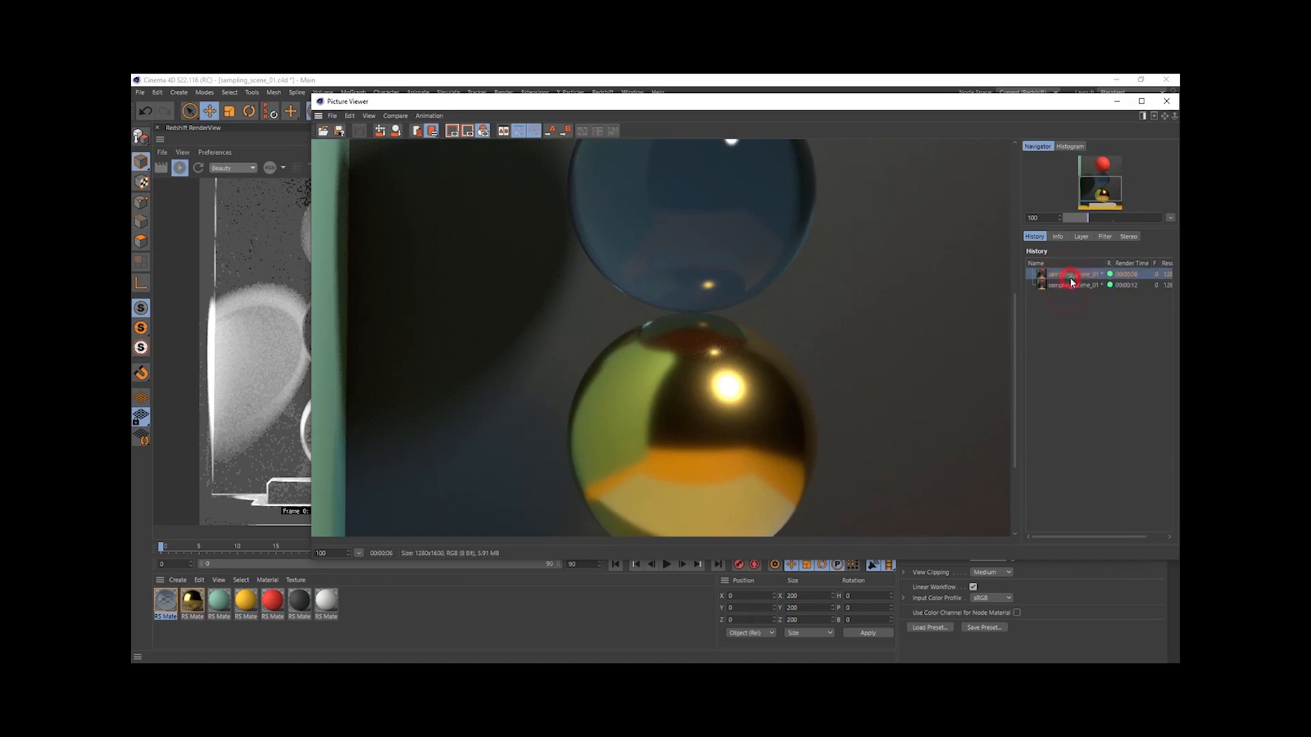
drag(1056, 104, 983, 127)
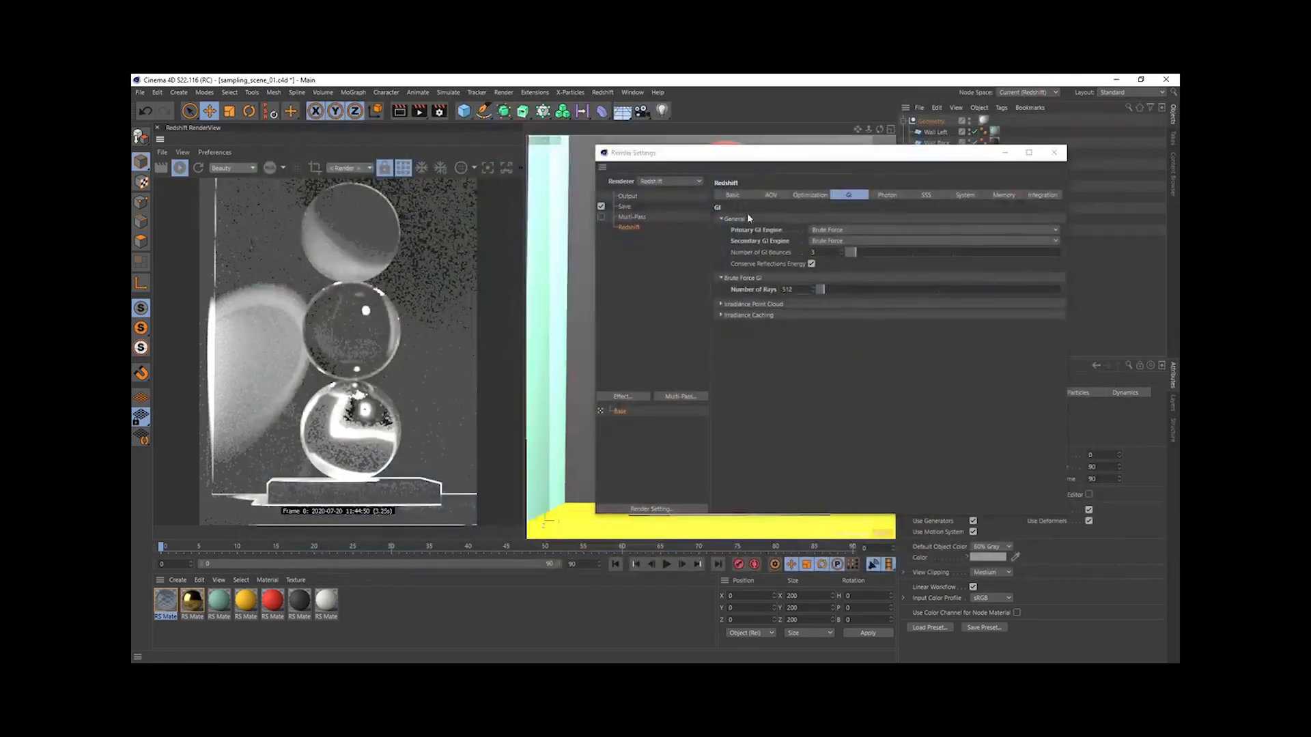
- Add Diffuse Filter, Reflections, Refractions and Shadows passes in the Redshift AOV Manager
click(772, 197)
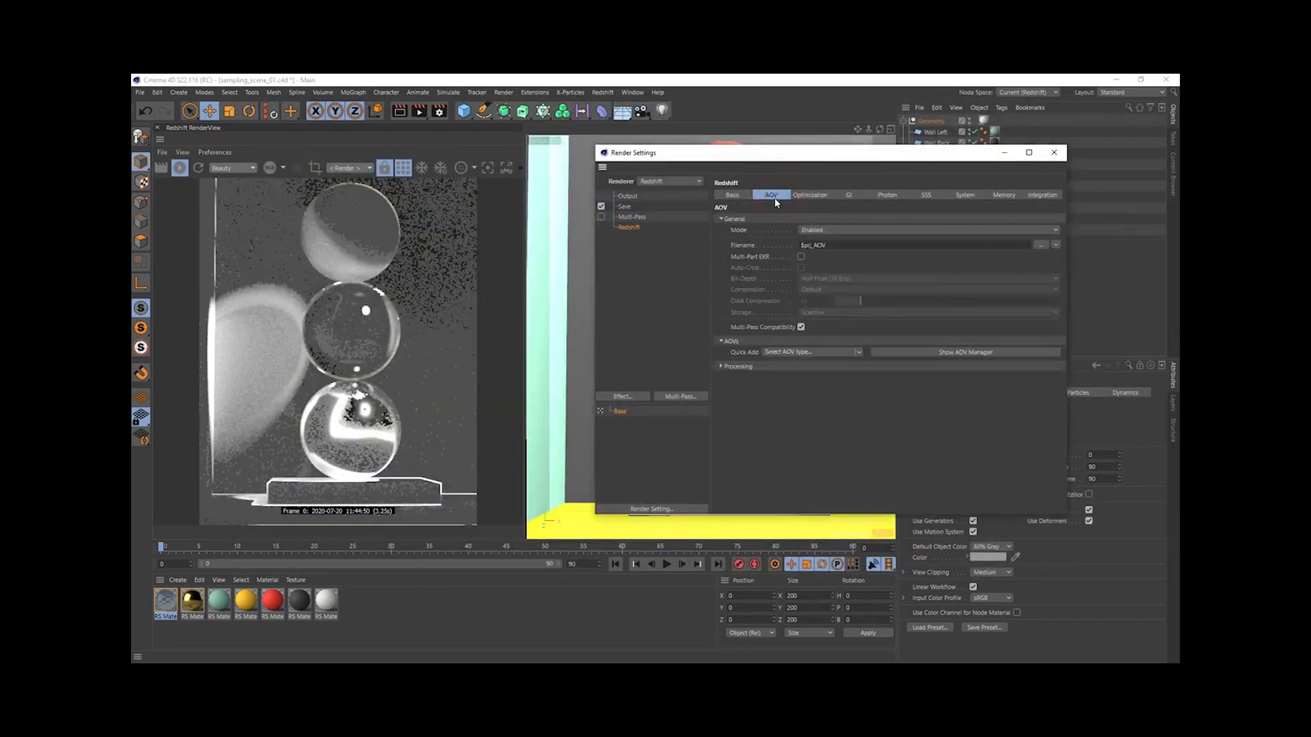
click(914, 354)
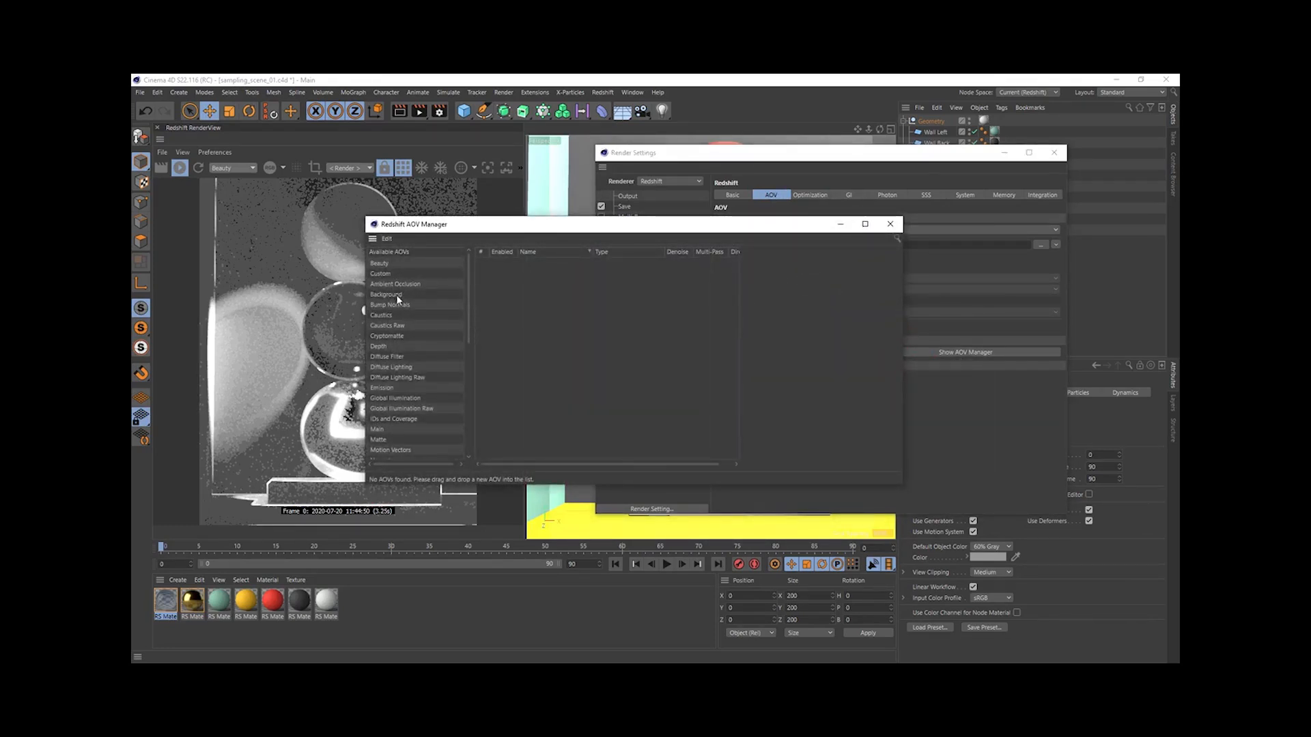
double_click(386, 356)
drag(470, 317, 465, 366)
double_click(388, 396)
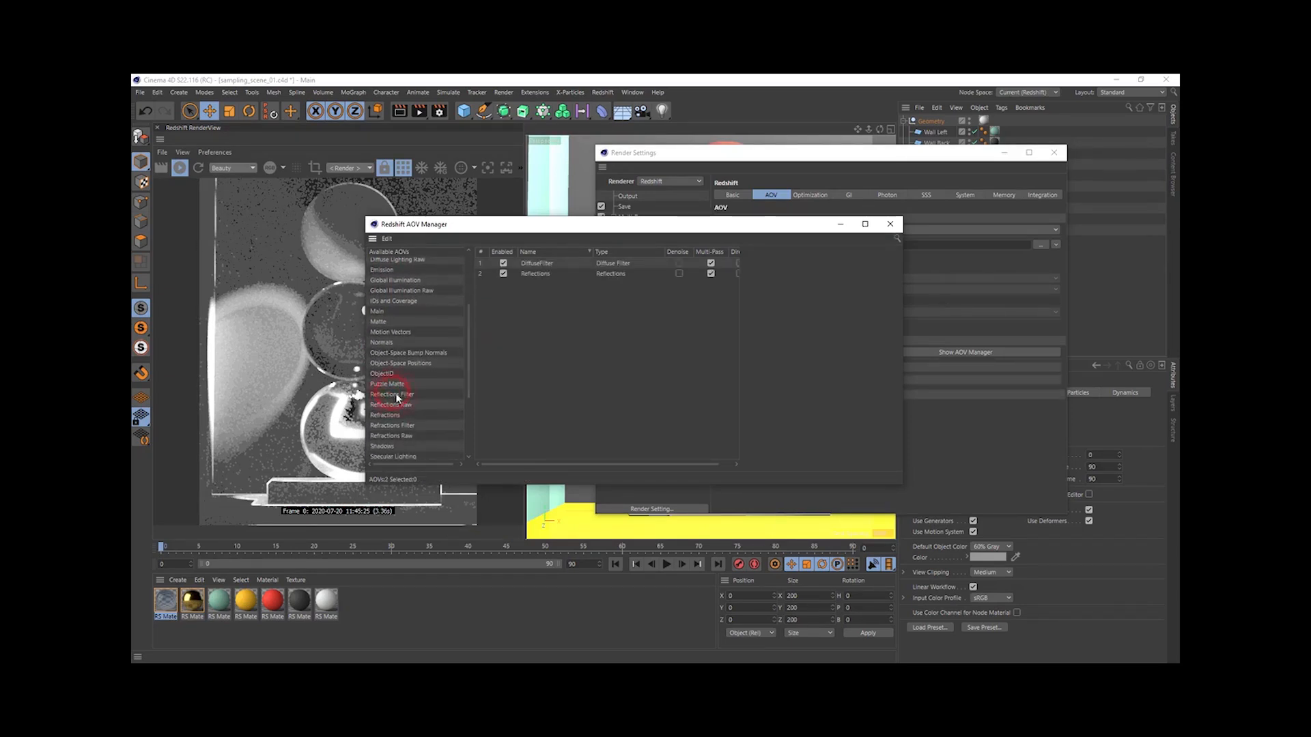
double_click(392, 415)
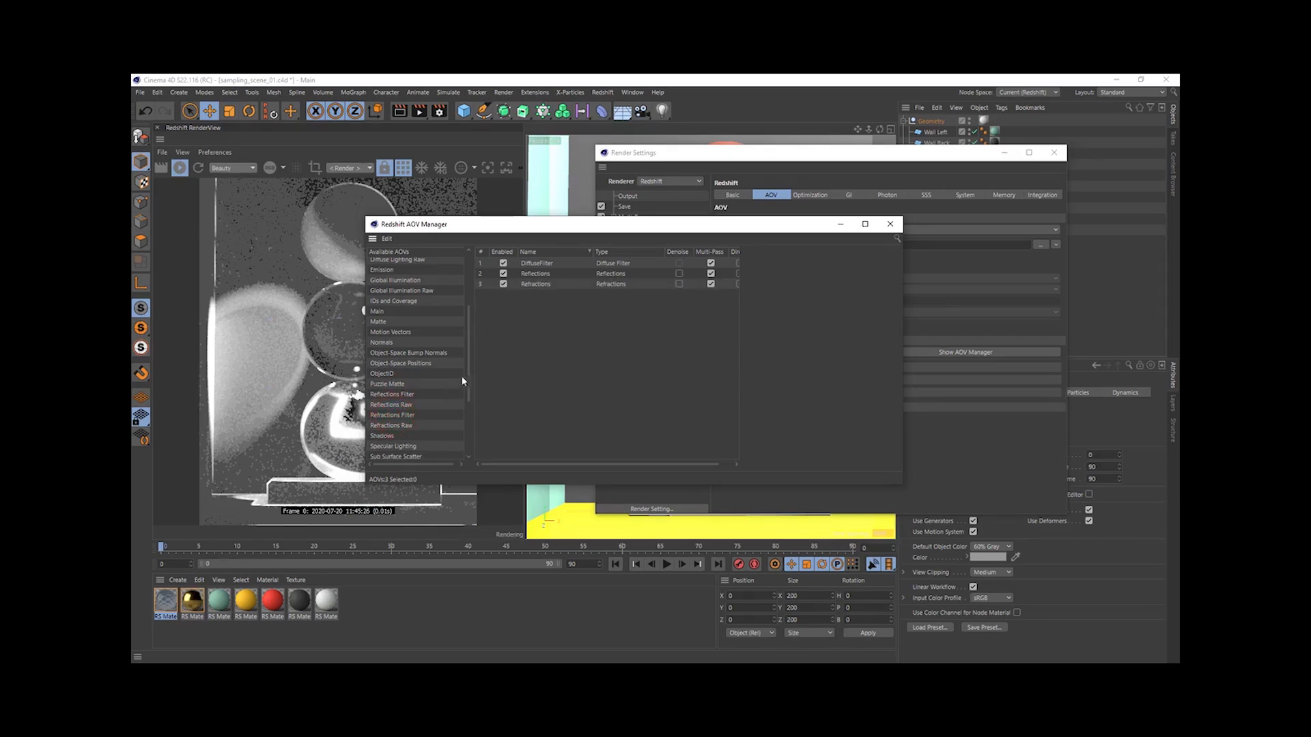
double_click(392, 438)
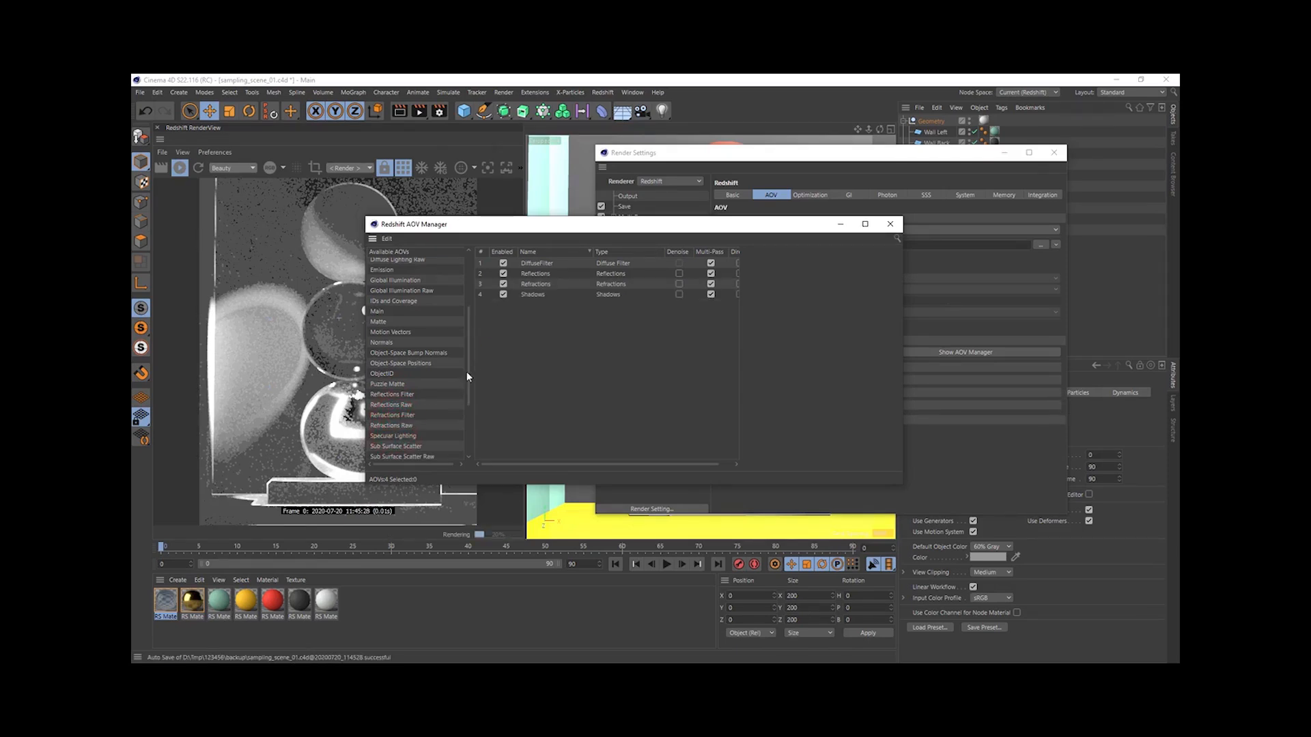
- Delete the Diffuse Filter AOV and display the Refractions pass in the RenderView
click(533, 263)
key(Delete)
scroll(466, 347, down, 3)
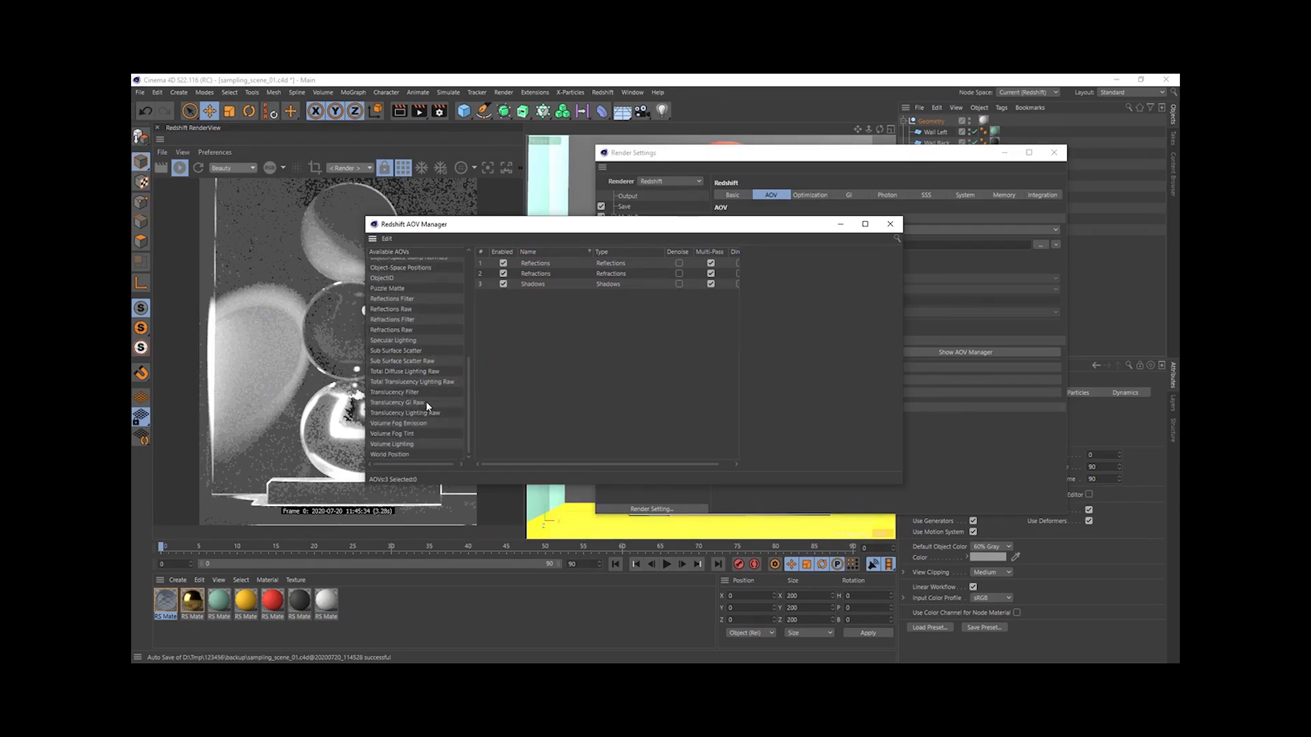
click(889, 224)
click(232, 168)
click(232, 192)
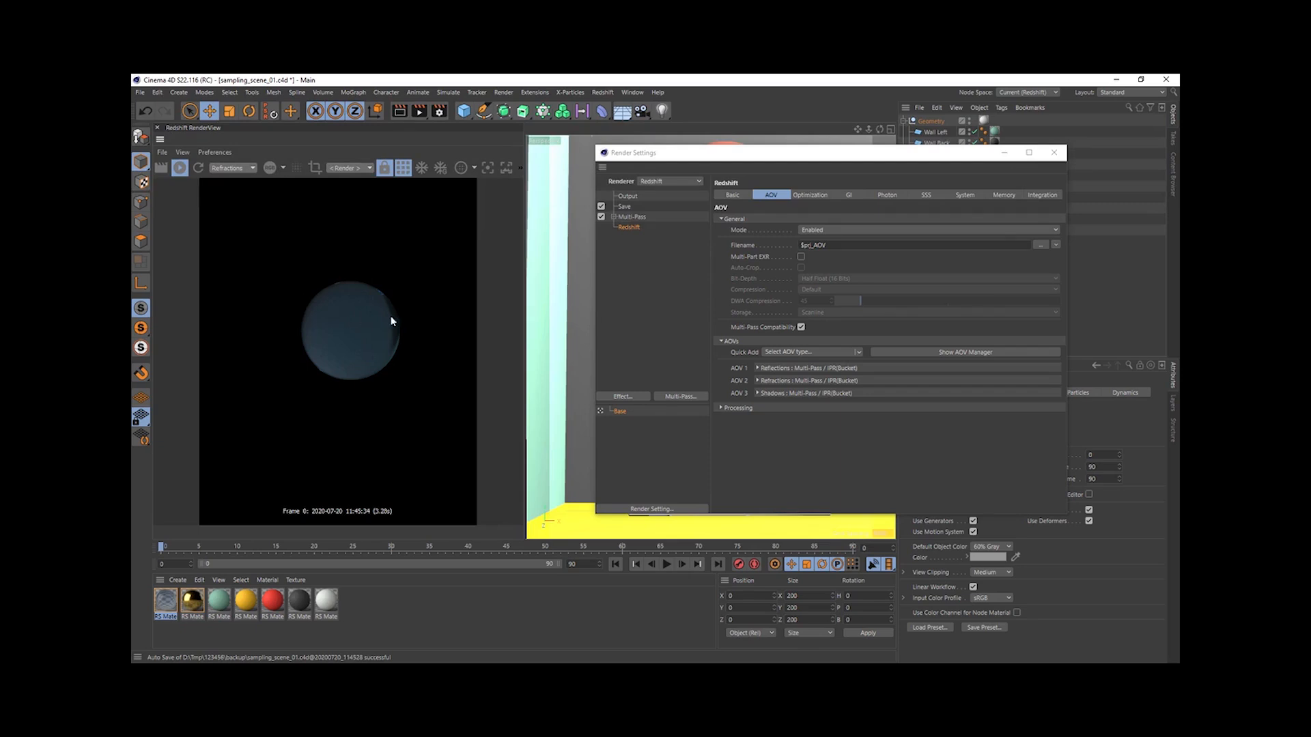
- Remove the Shadows, Refractions and Reflections AOVs from the AOV Manager
click(940, 355)
double_click(808, 407)
double_click(811, 396)
click(812, 385)
double_click(811, 385)
click(1166, 345)
- Set both the Primary and Secondary GI Engine to None
click(849, 195)
click(828, 230)
click(830, 240)
click(831, 240)
click(823, 252)
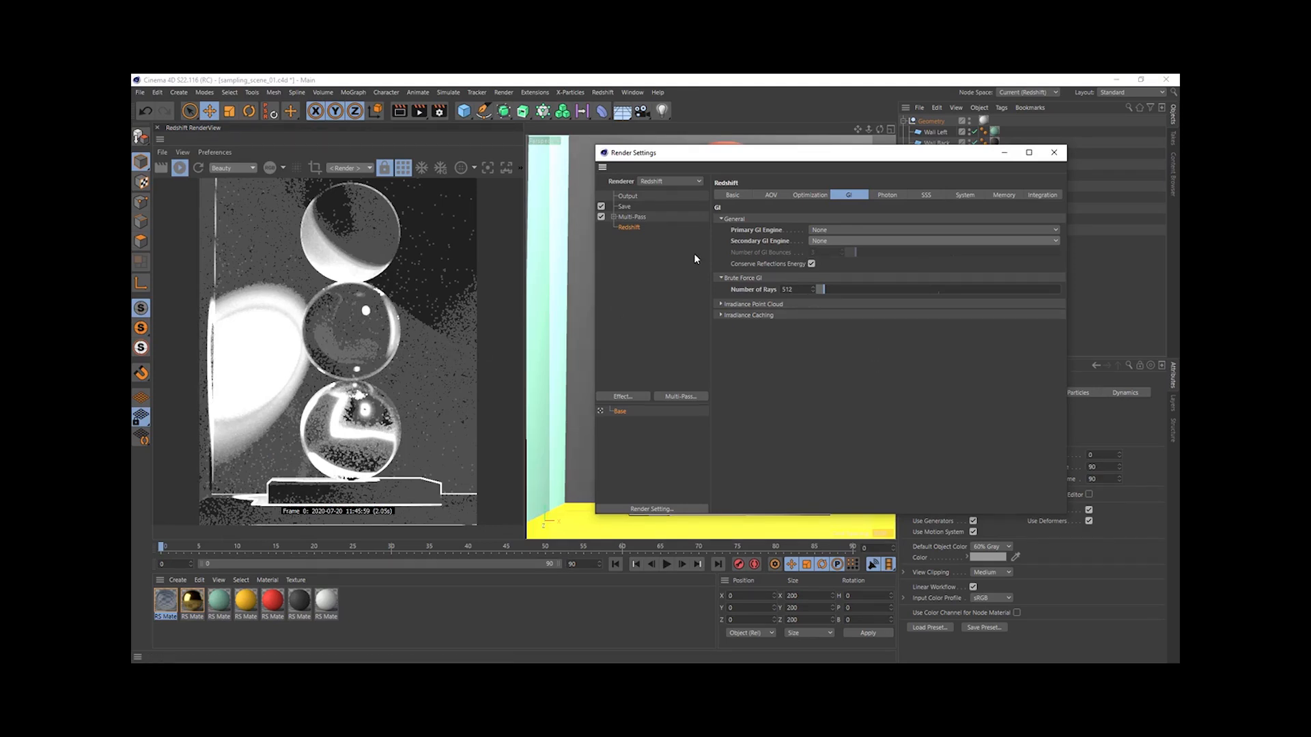
- Turn off bucket rendering in the RenderView and expand the Sampling Overrides section of the Redshift Basic settings
click(732, 194)
click(403, 168)
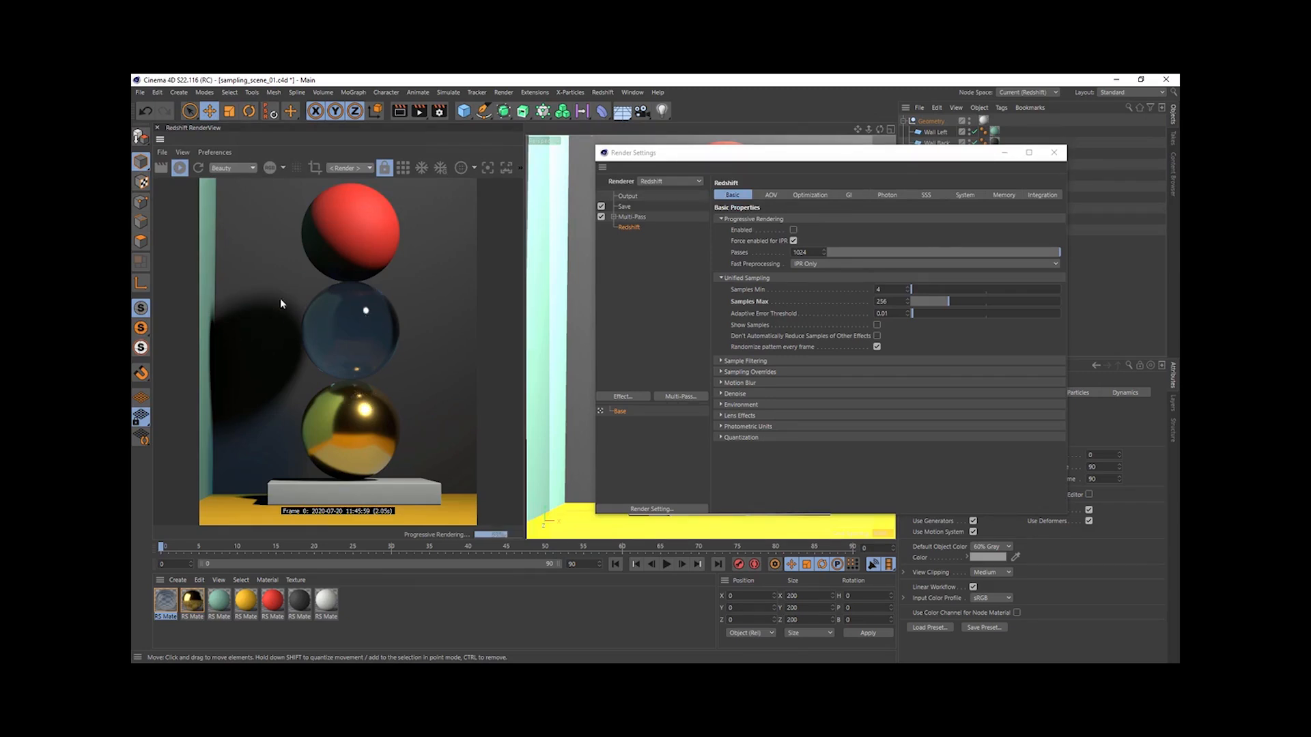
click(751, 372)
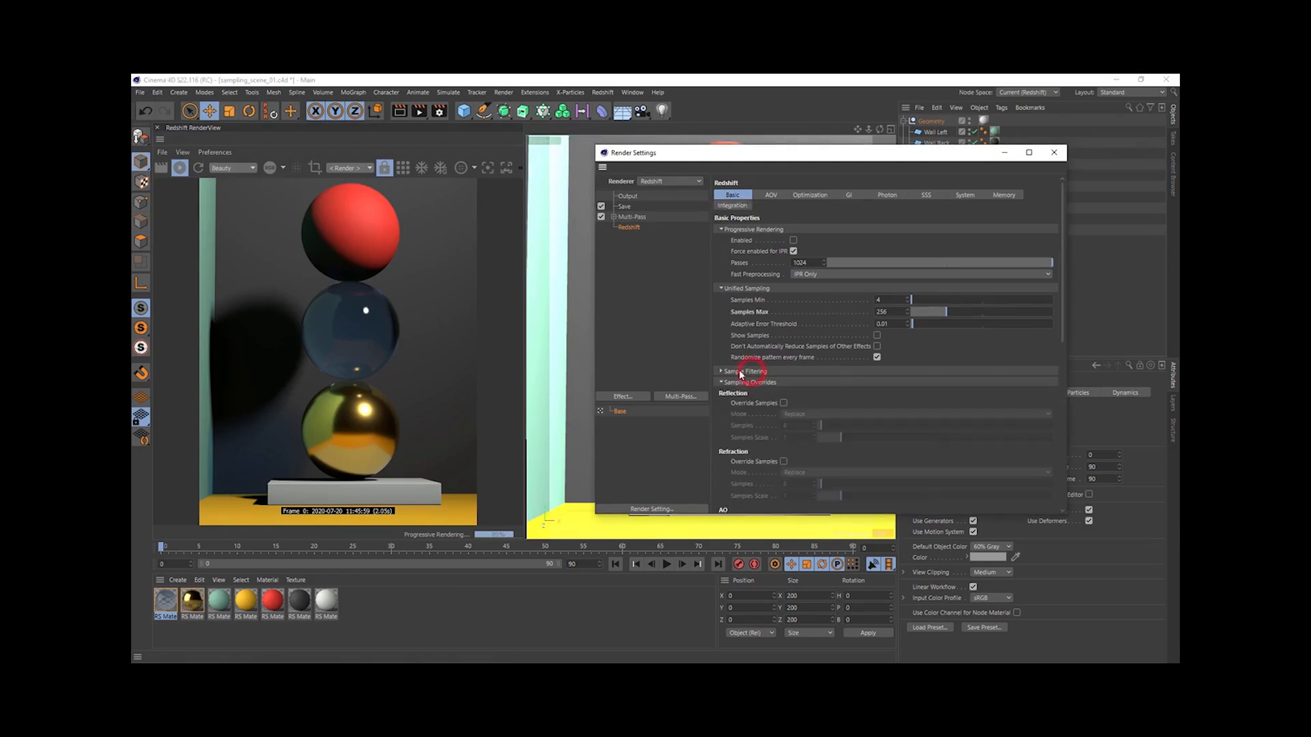
- Enable the Reflection sampling override in Replace mode and raise its samples through 256 and 1024 to 2048
click(783, 404)
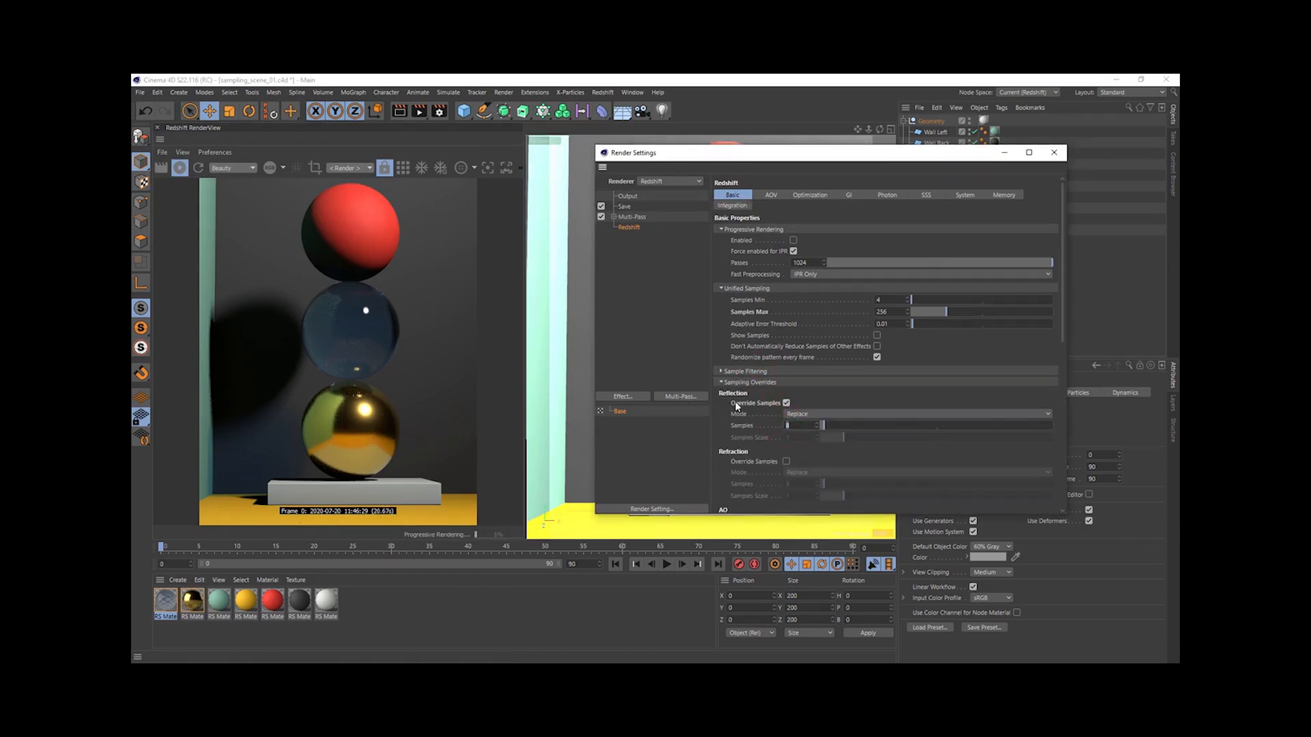
text(256)
key(Return)
text(1024)
key(Return)
click(475, 167)
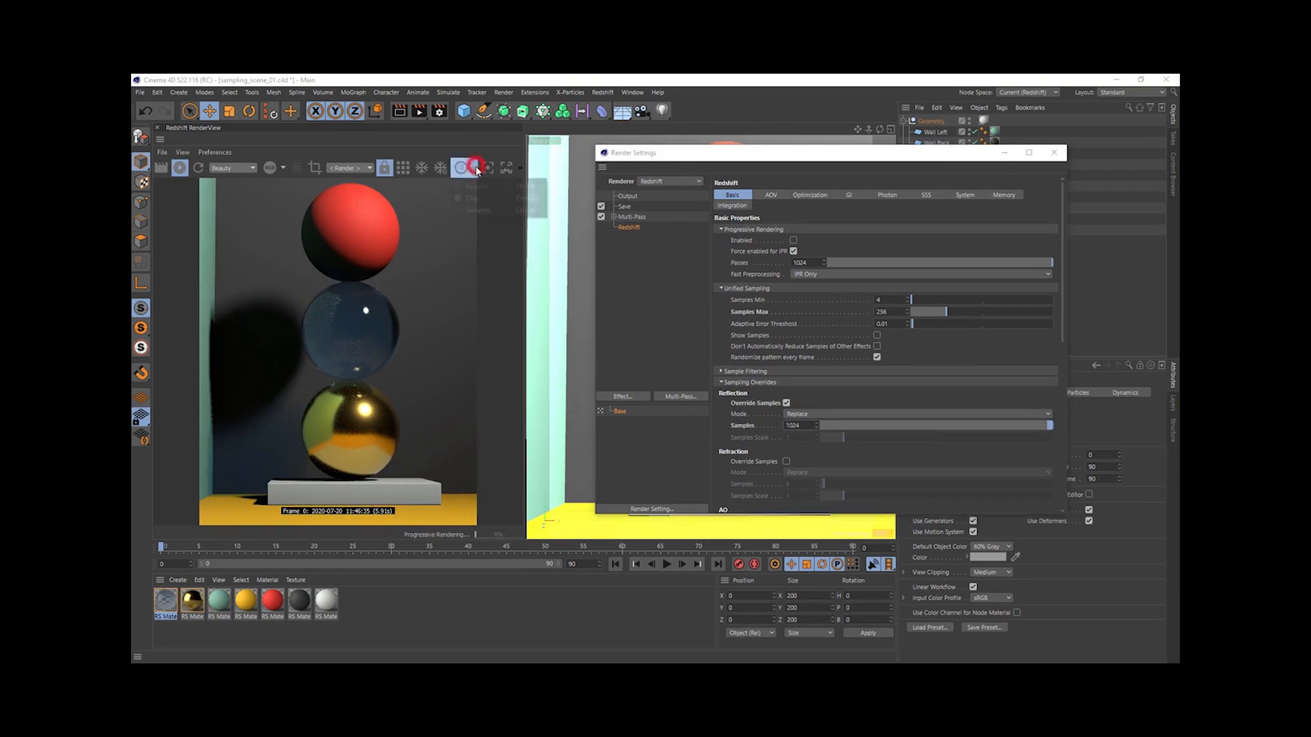
click(488, 209)
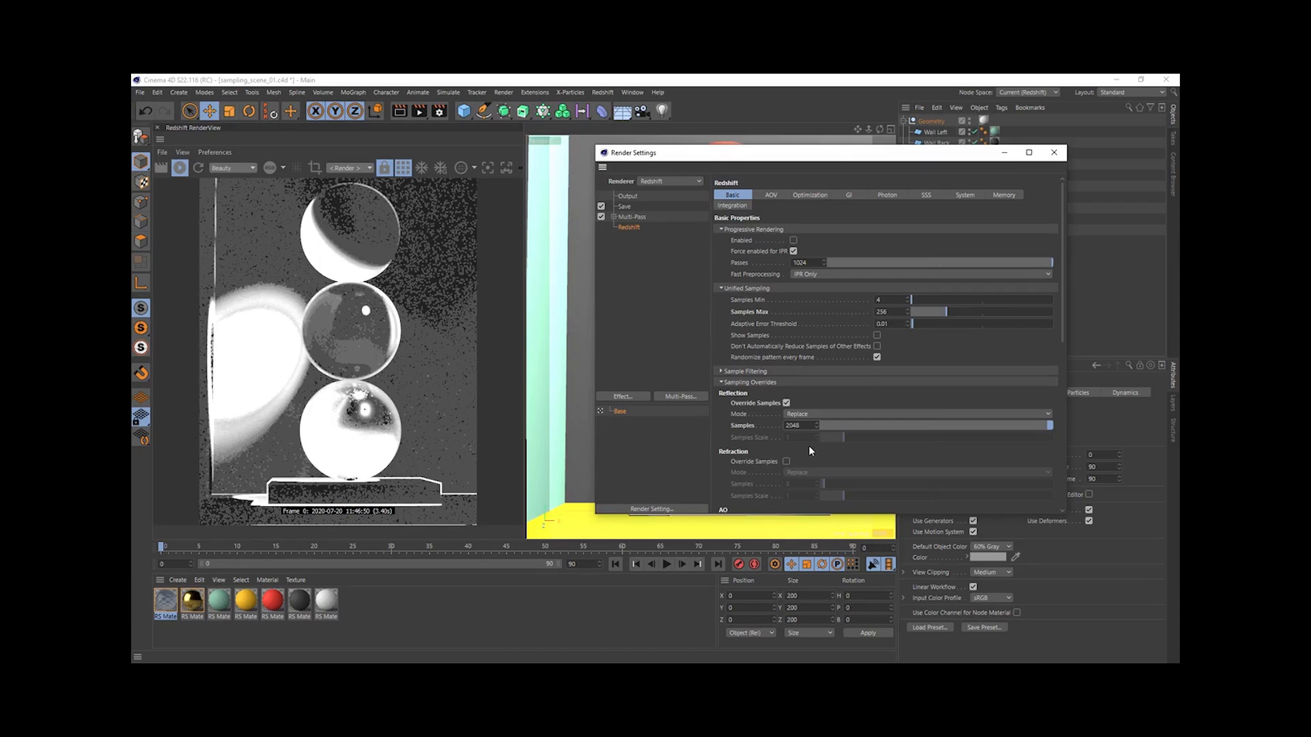
- Try 8192 samples for the Reflection override together with a different Adaptive Error Threshold
text(4)
key(Return)
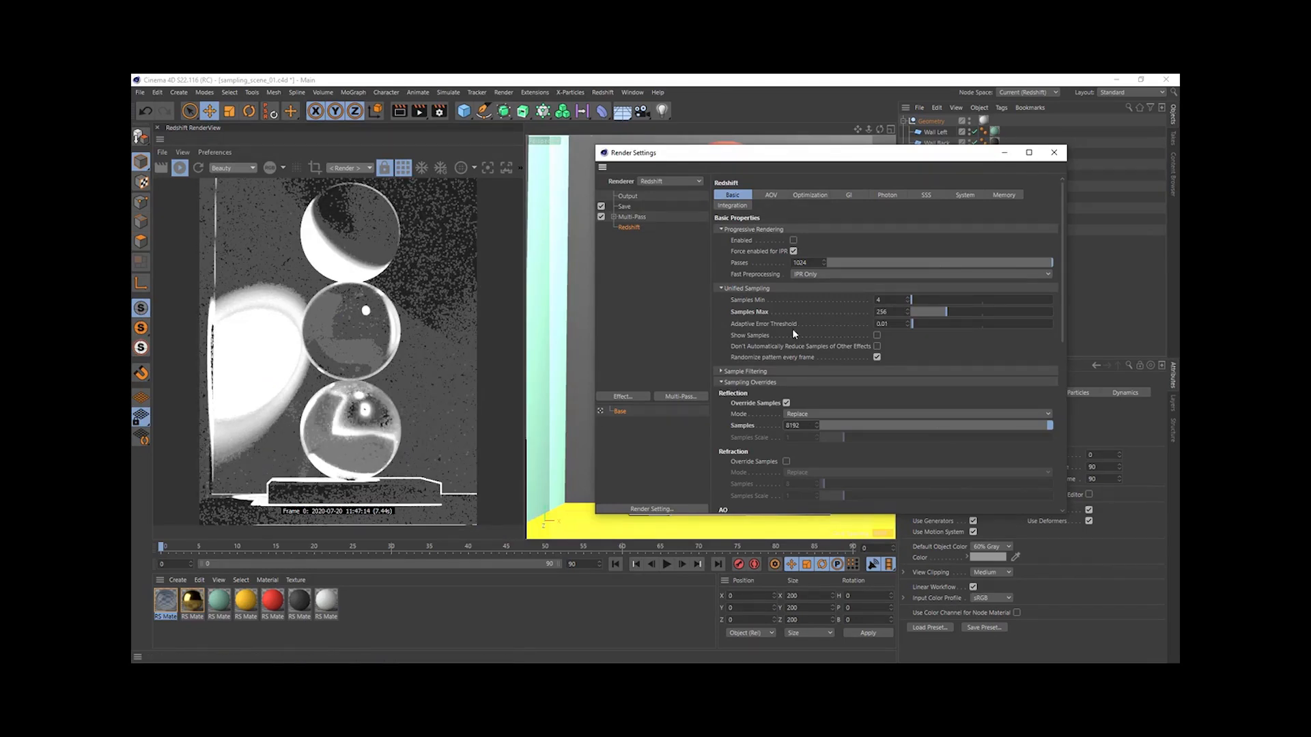
click(883, 325)
text(2)
key(Return)
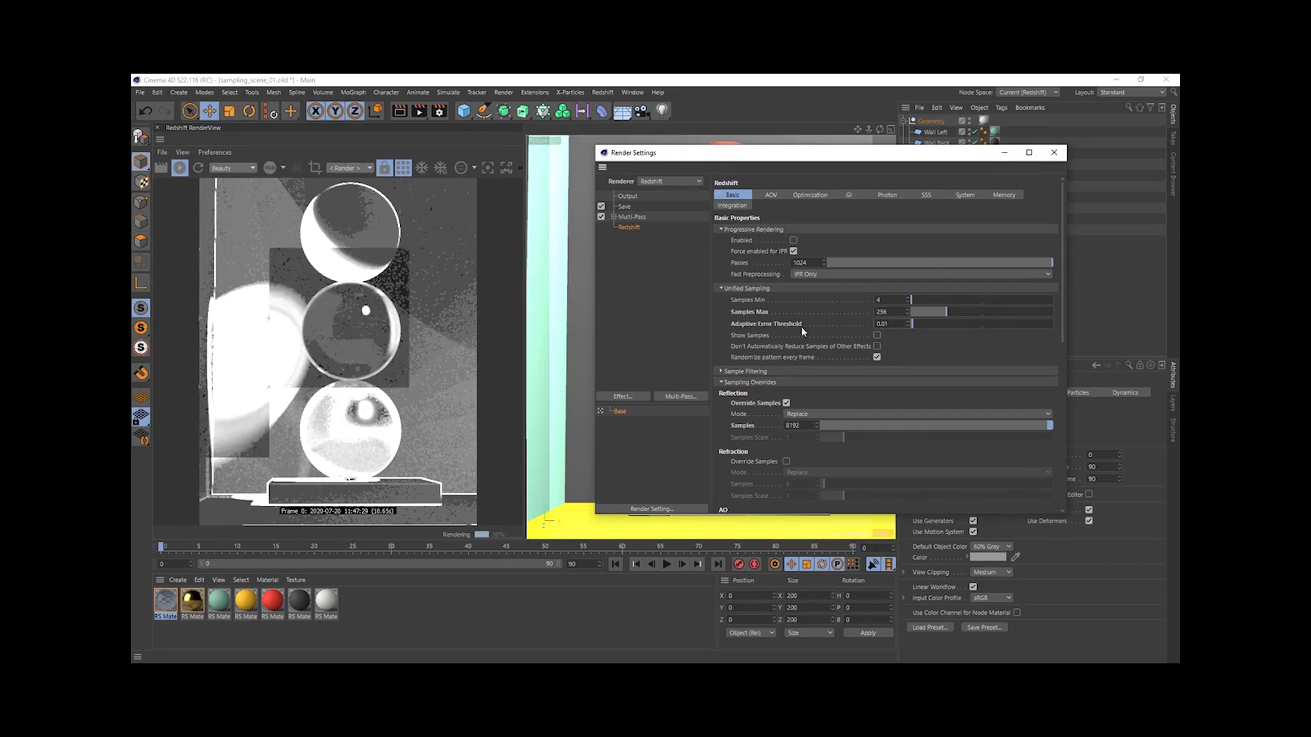
- Try an Adaptive Error Threshold of 0.005 and set the Reflection override samples to 2048
click(808, 425)
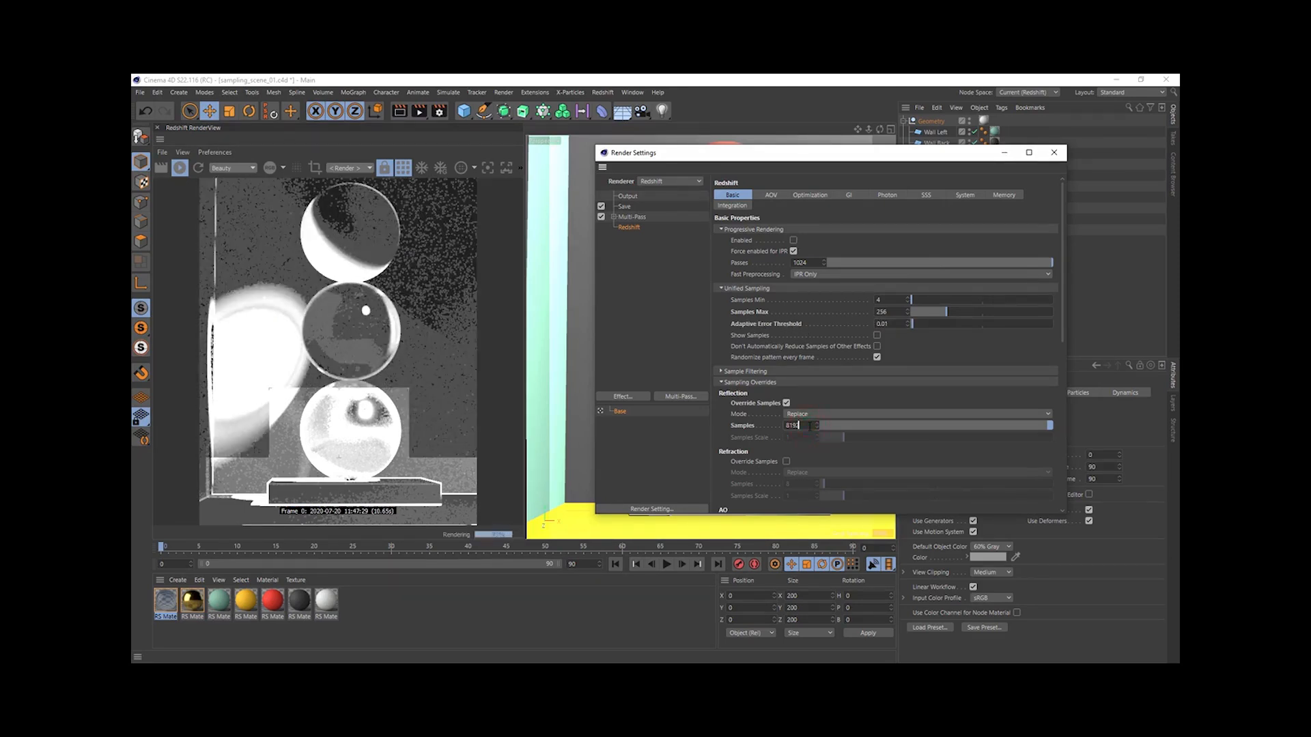
drag(808, 426, 776, 428)
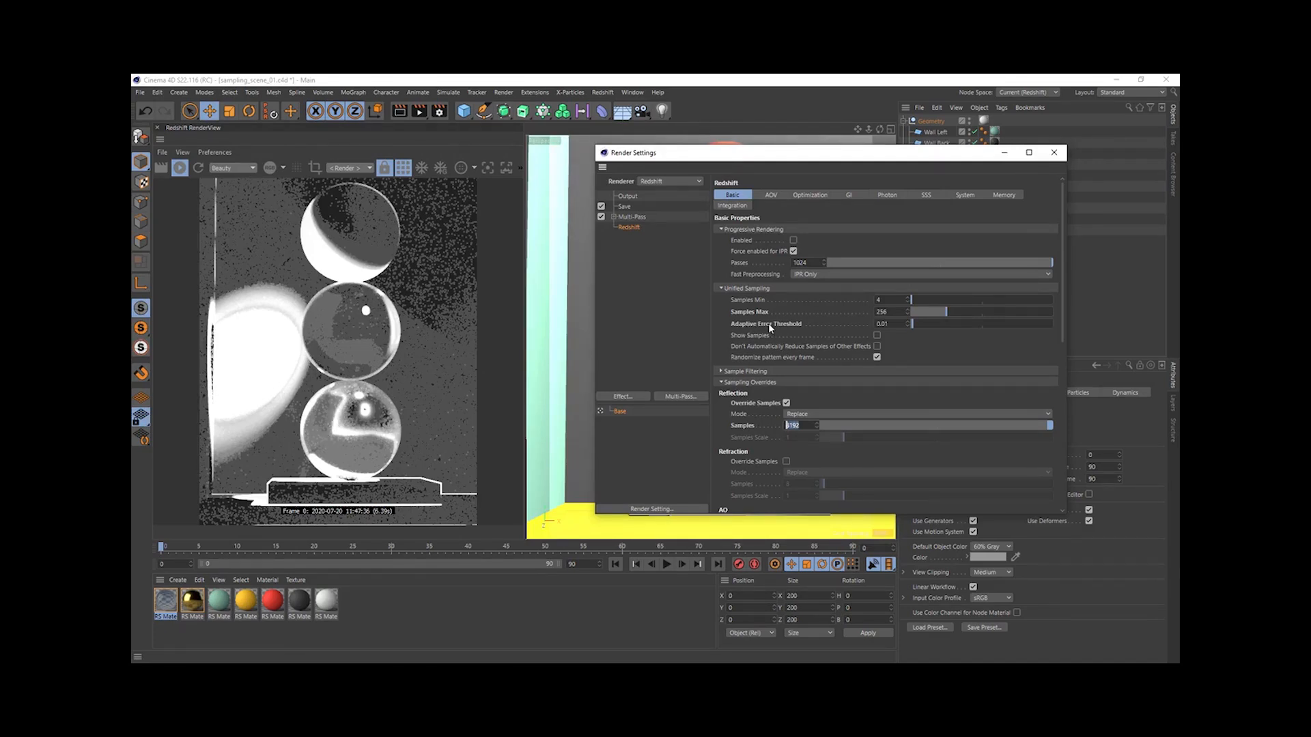
click(882, 324)
click(800, 425)
text(/4)
key(Return)
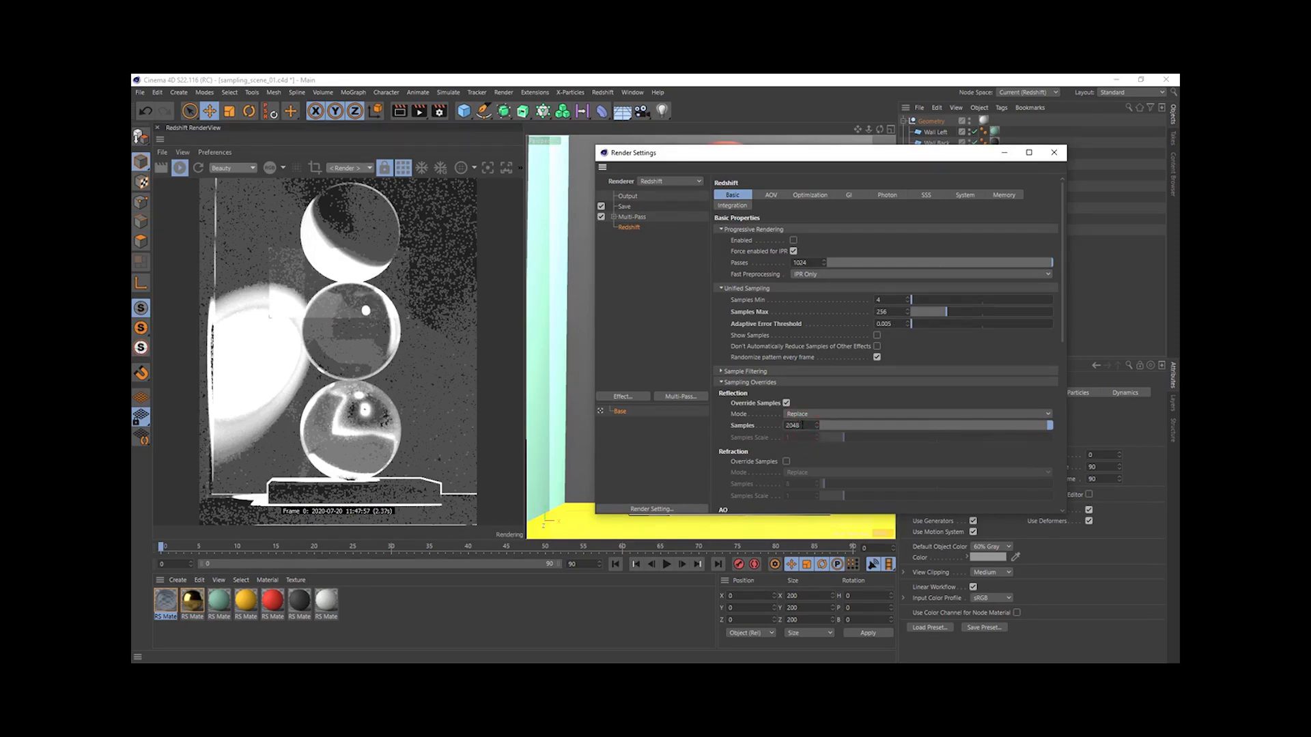
- Set the Adaptive Error Threshold to 0.01
drag(892, 323, 885, 324)
text(1)
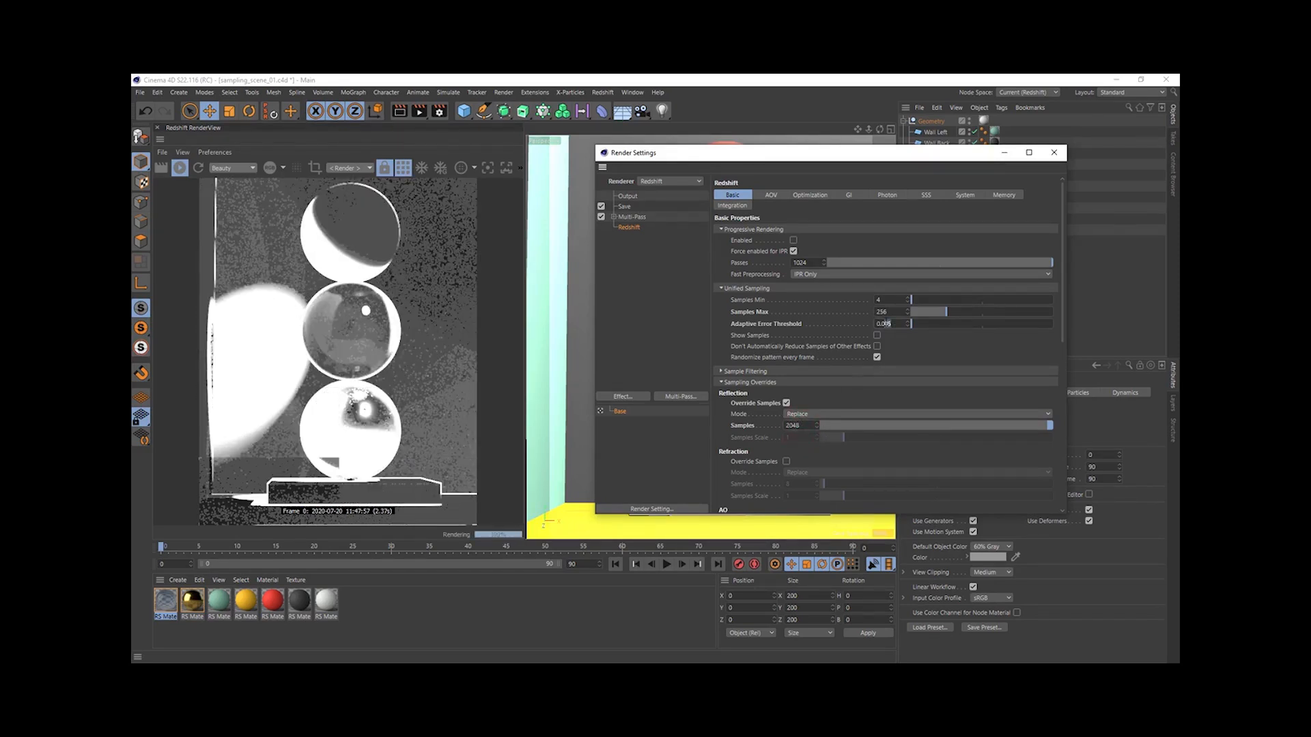
key(Return)
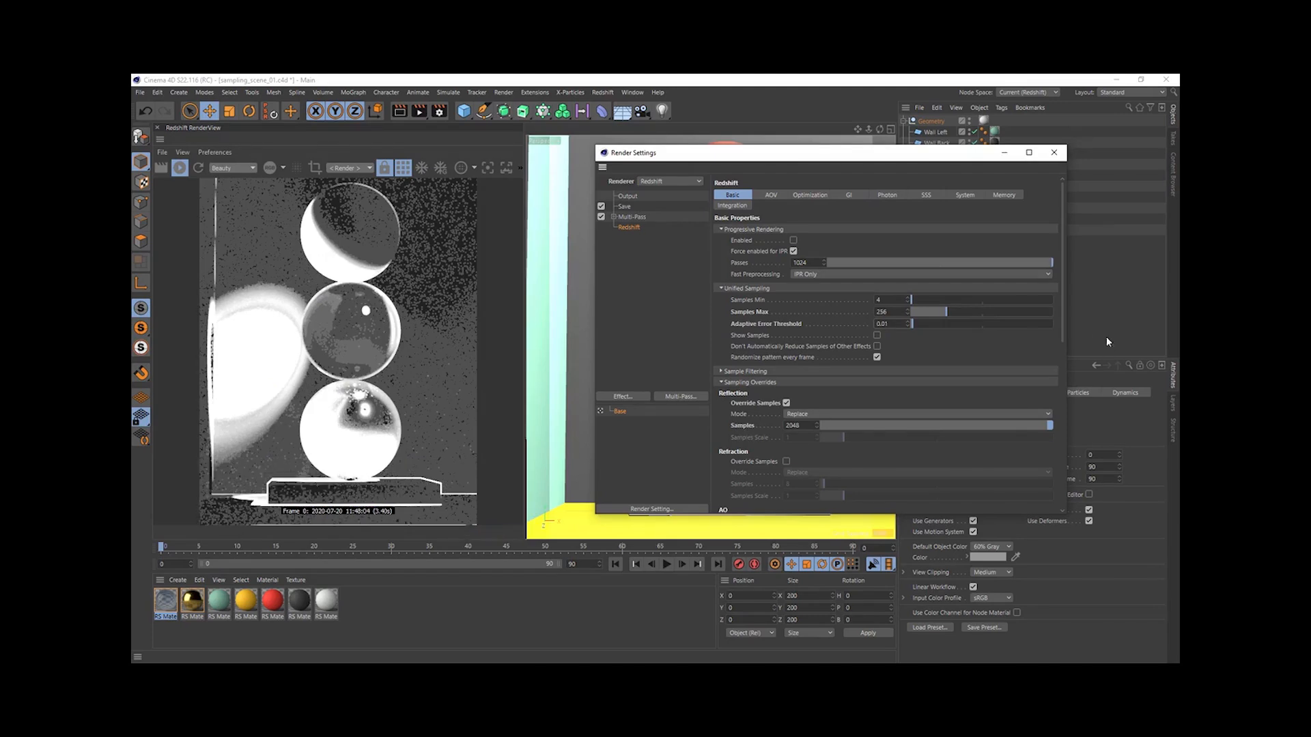
- Enable the Refraction sampling override and set its samples to 2048
scroll(1064, 317, down, 5)
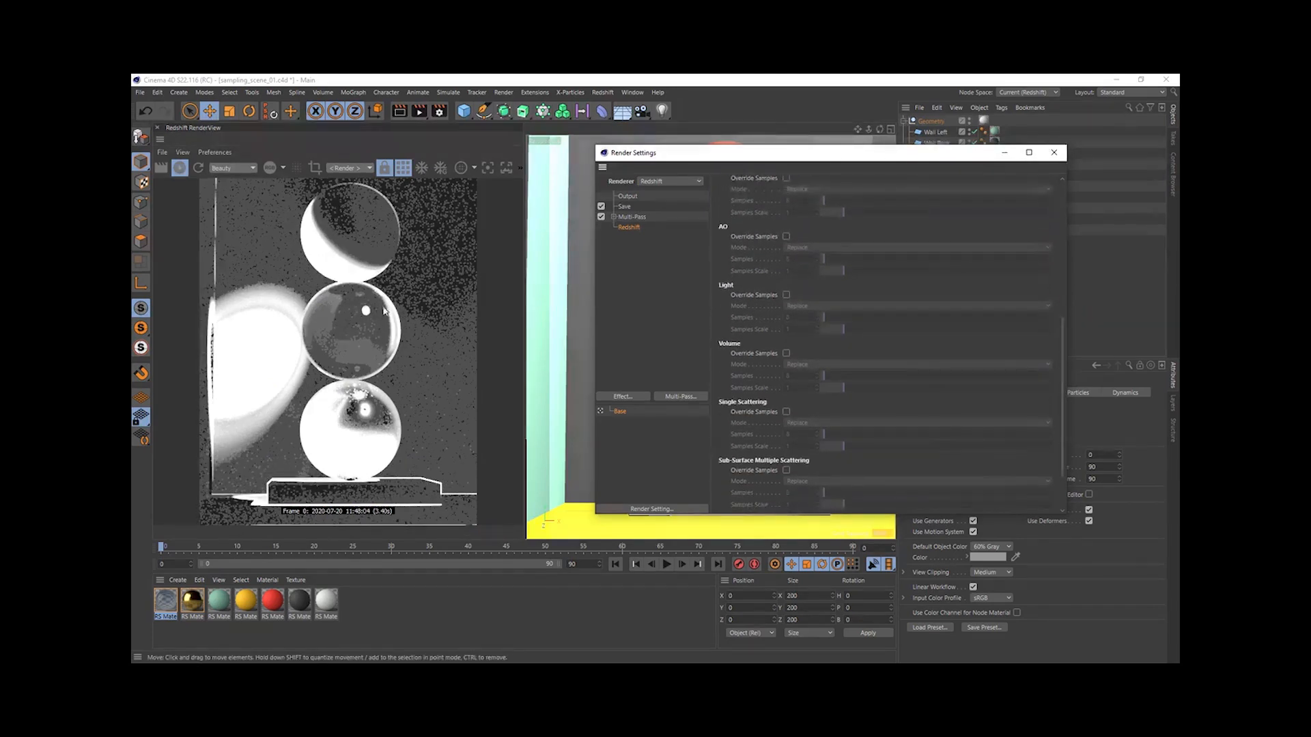
scroll(1053, 375, up, 3)
click(785, 348)
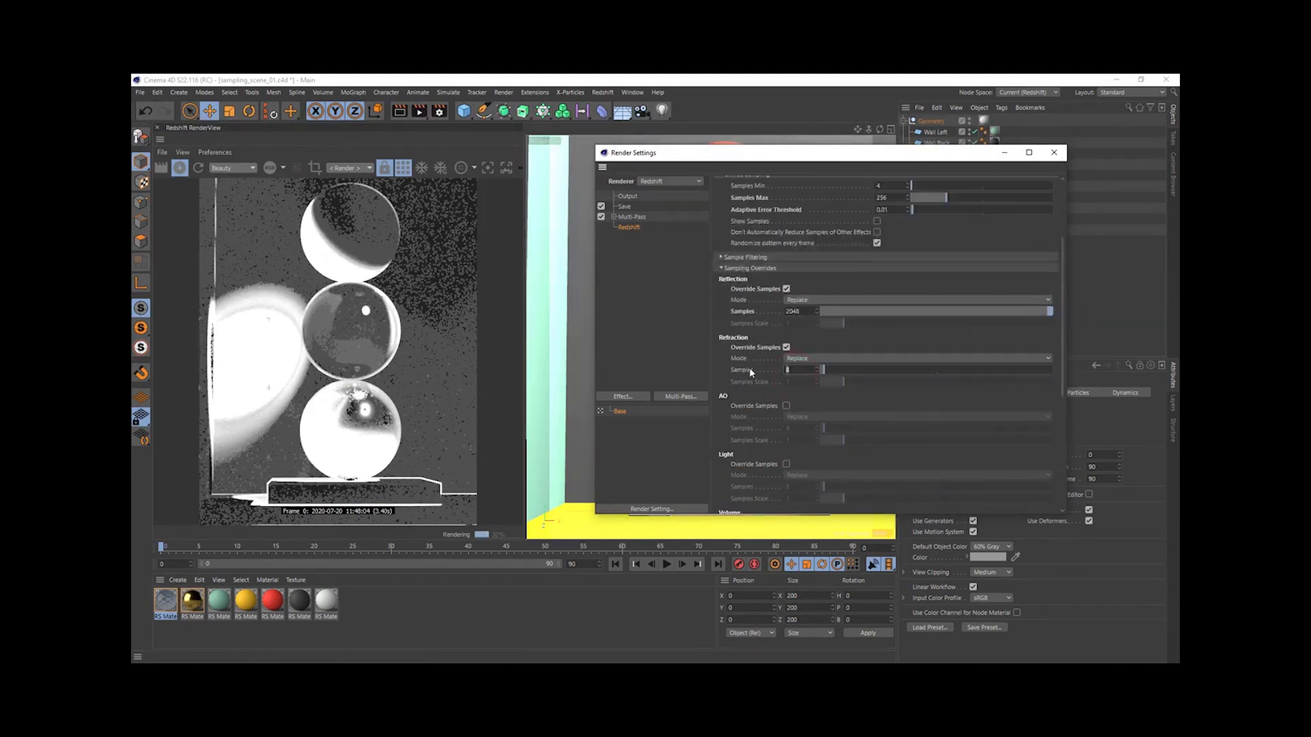
text(2048)
key(Return)
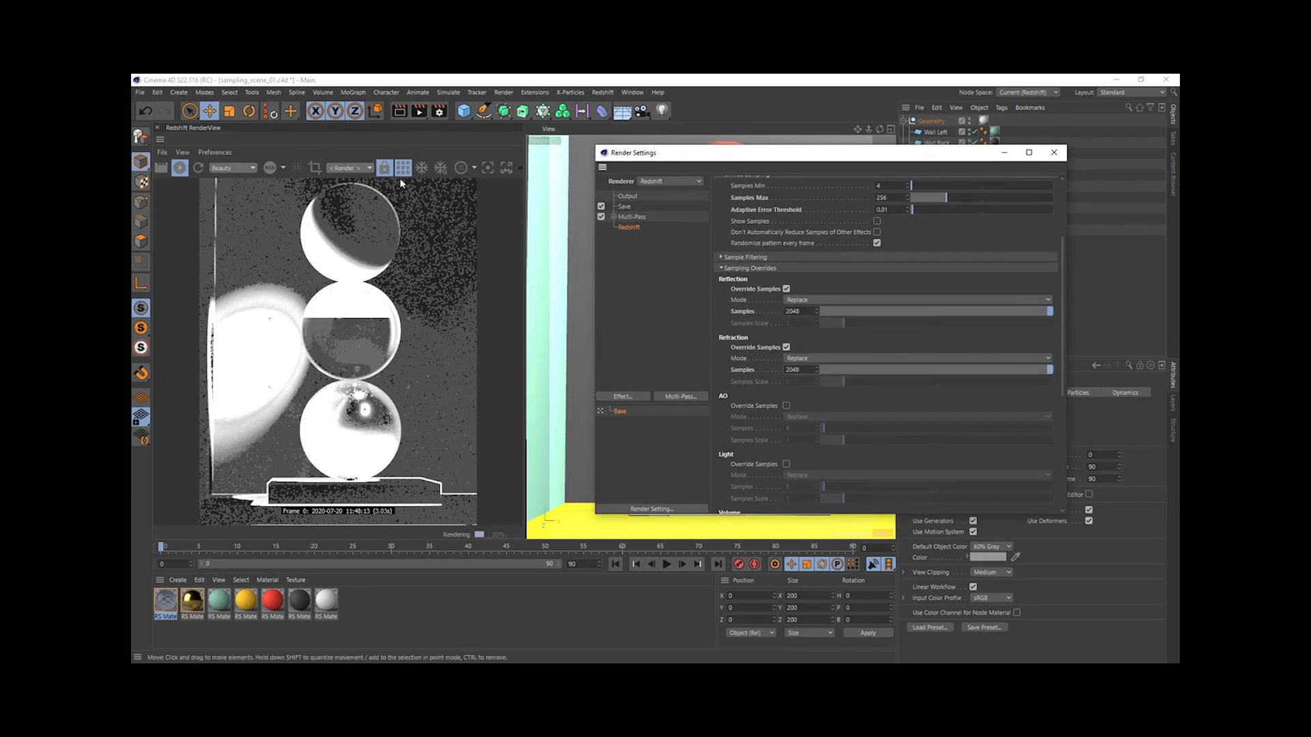
- Render the scene to the Picture Viewer and inspect the glass and gold spheres as it renders
click(419, 111)
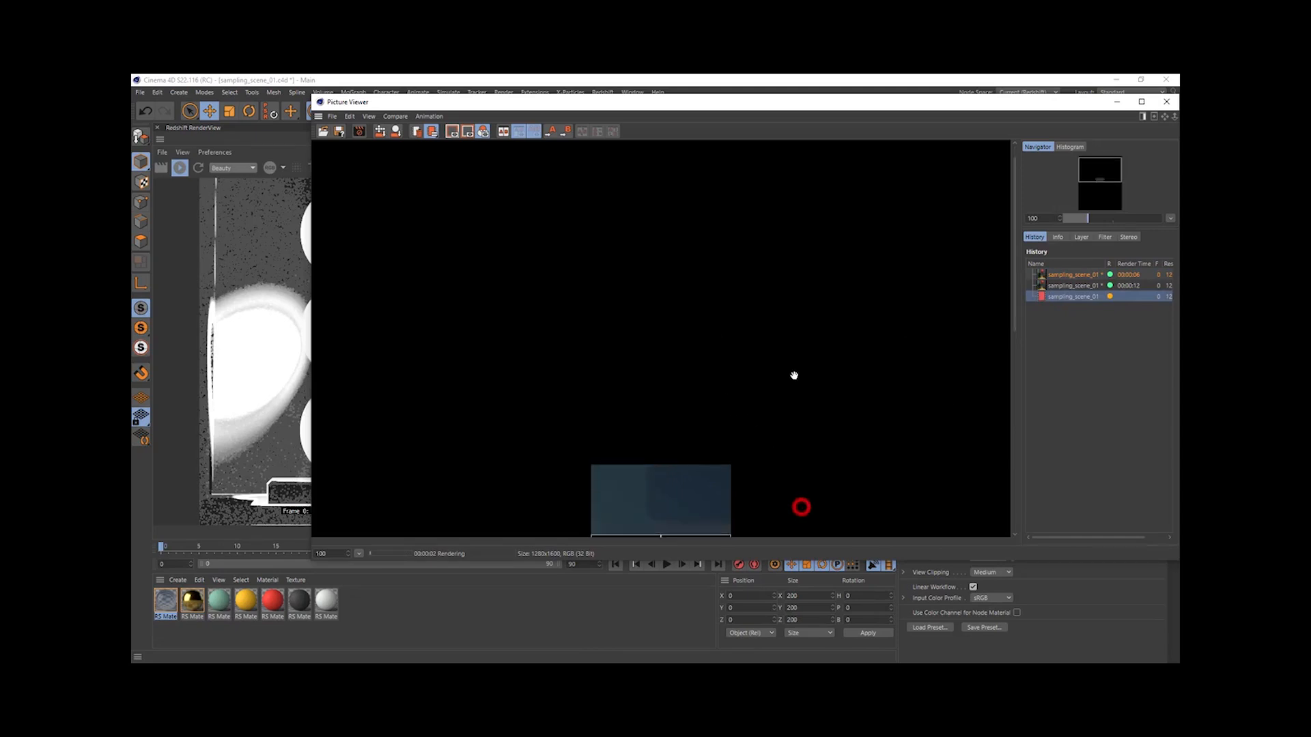
drag(799, 503, 794, 371)
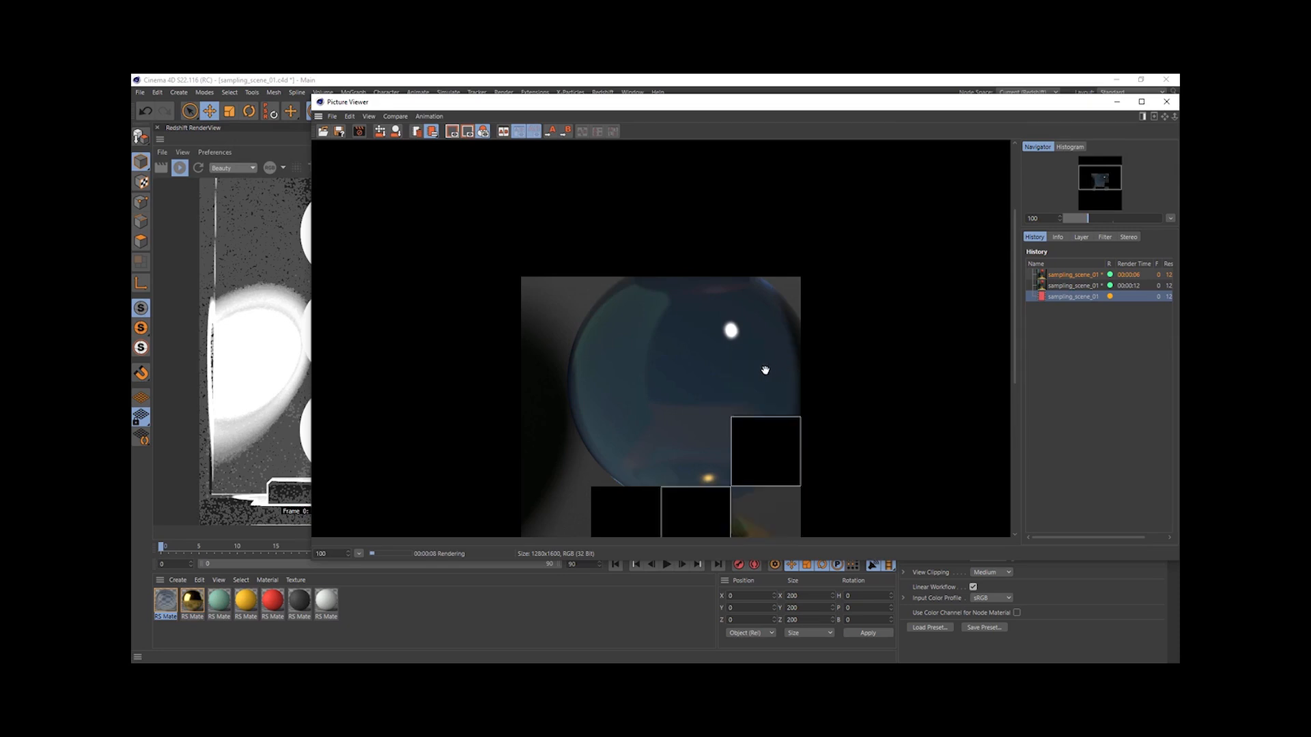
drag(728, 472, 723, 337)
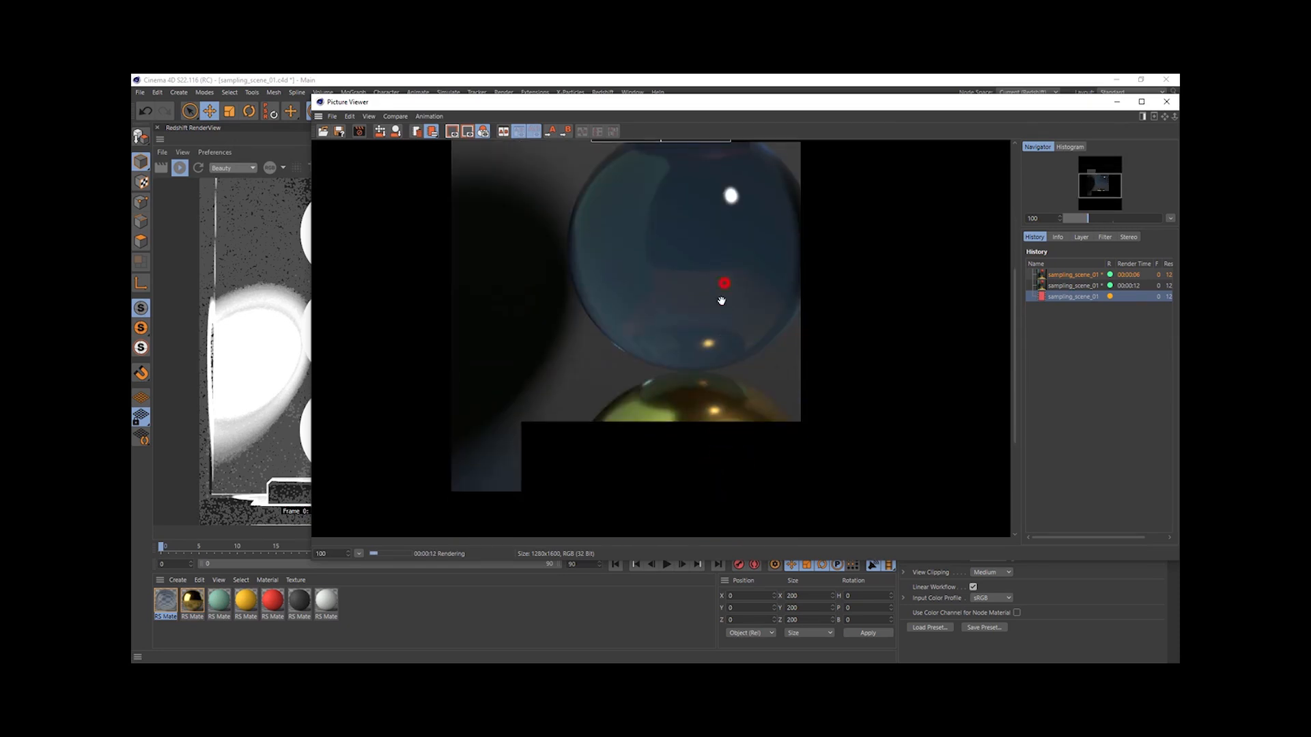
drag(725, 283, 727, 371)
- Compare the newest render with the earlier ones in the Picture Viewer history, checking noise on the glass and gold spheres
click(1059, 276)
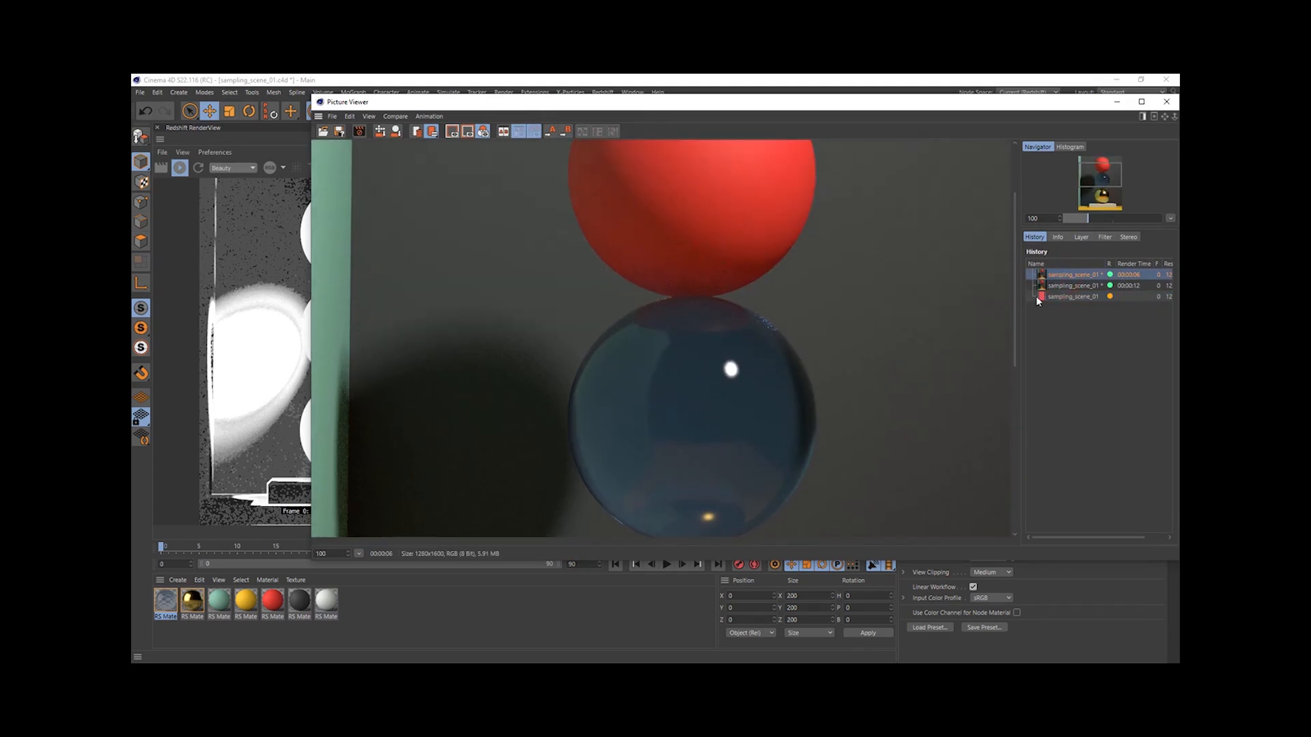
click(1055, 284)
click(1084, 296)
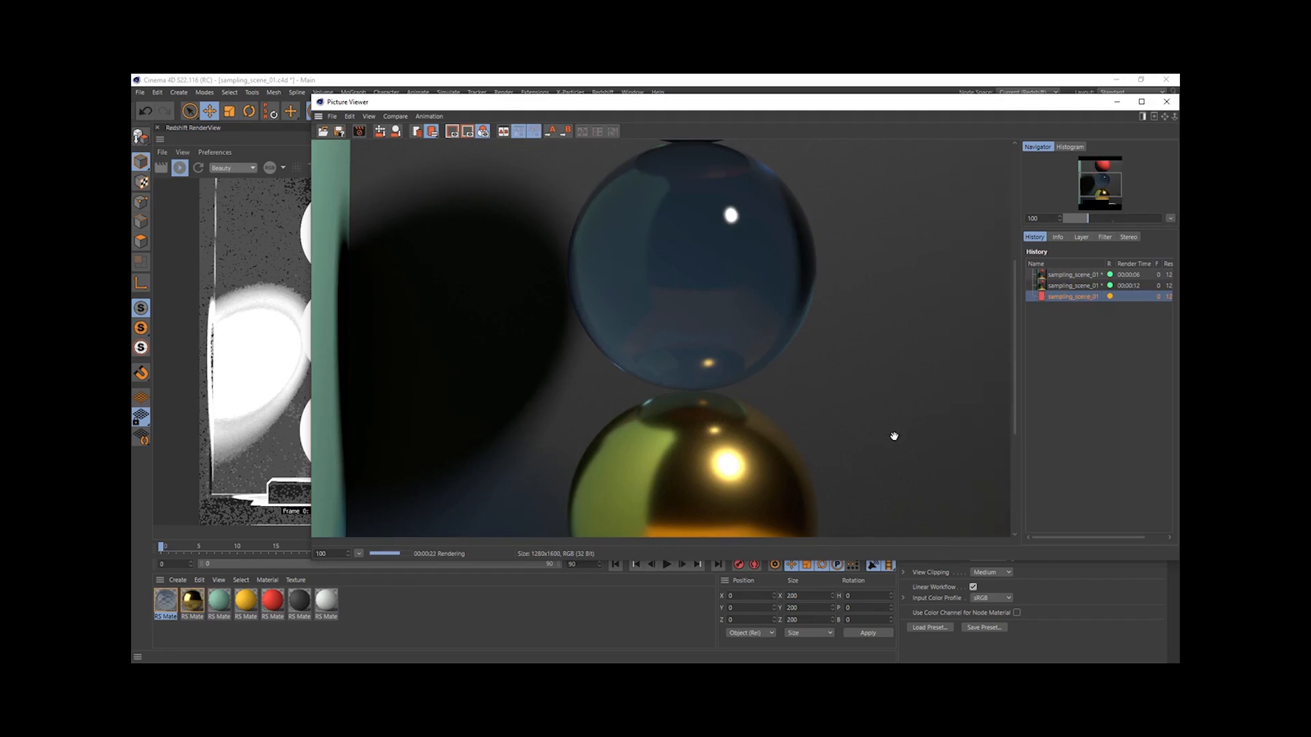
click(1073, 285)
click(1073, 295)
click(1064, 286)
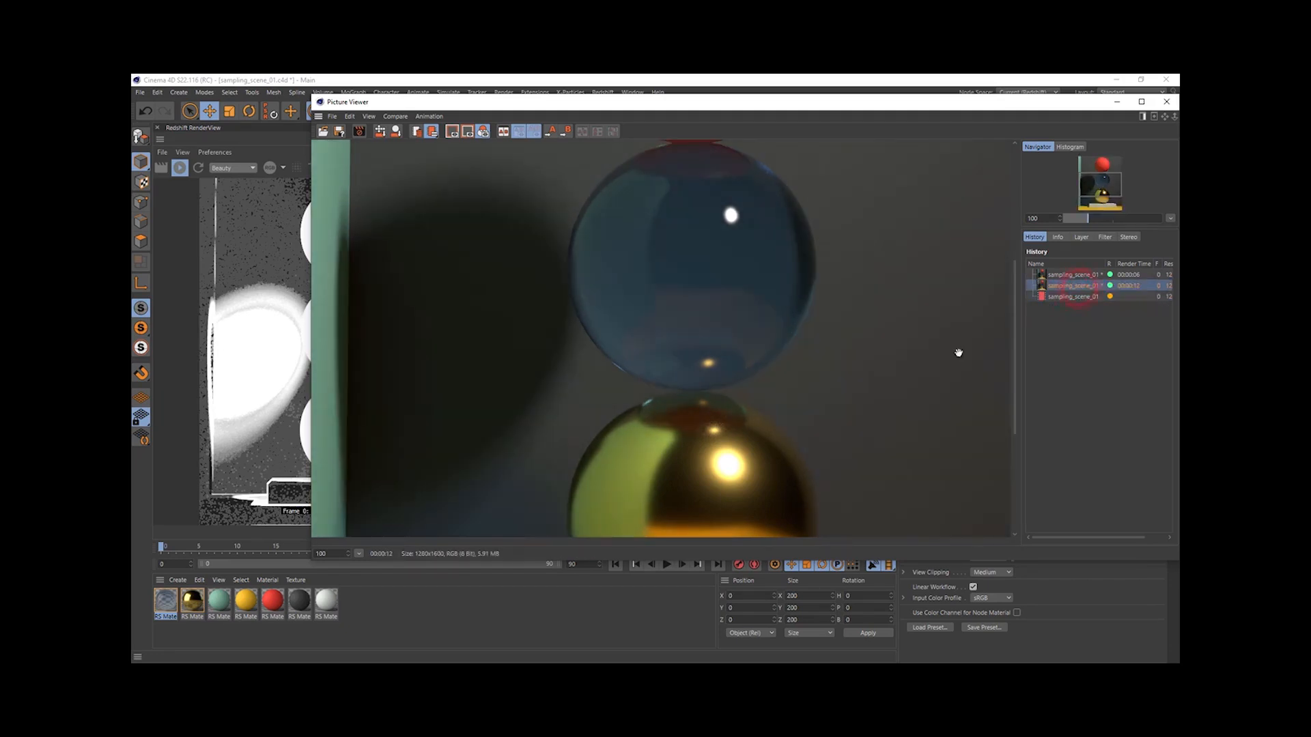
click(1065, 296)
drag(702, 422, 715, 345)
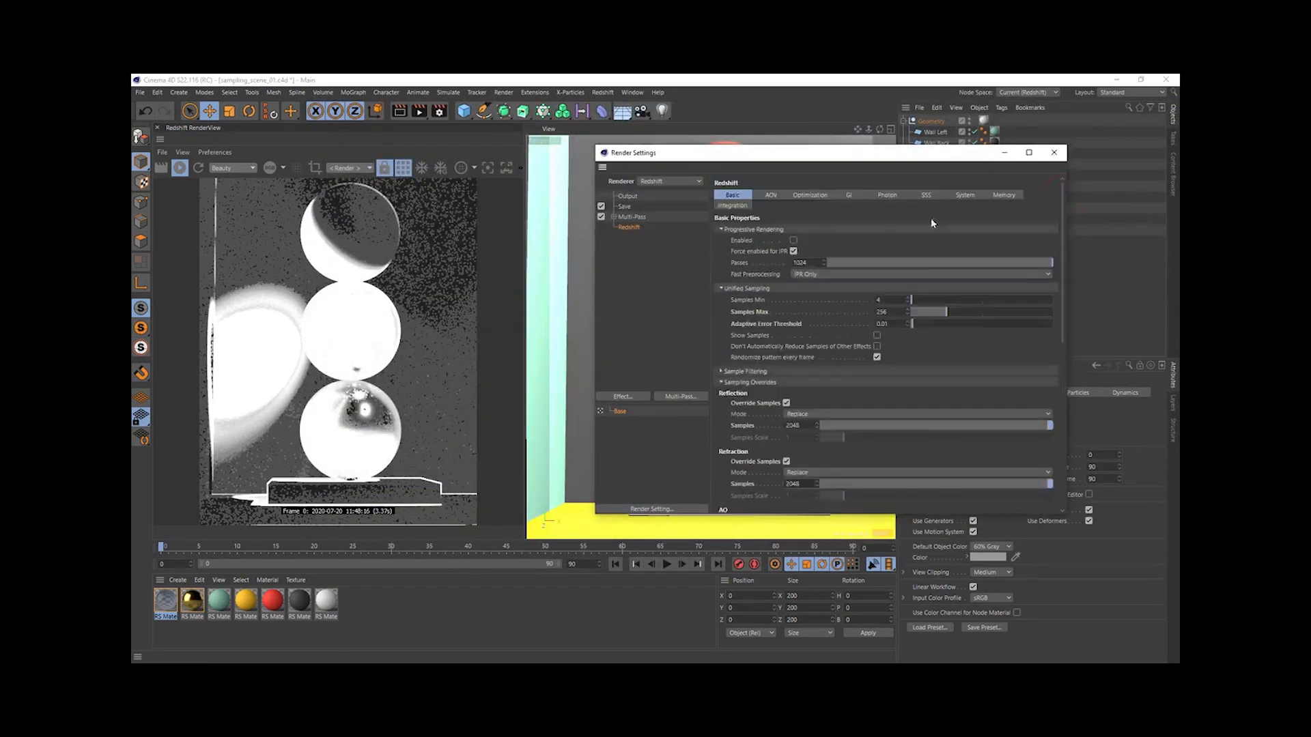
- Collapse the Sampling Overrides and set both the Primary and Secondary GI Engine to Brute Force
click(751, 381)
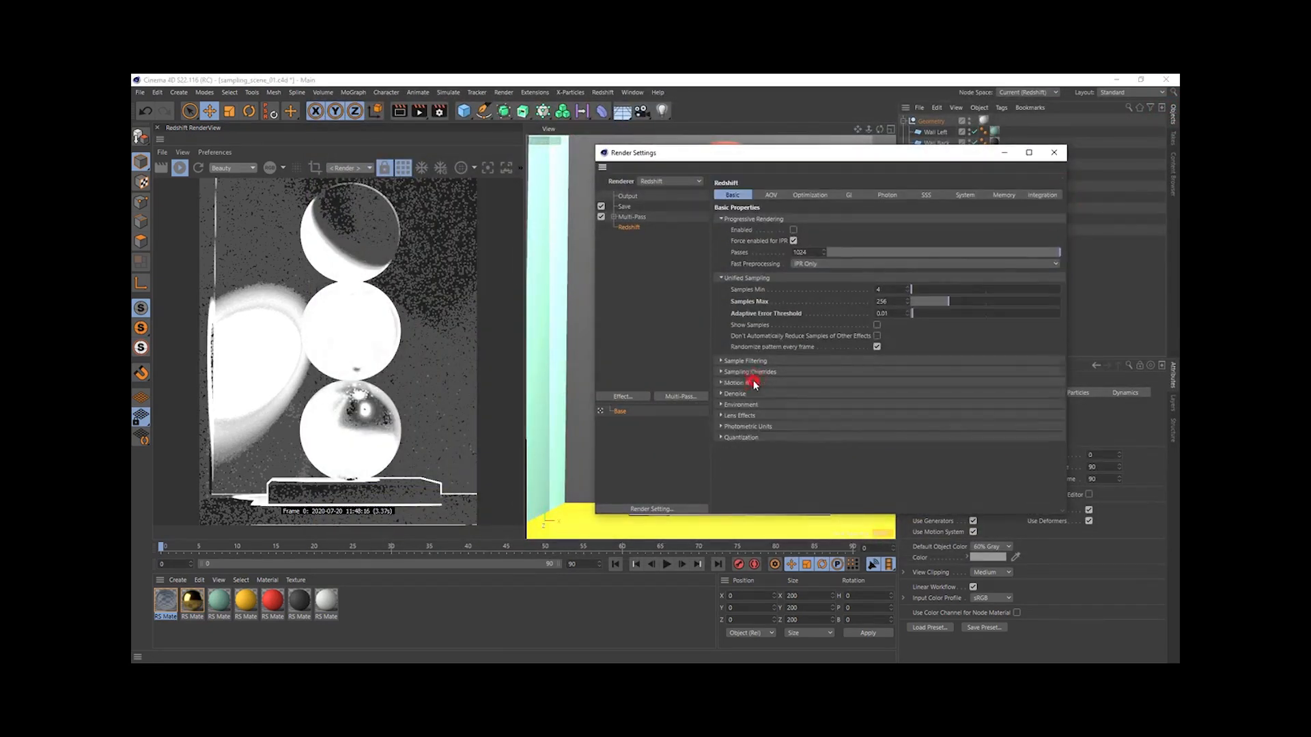
click(847, 196)
click(831, 230)
click(827, 276)
click(836, 241)
click(820, 289)
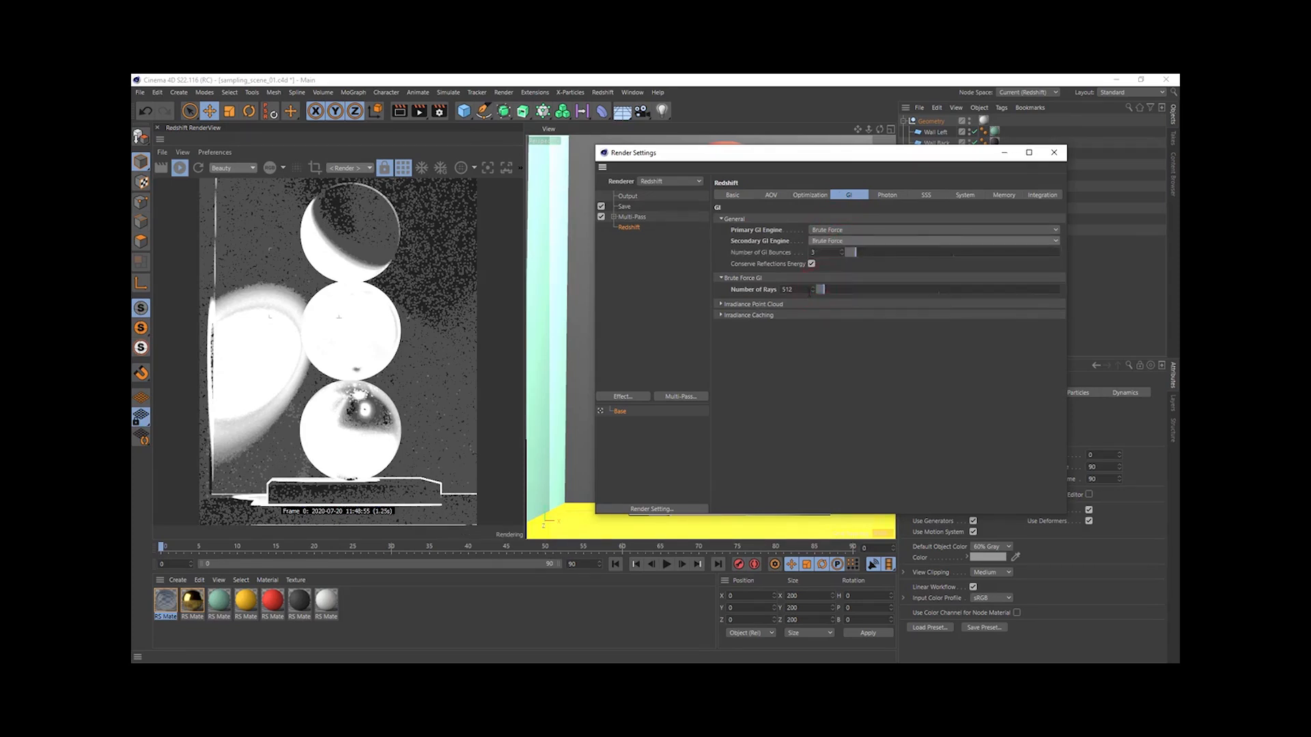
- Set the Brute Force GI Number of Rays to 1024
double_click(809, 290)
text(1024)
key(Return)
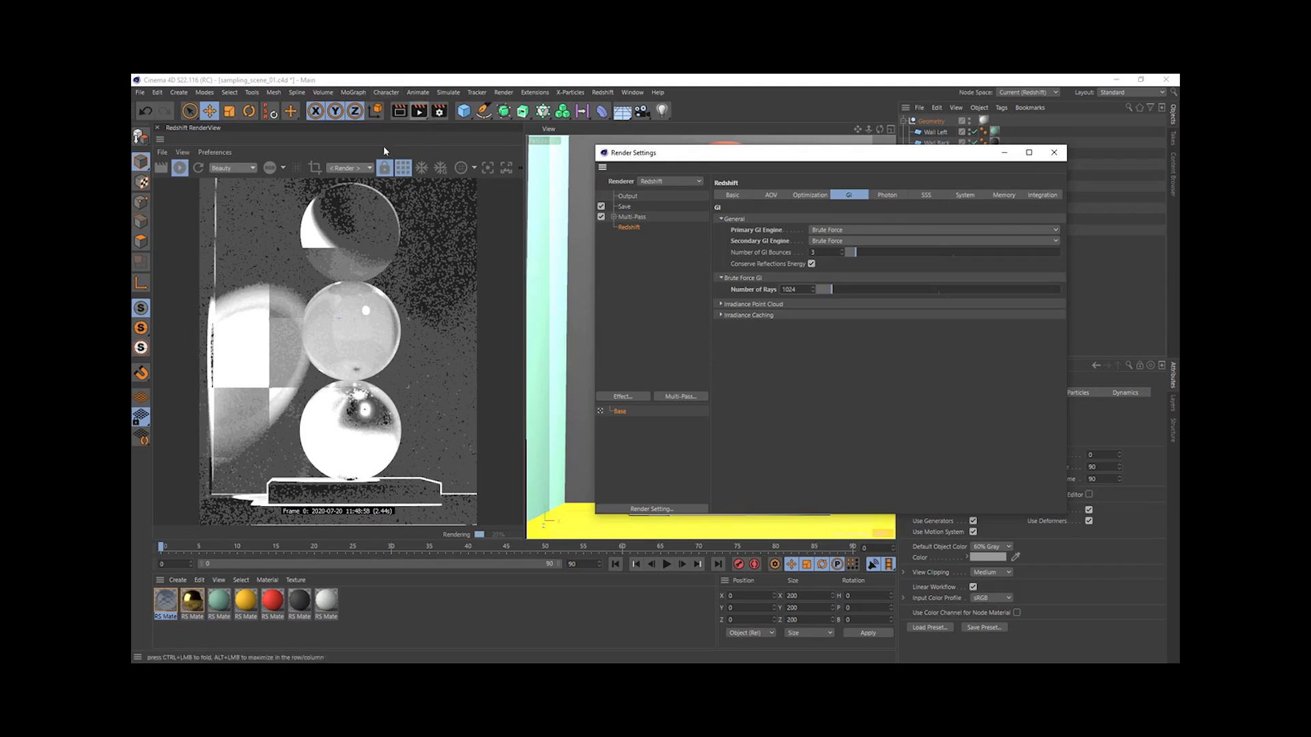
- Render the scene with Brute Force GI to the Picture Viewer and inspect the spheres and the wall shadow
click(830, 242)
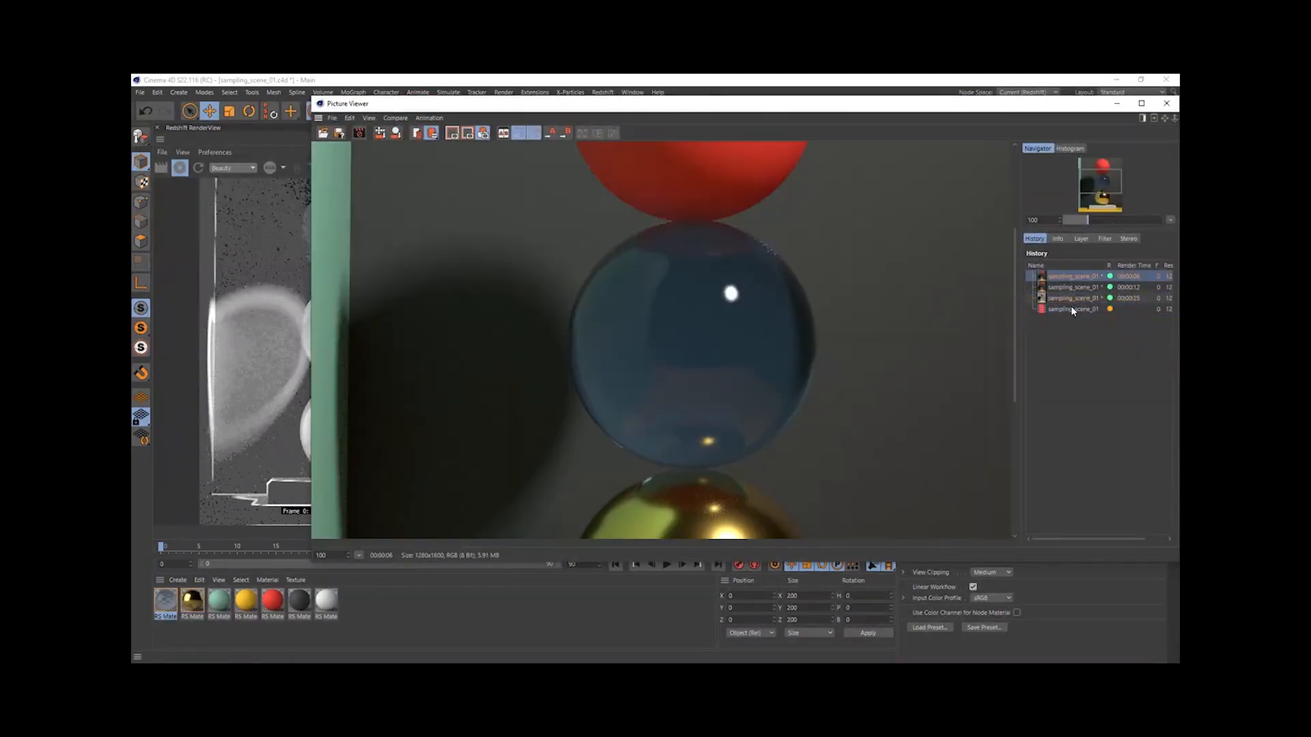
click(1072, 309)
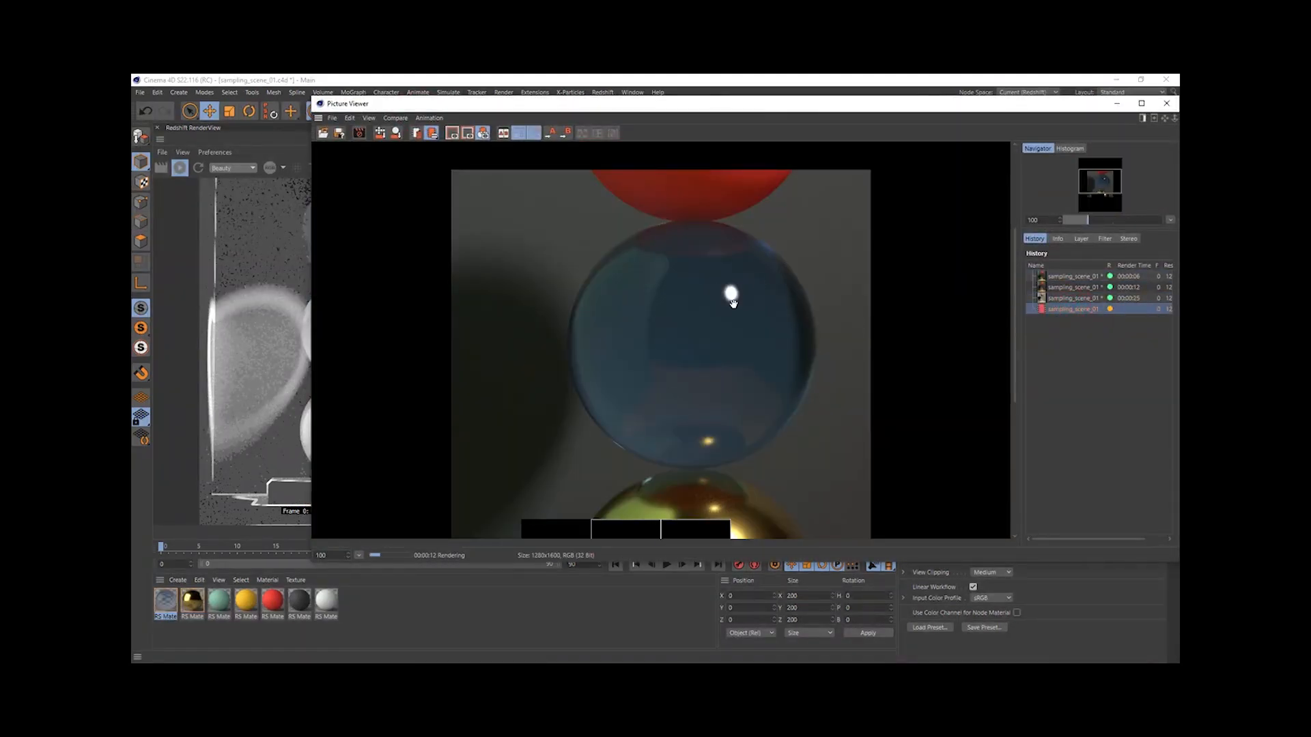
drag(688, 348, 689, 432)
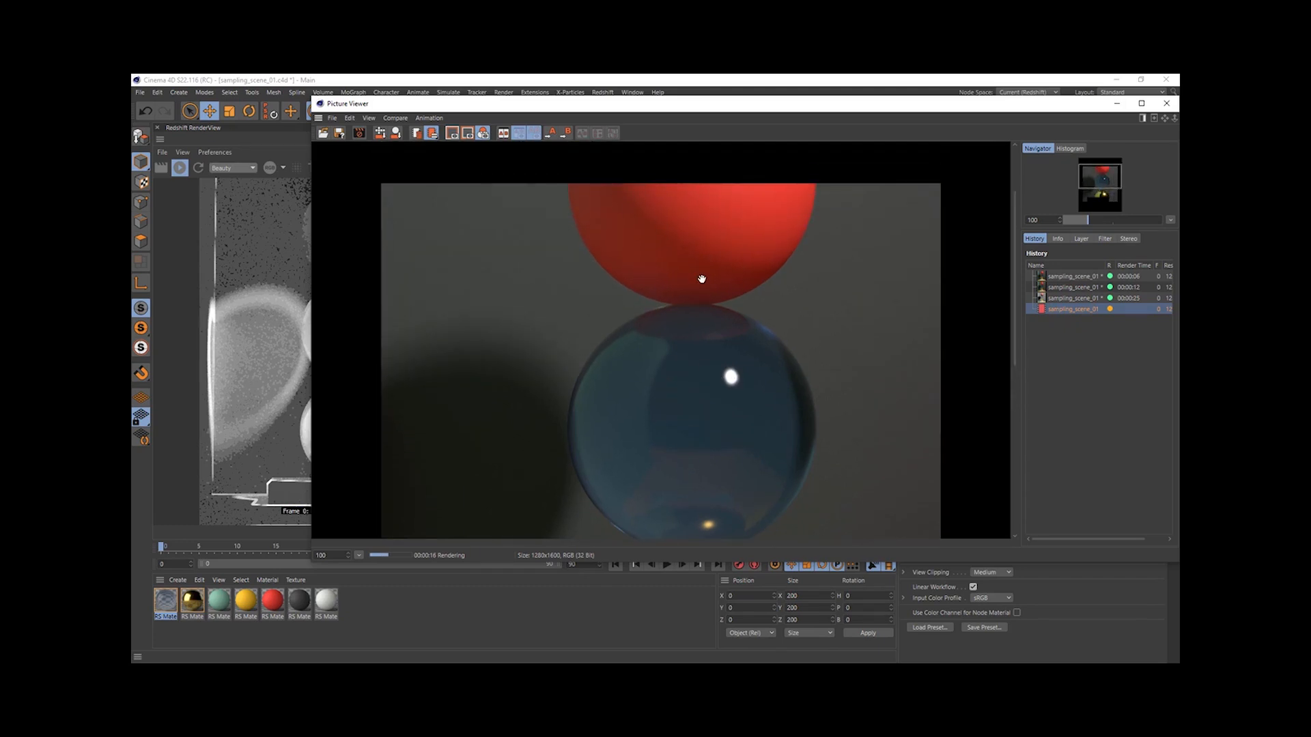
drag(701, 279, 706, 248)
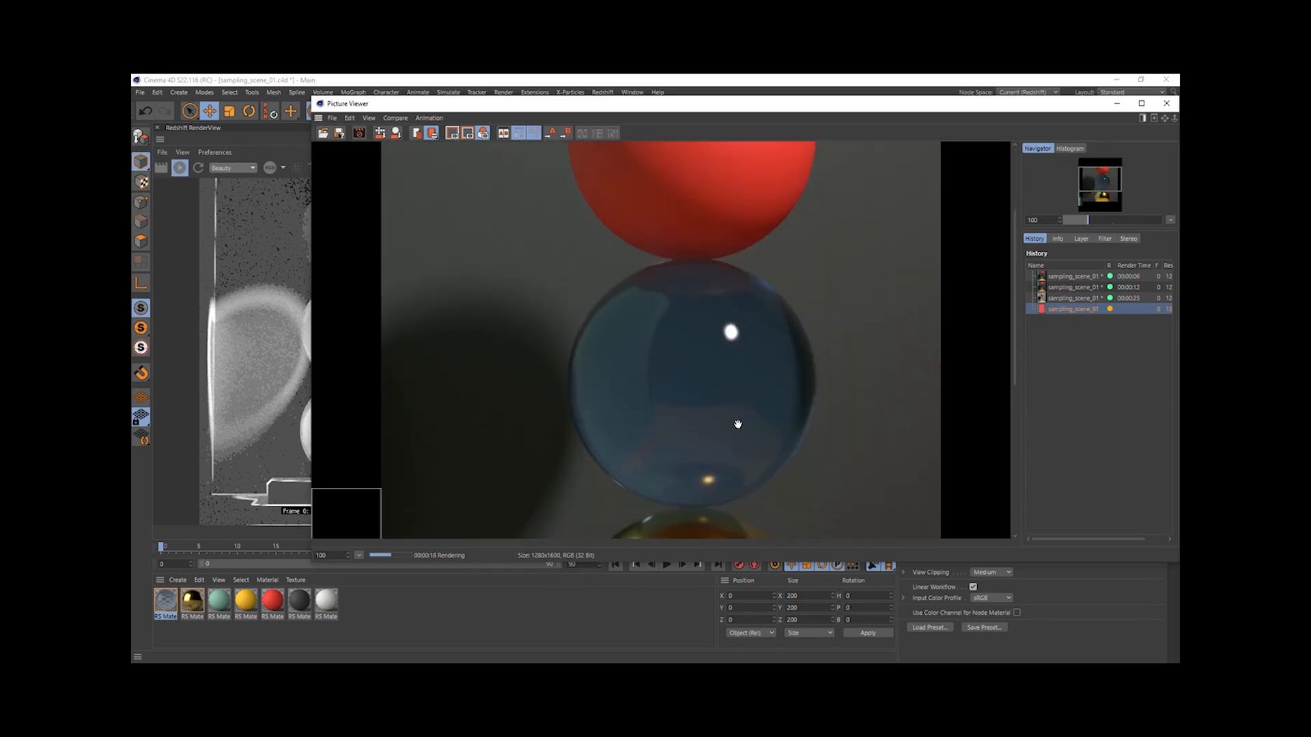
drag(729, 448, 730, 353)
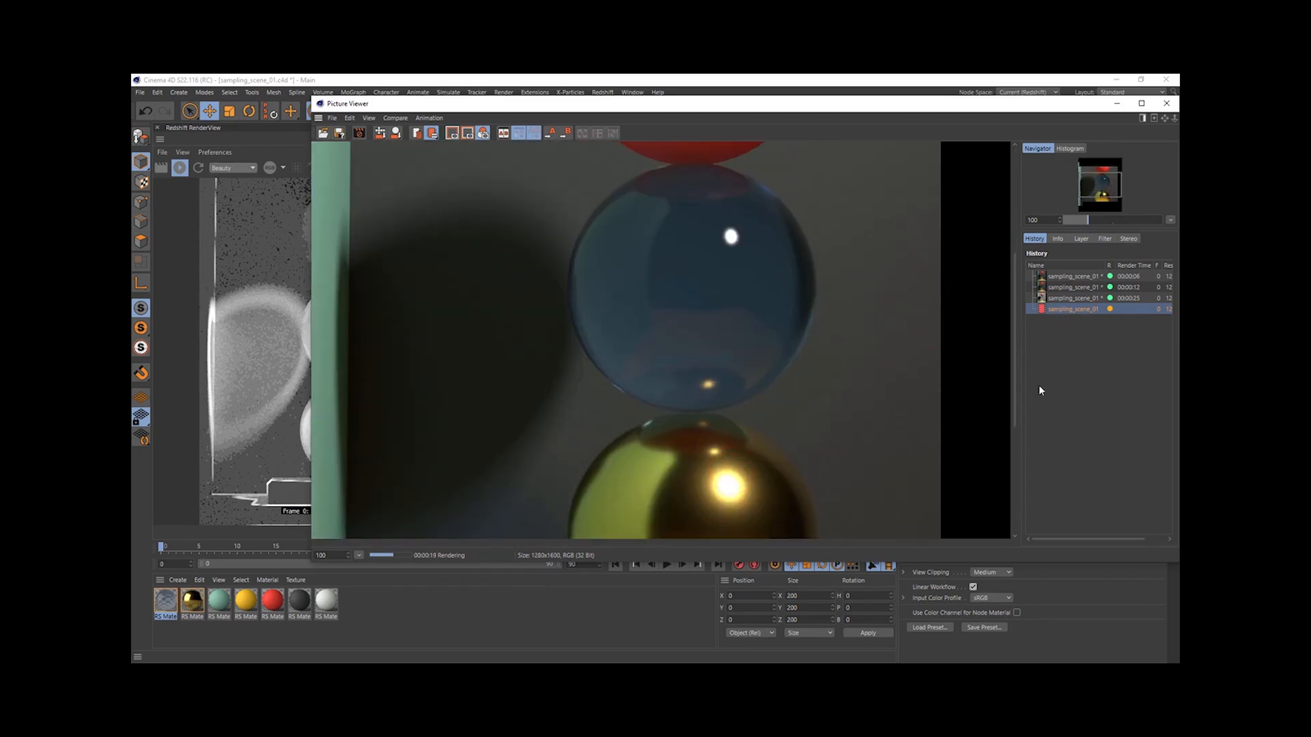
- Compare the Brute Force GI render with the earlier renders in the history and close the Picture Viewer
click(1068, 276)
click(1073, 308)
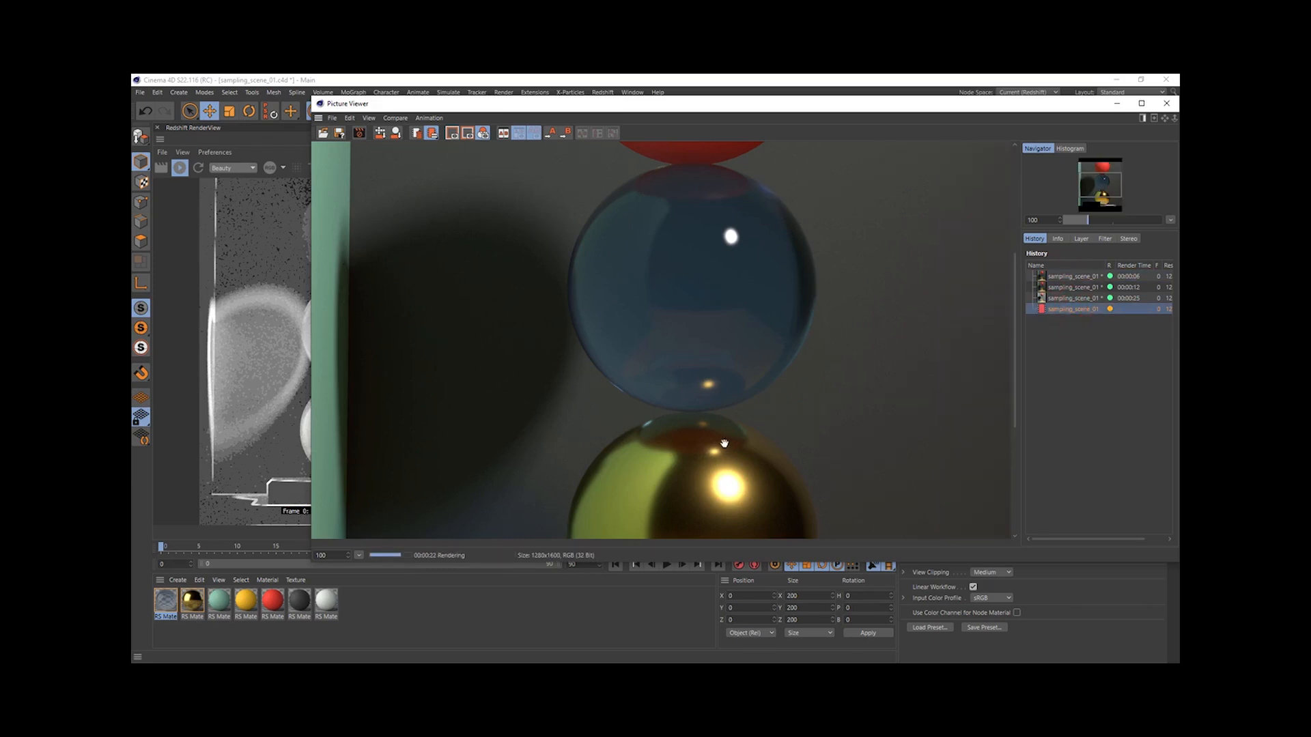
click(1072, 297)
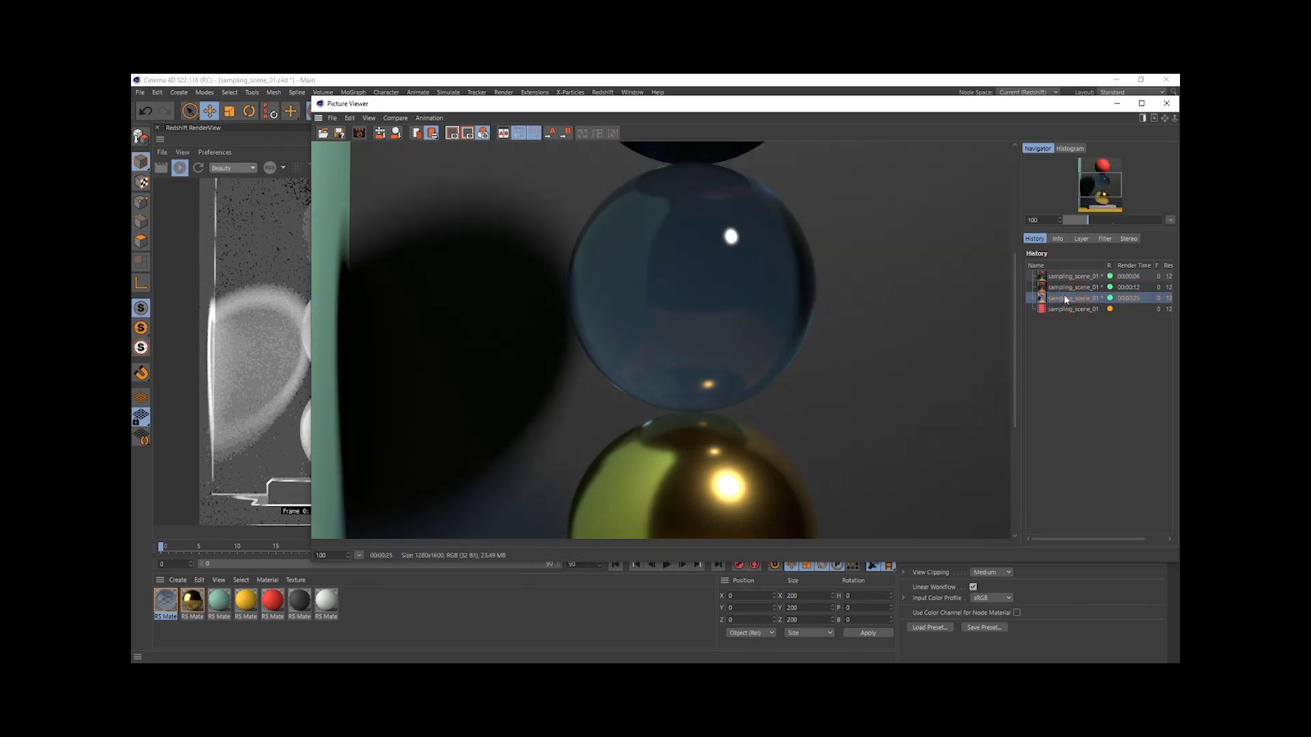
click(1073, 287)
click(1084, 308)
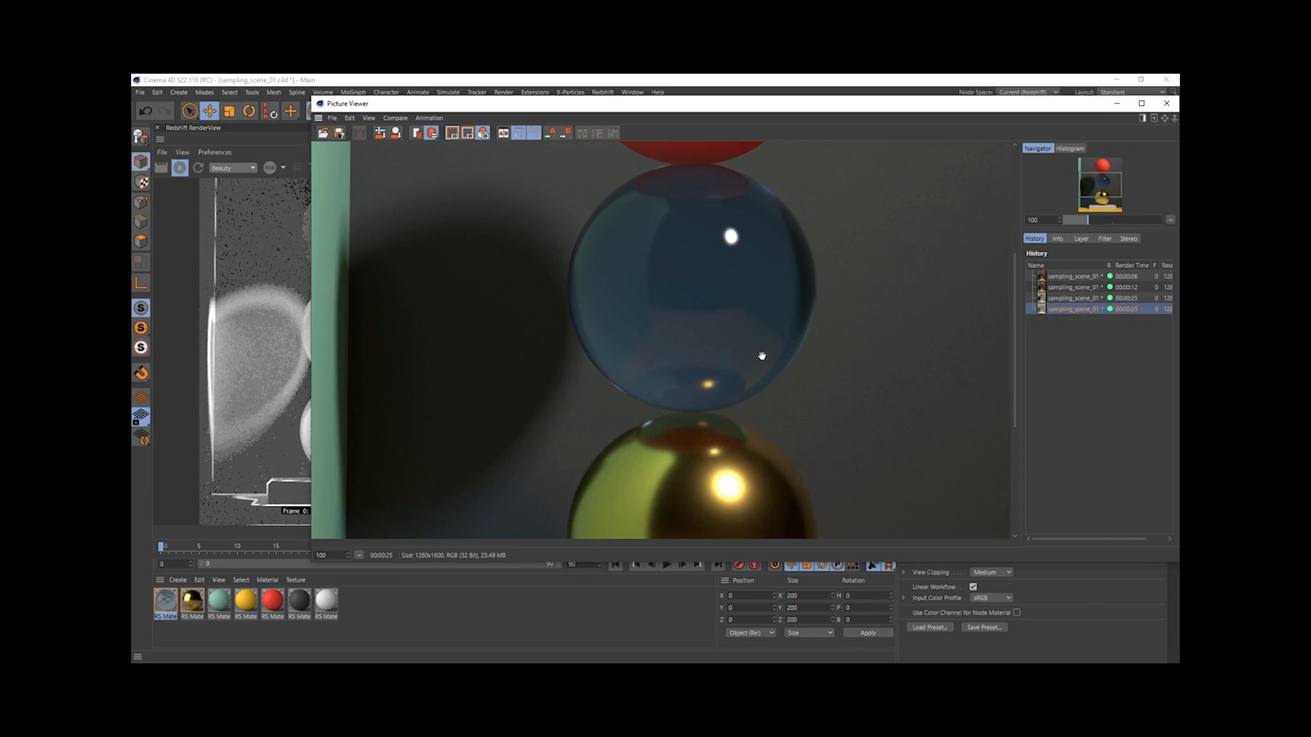
click(1166, 104)
- Keep Brute Force as the Secondary GI Engine, return to the Basic settings and toggle bucket rendering to show the beauty image
click(823, 241)
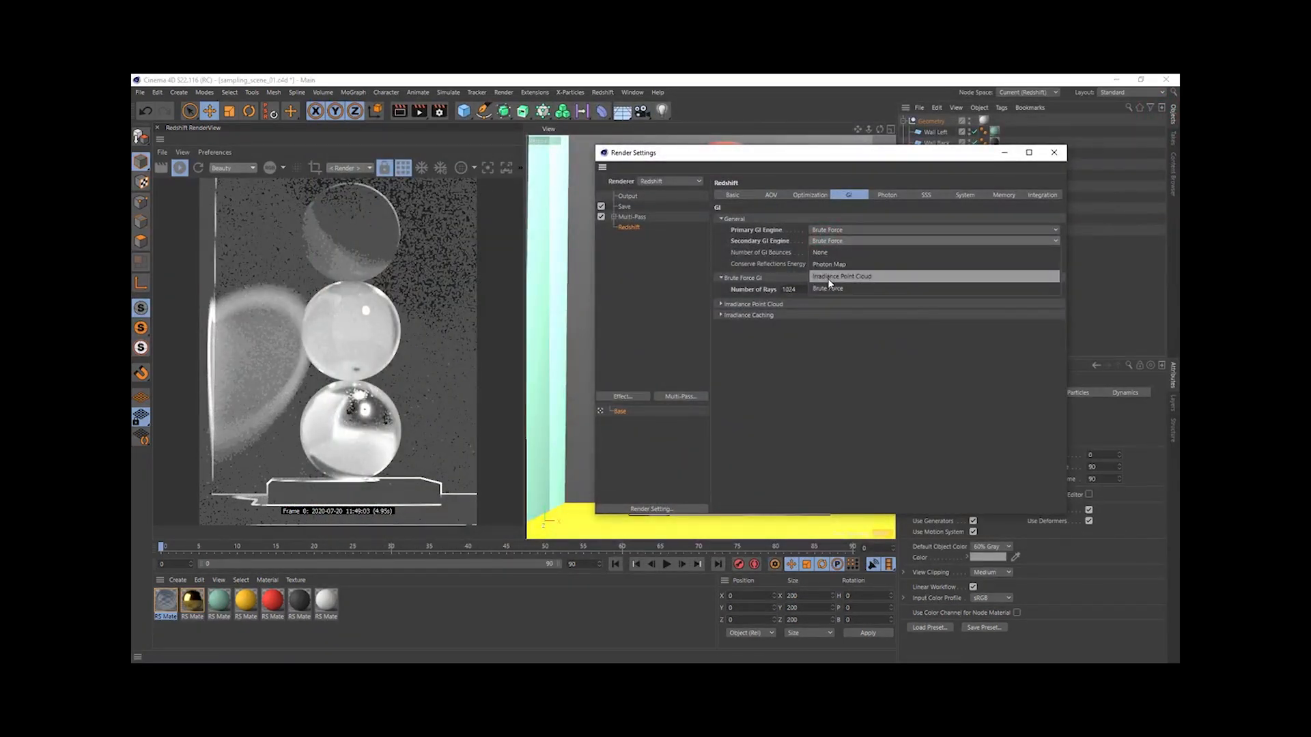
click(824, 242)
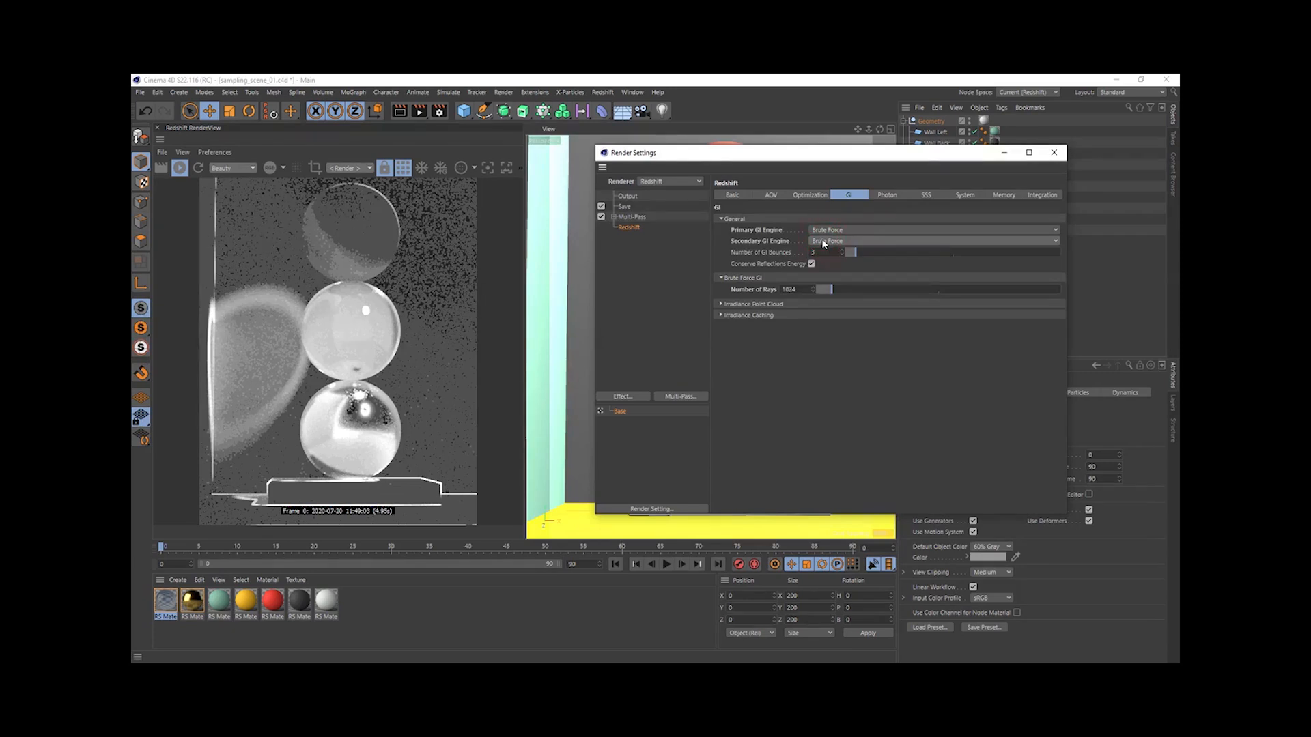
click(733, 195)
click(405, 168)
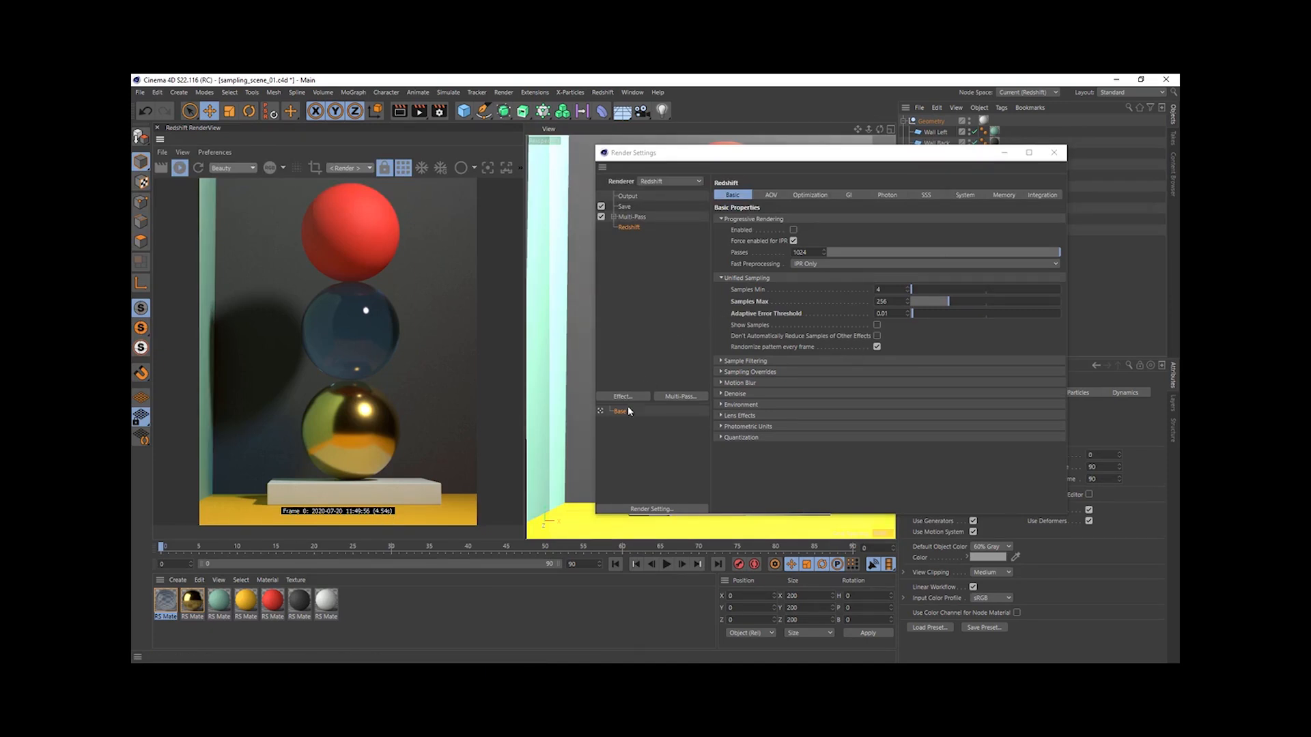
- Duplicate the Base render setting as its child, rename the copy "Not Optimised" and make it the active setting
drag(620, 411, 623, 425)
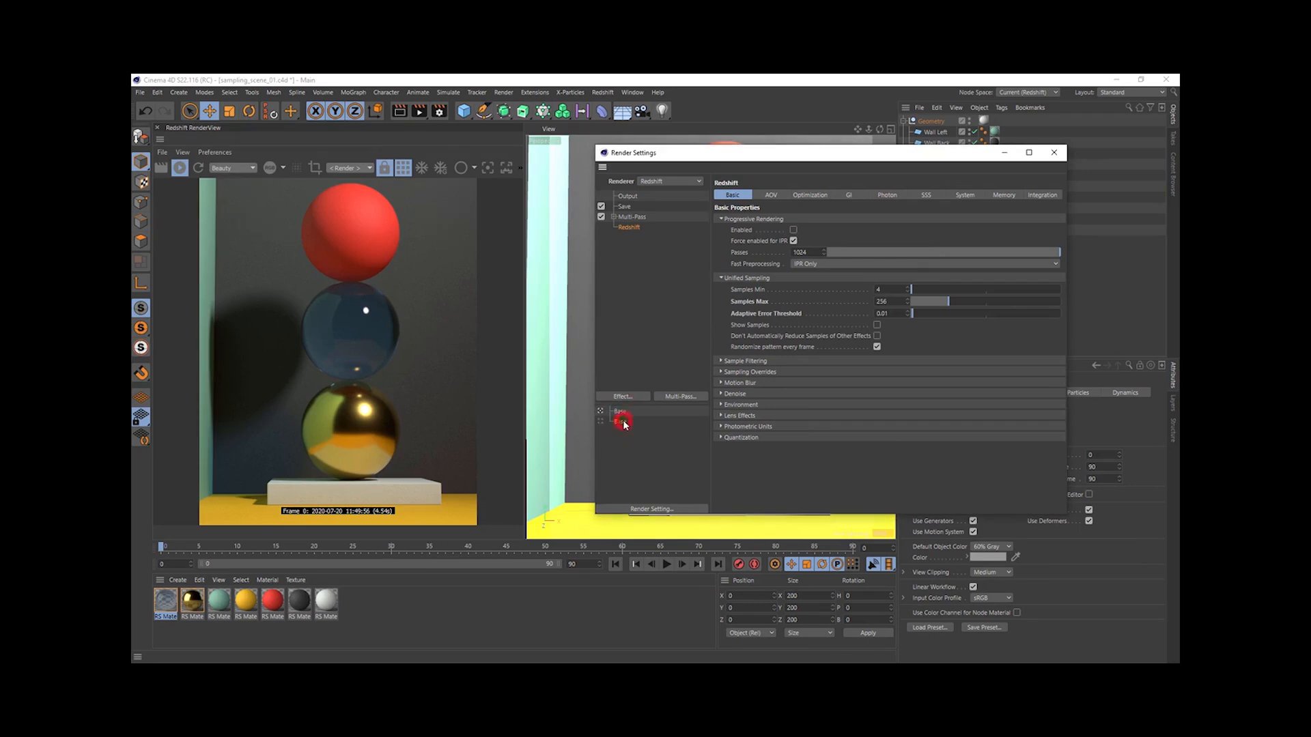
double_click(623, 422)
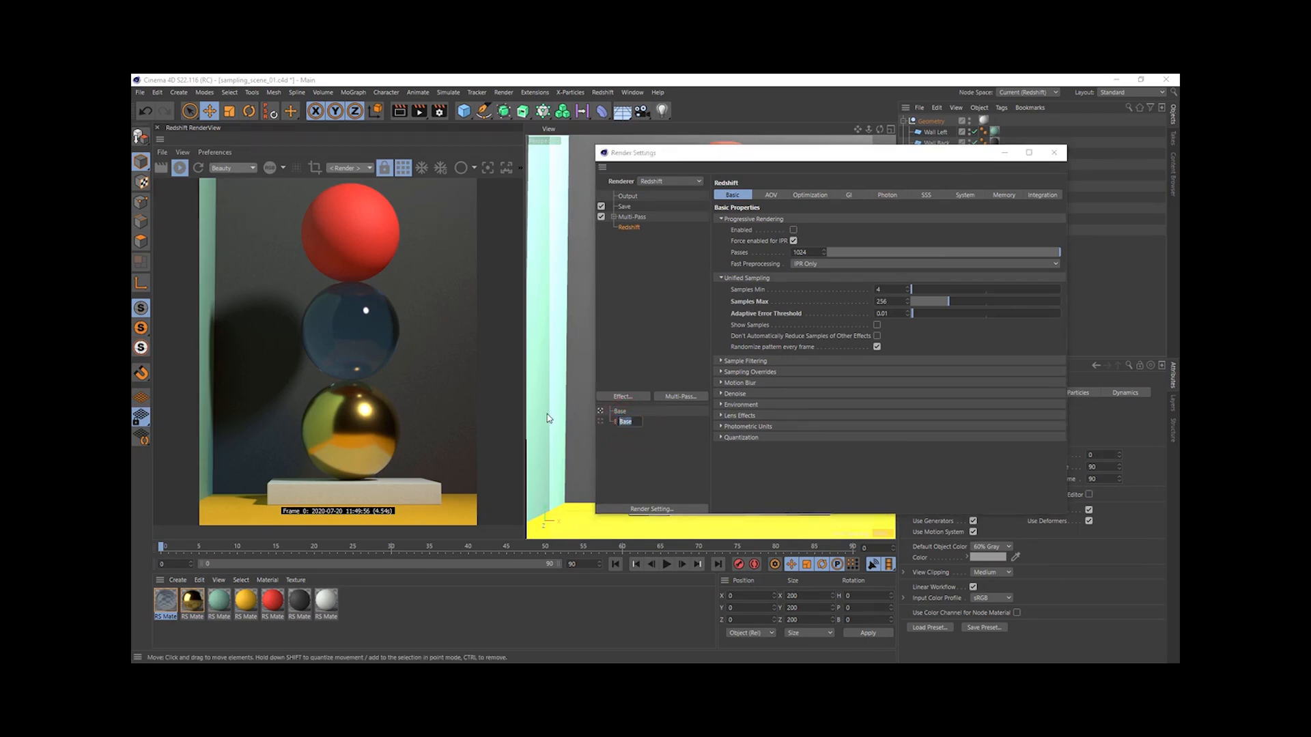
text(Not Optimis)
key(Return)
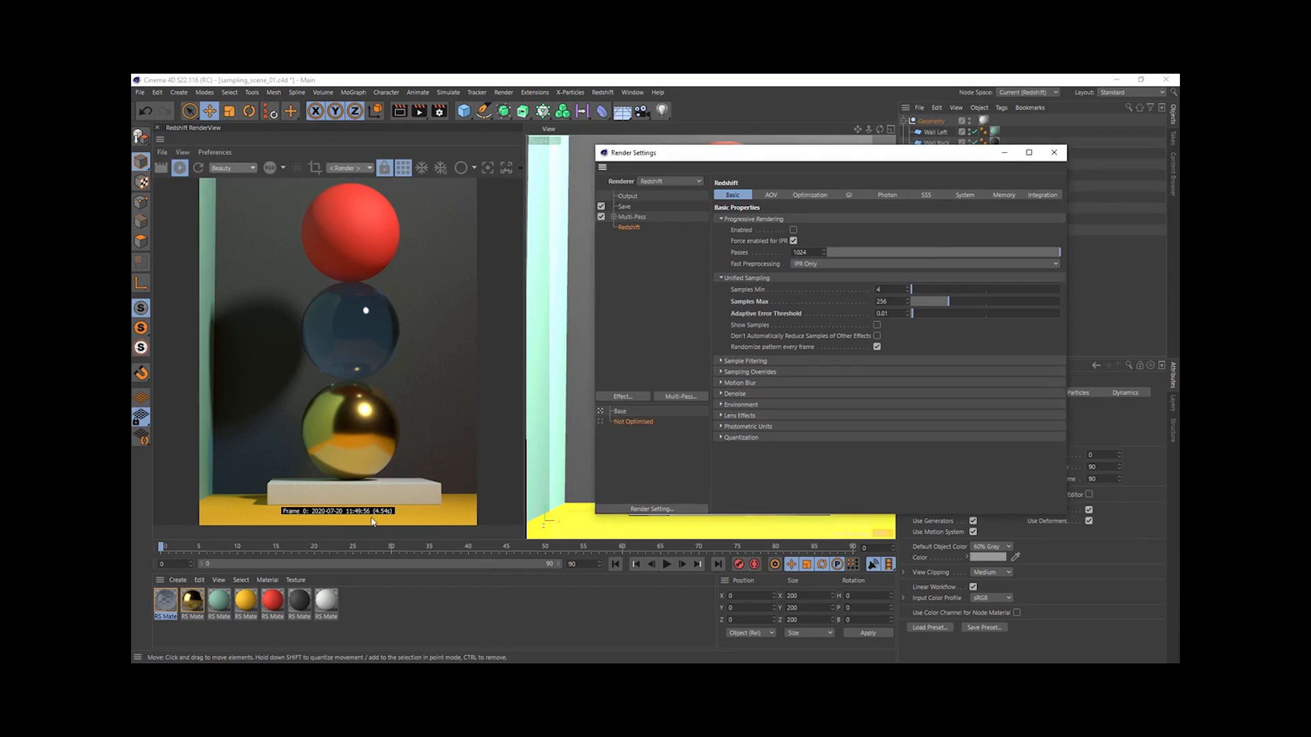
click(602, 423)
- Disable Override Samples for both Reflection and Refraction in the Not Optimised setting's Sampling Overrides
click(758, 373)
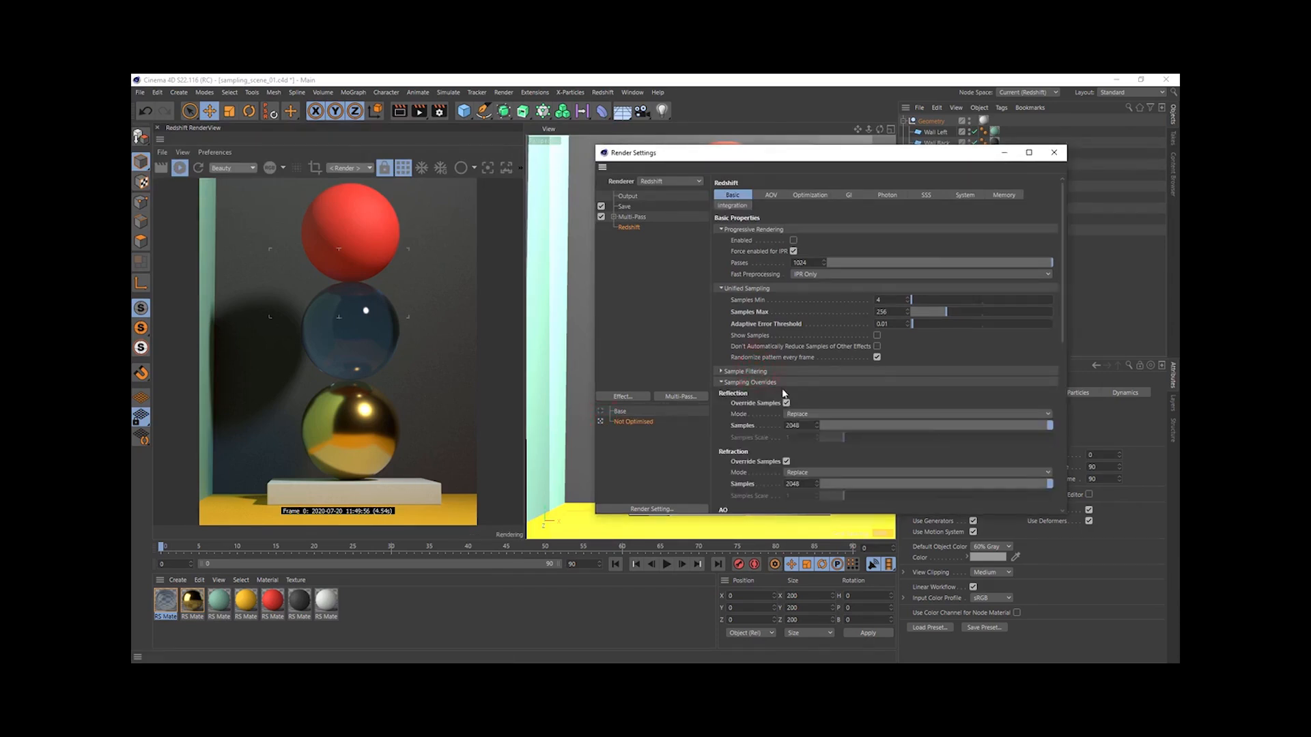
click(787, 403)
click(786, 462)
click(781, 381)
- Set the Unified Sampling Samples Max to 2048 in the Not Optimised setting
double_click(882, 301)
text(2)
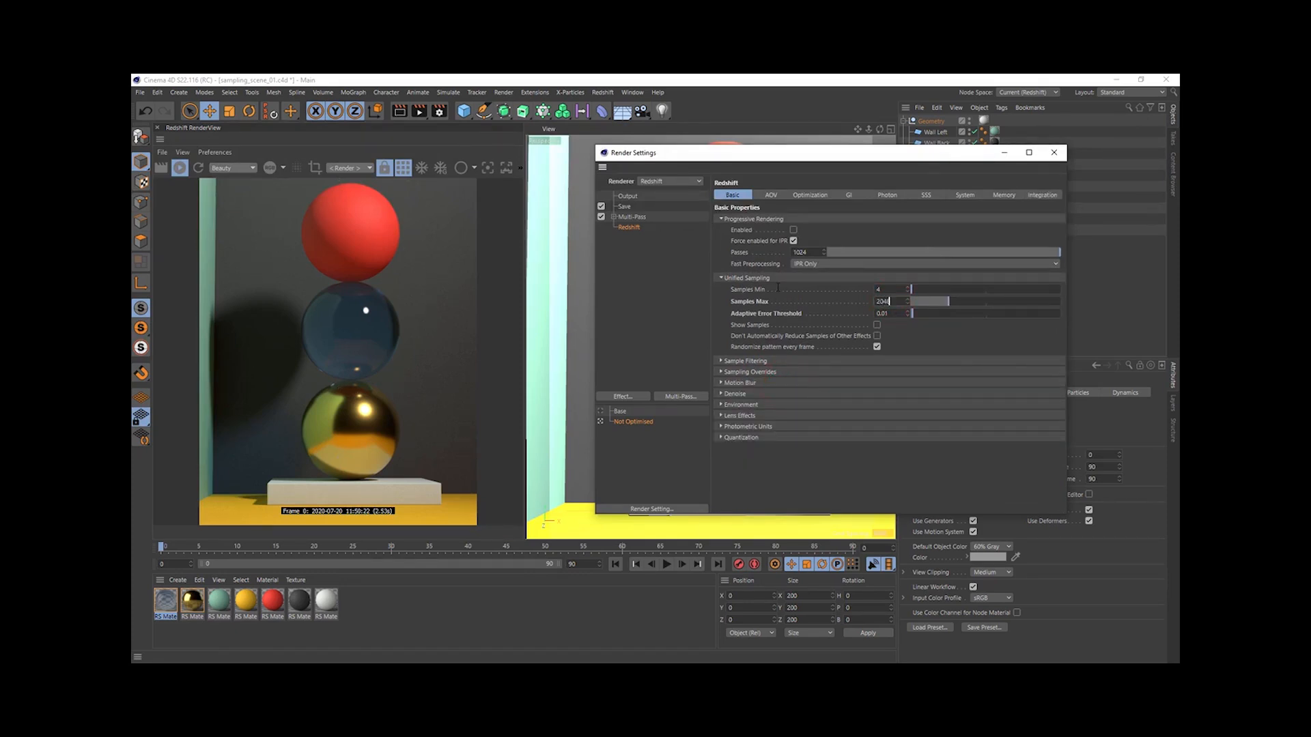
text(048)
key(Return)
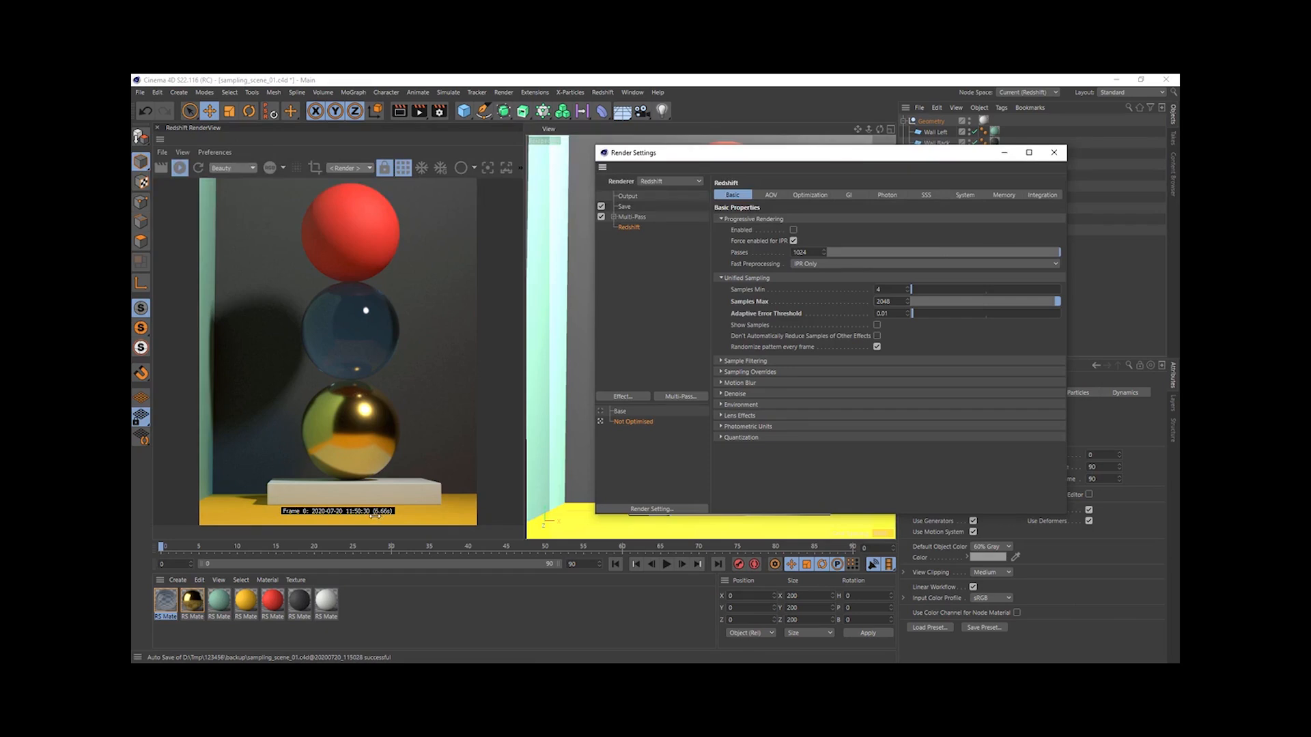
- Render the Not Optimised setting to the Picture Viewer and compare it with the previous render in the history
click(420, 112)
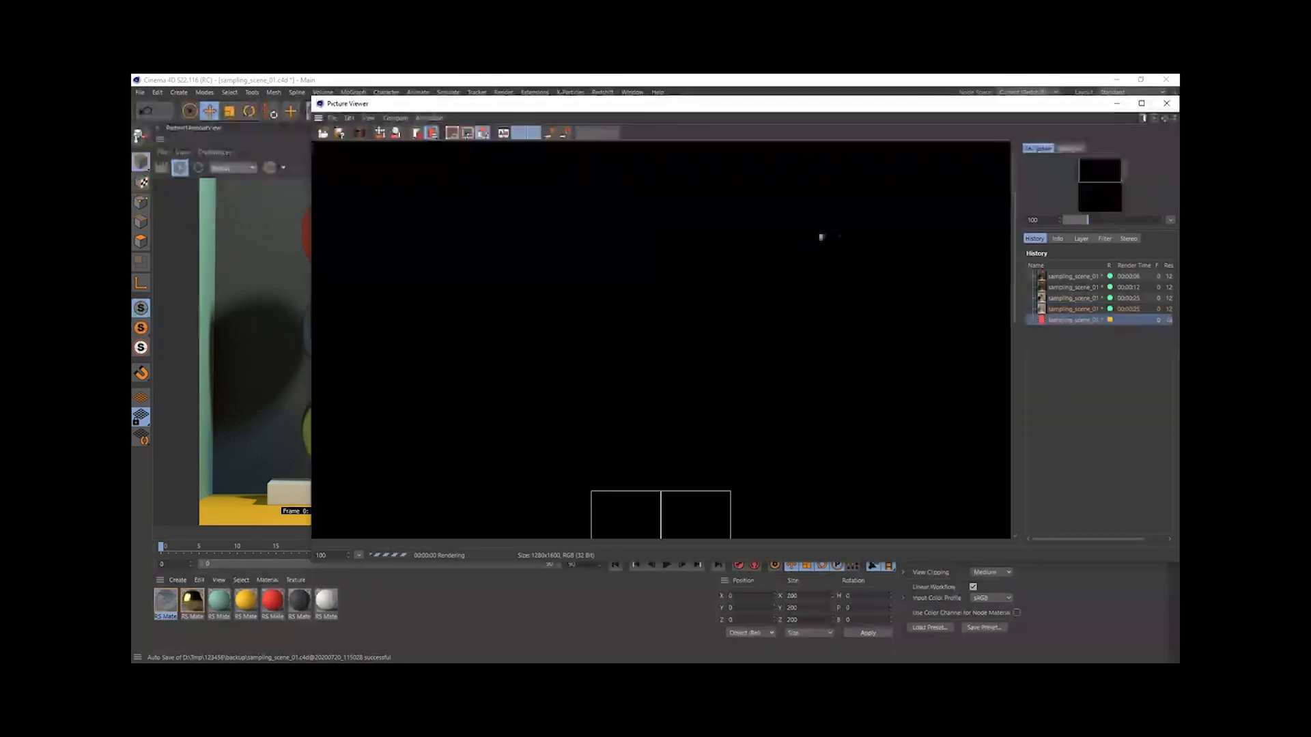
click(1062, 309)
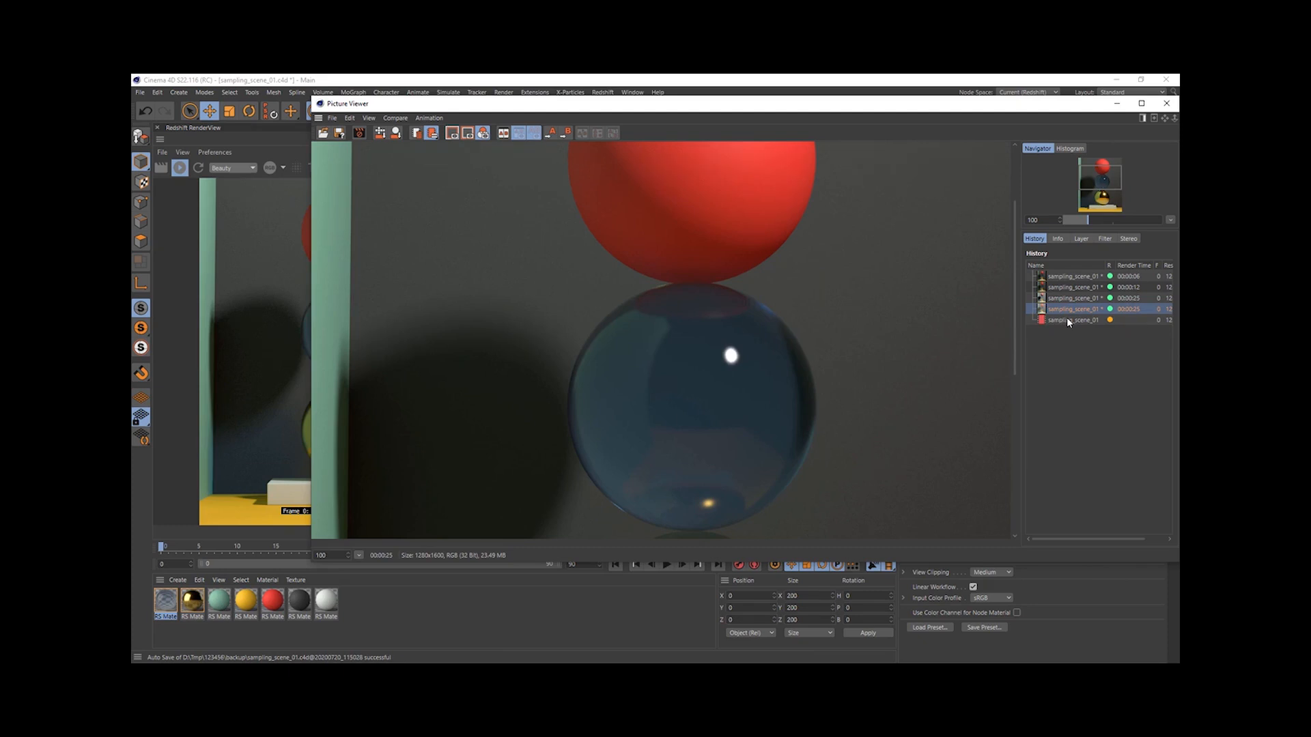
click(1068, 321)
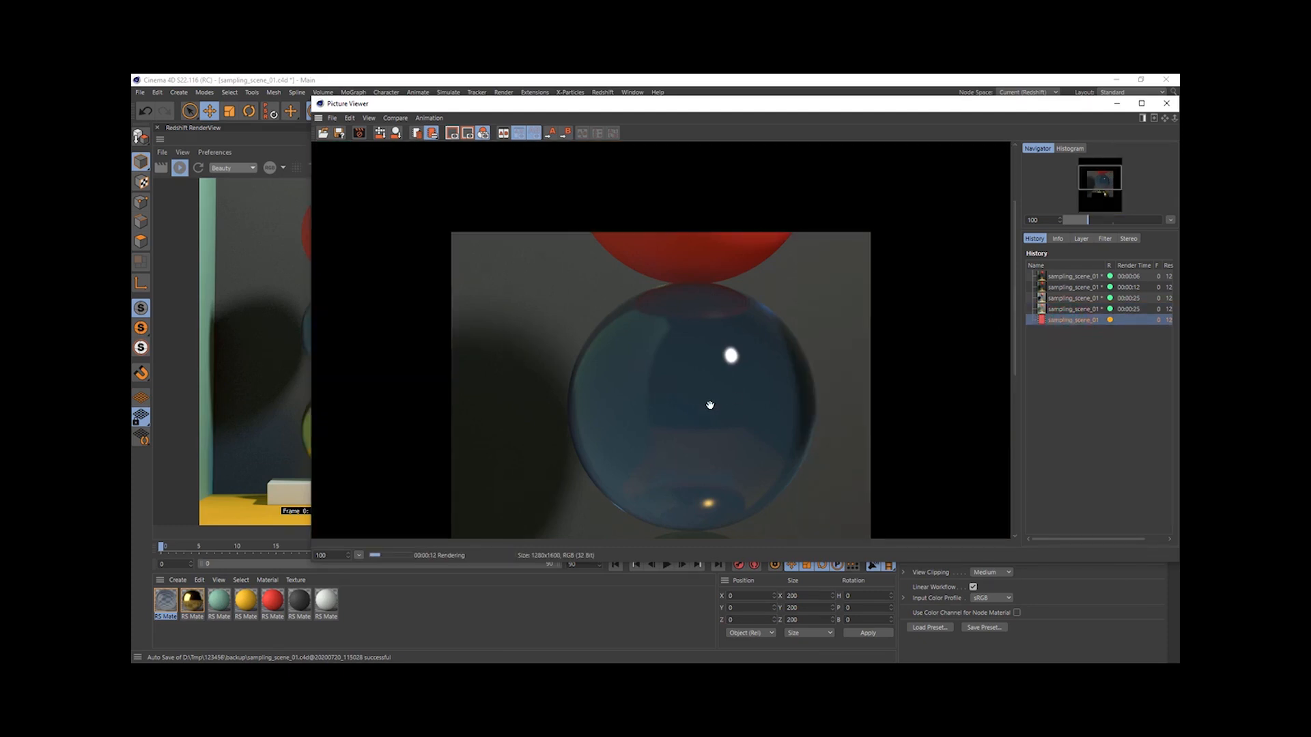
scroll(710, 441, down, 1)
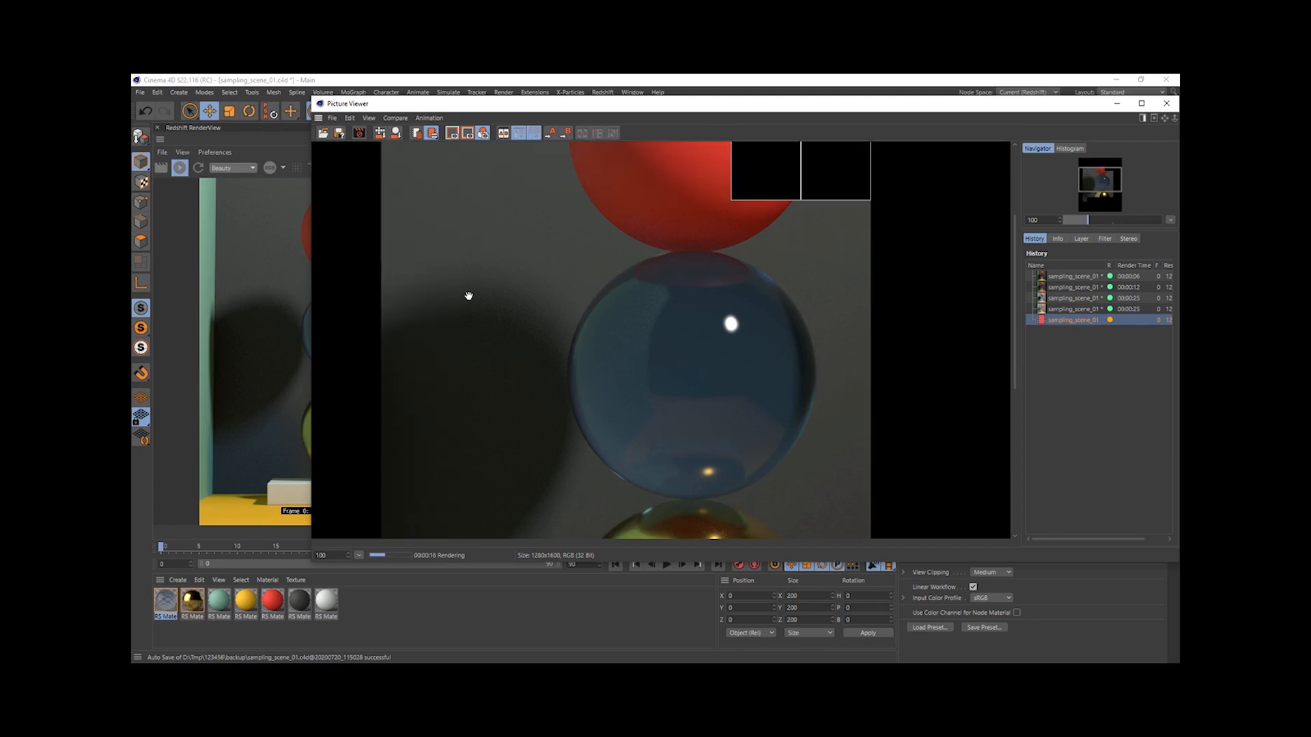
scroll(463, 430, up, 3)
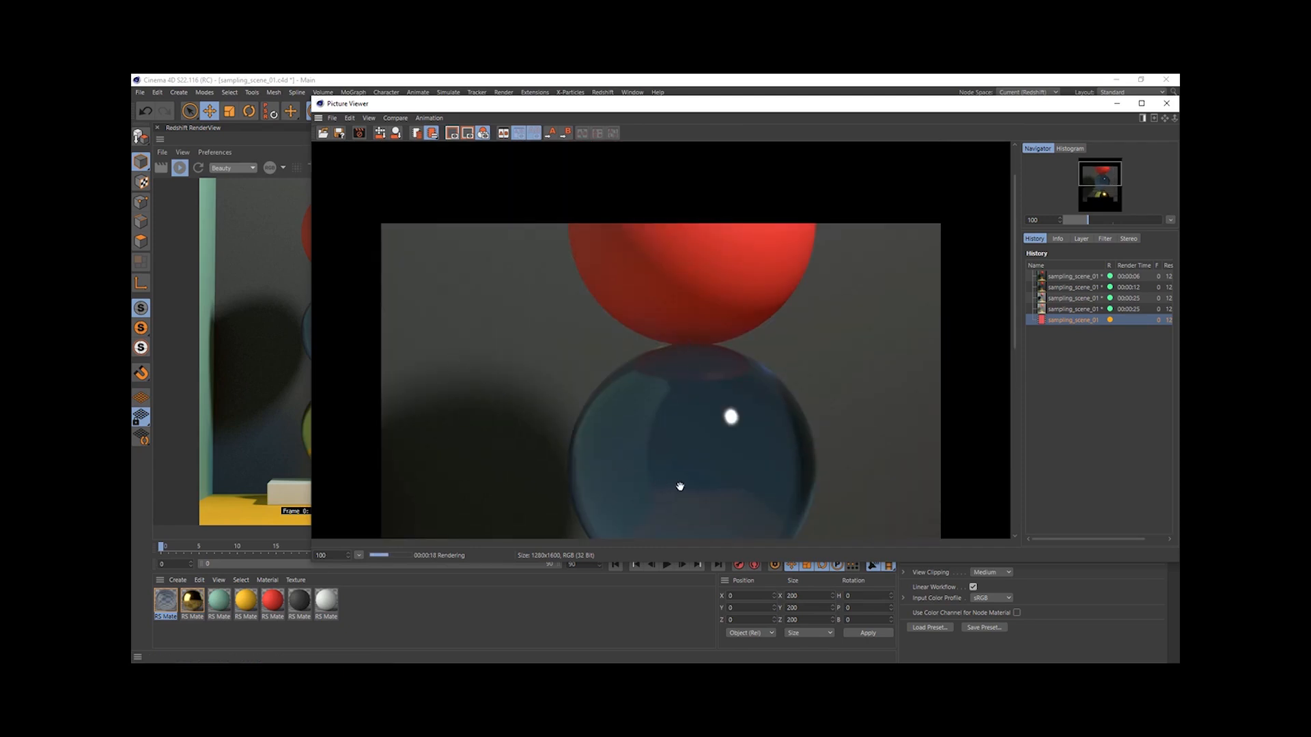
scroll(677, 400, down, 5)
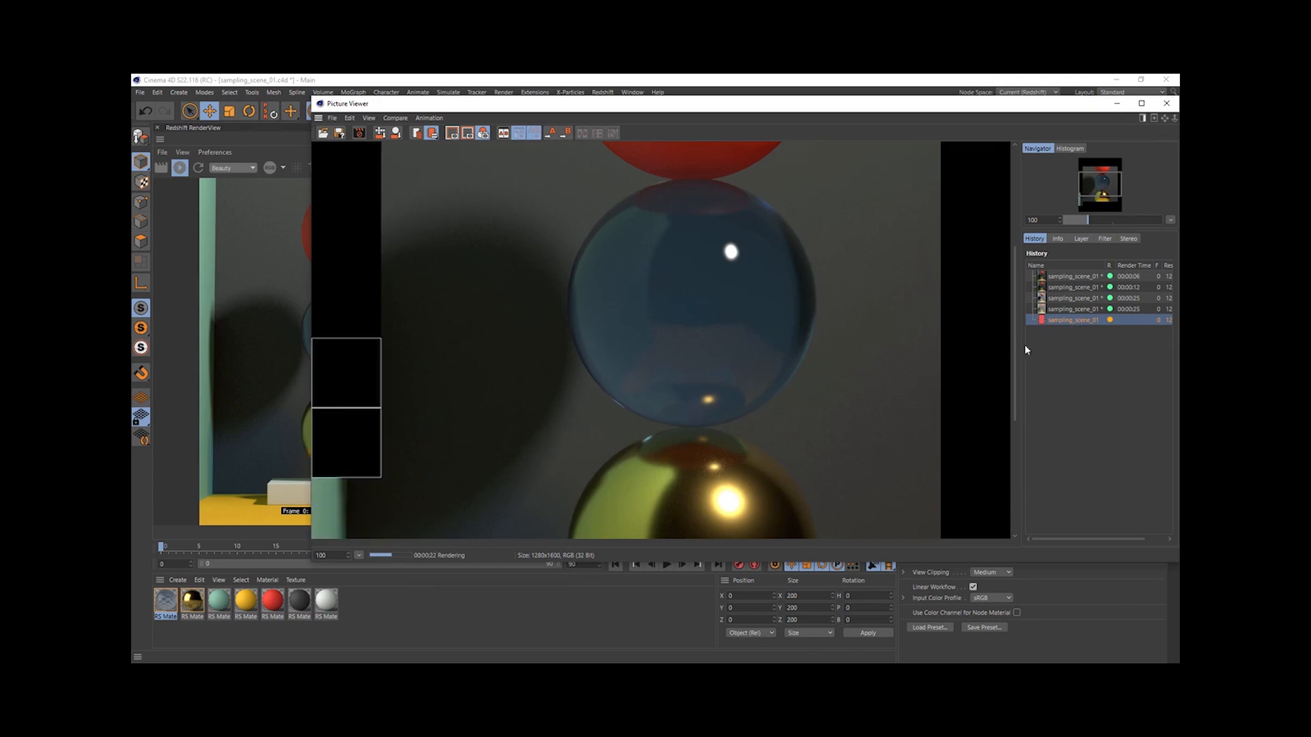
click(1075, 308)
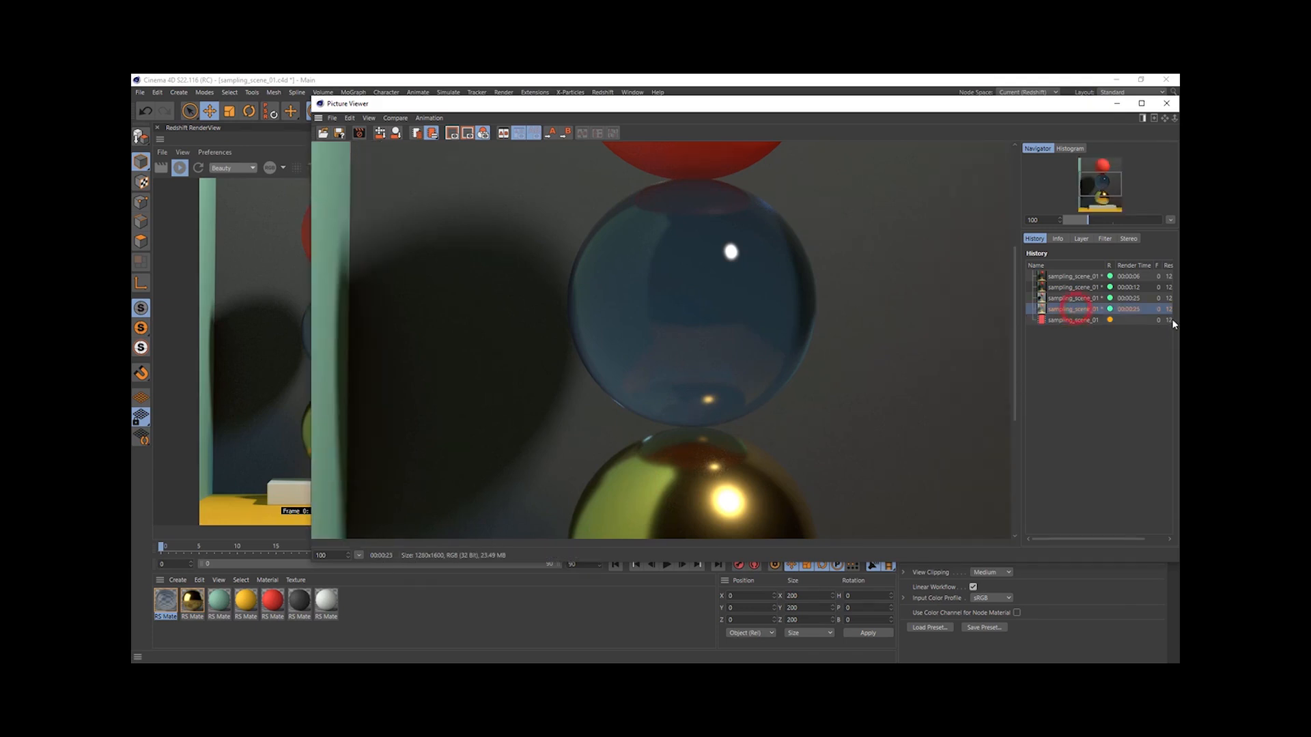
click(1128, 321)
scroll(761, 405, down, 4)
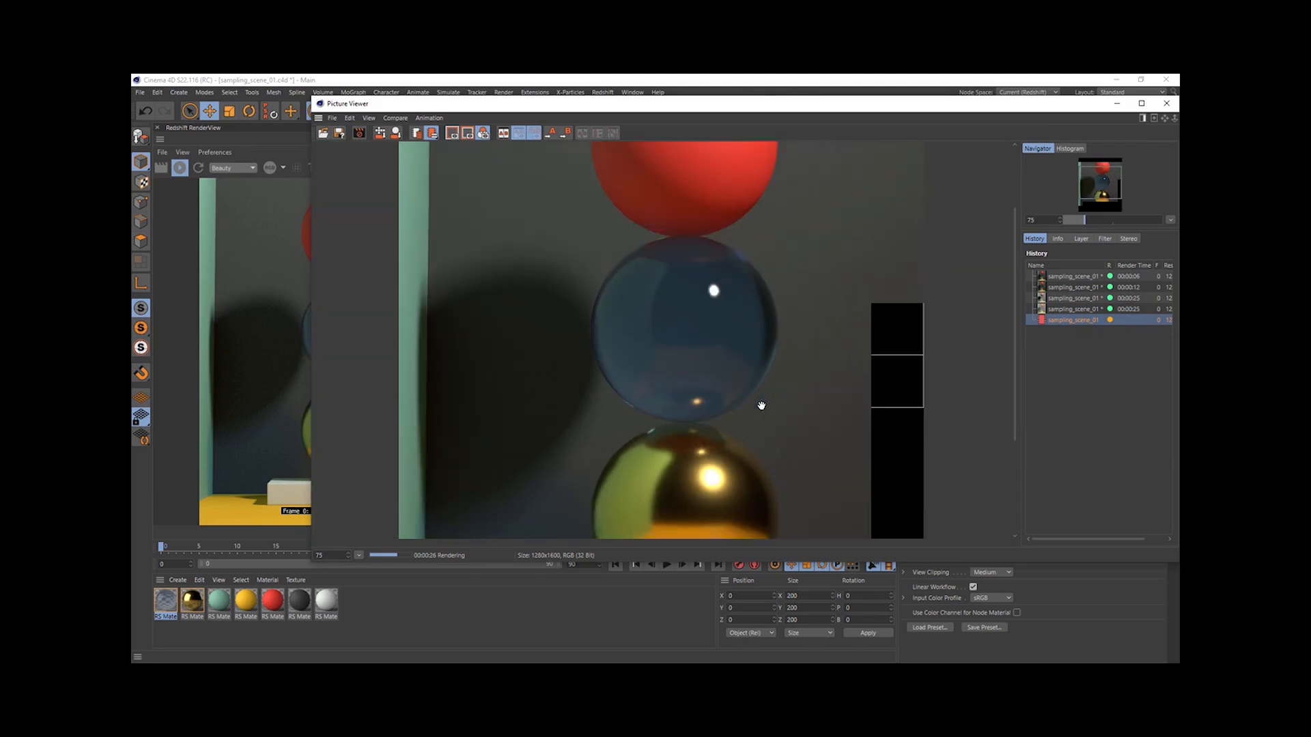
scroll(760, 406, down, 1)
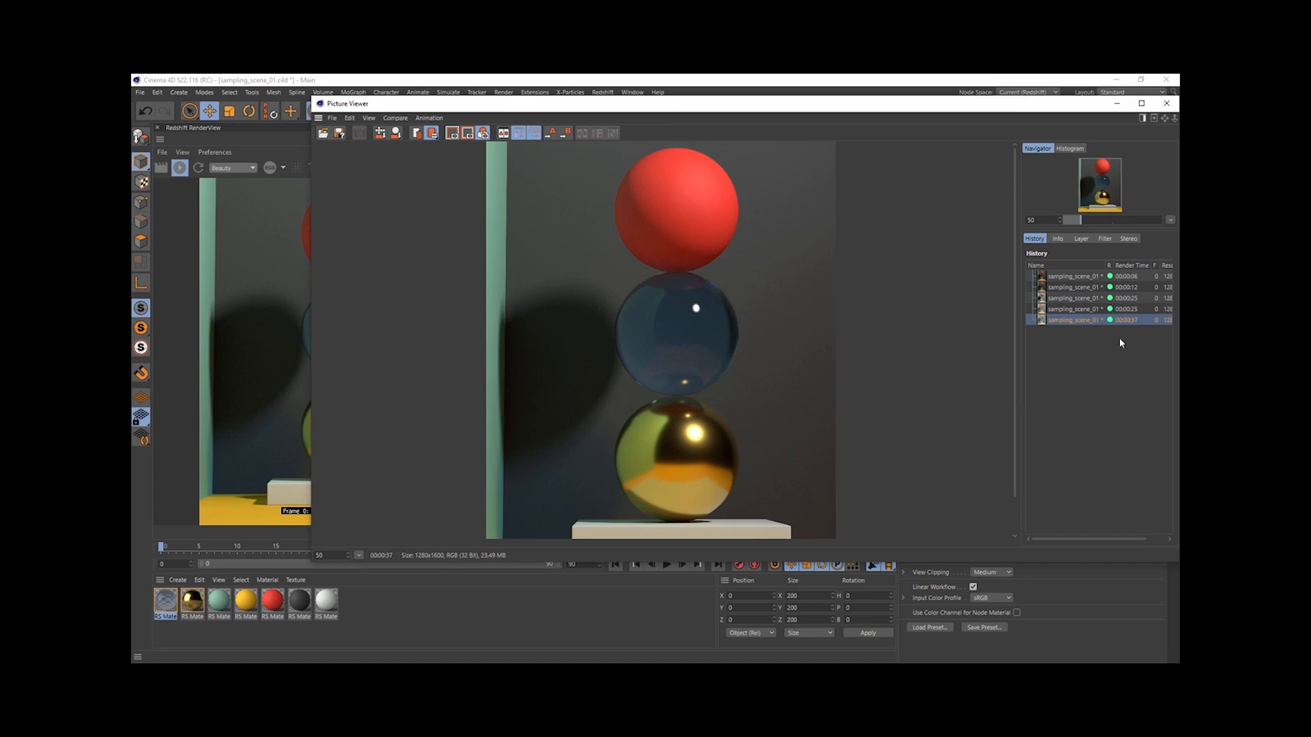
- Reposition the Picture Viewer, compare the last two finished renders around the glass sphere and close the viewer
drag(660, 103, 533, 110)
click(958, 317)
click(958, 325)
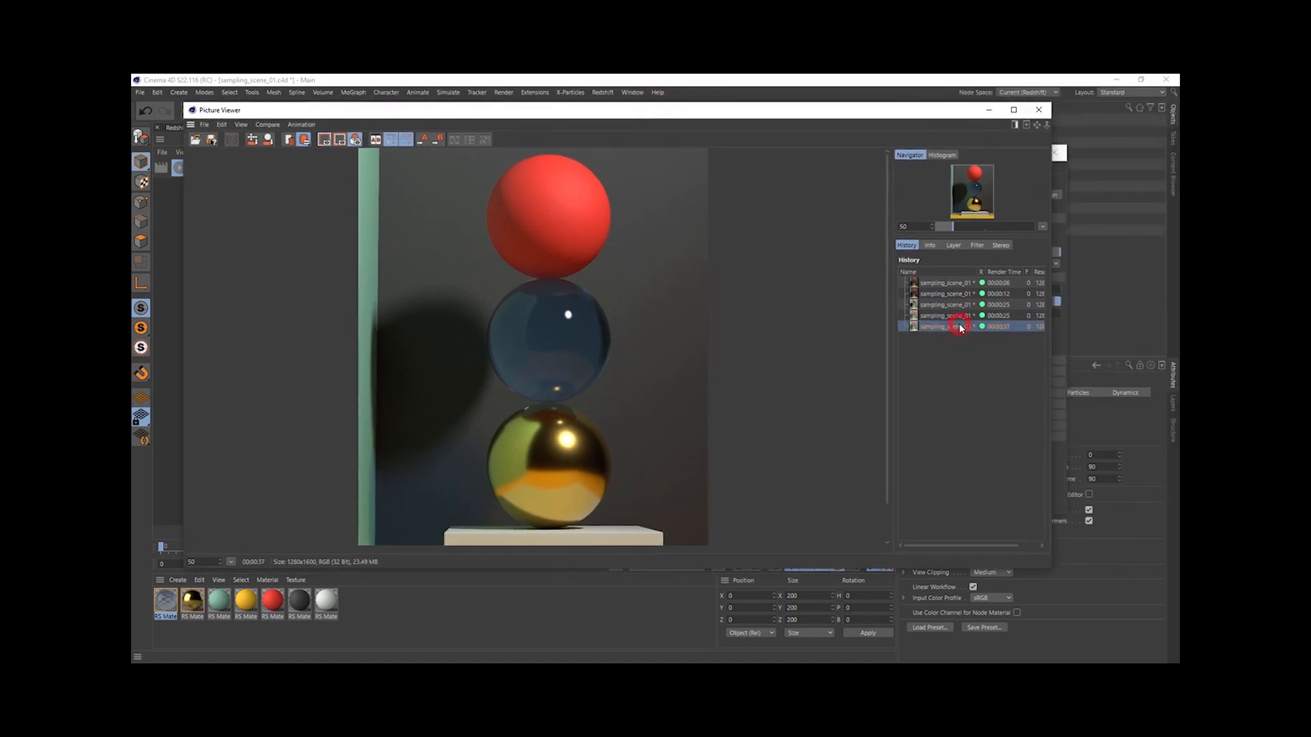
scroll(952, 322, up, 4)
click(951, 317)
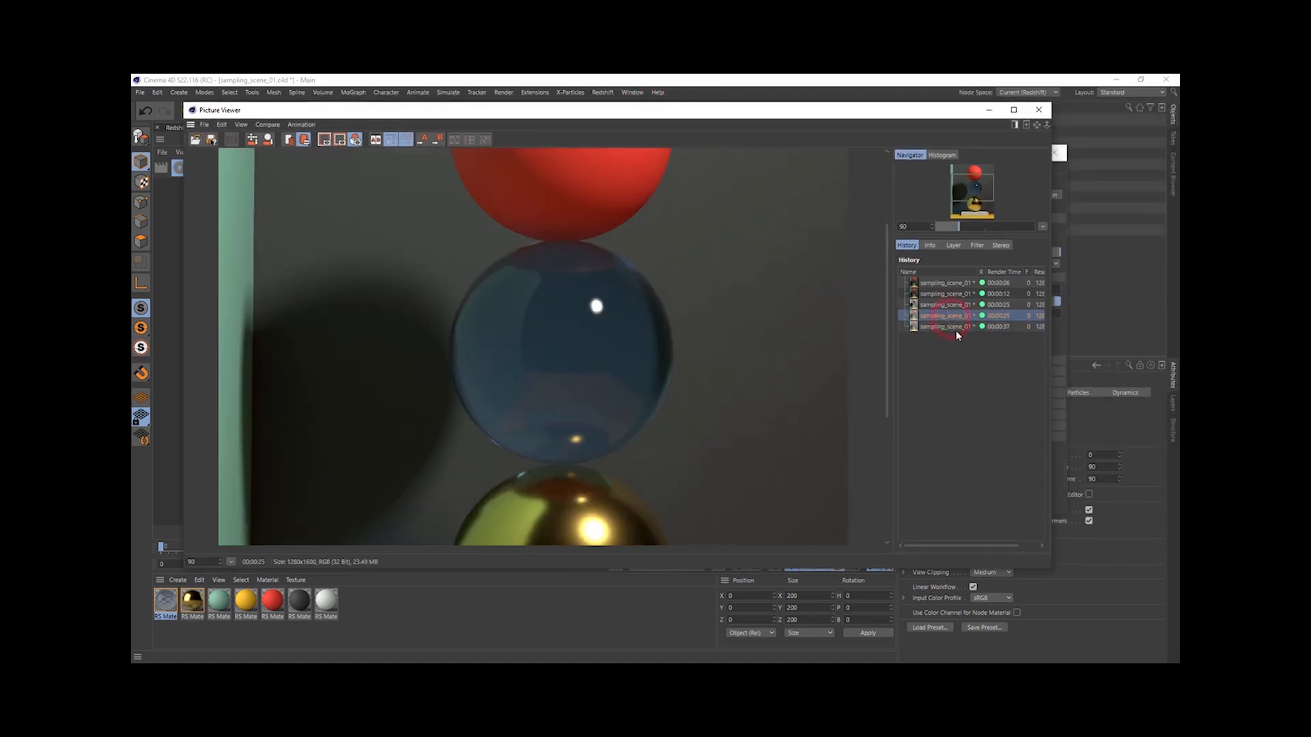
click(1039, 109)
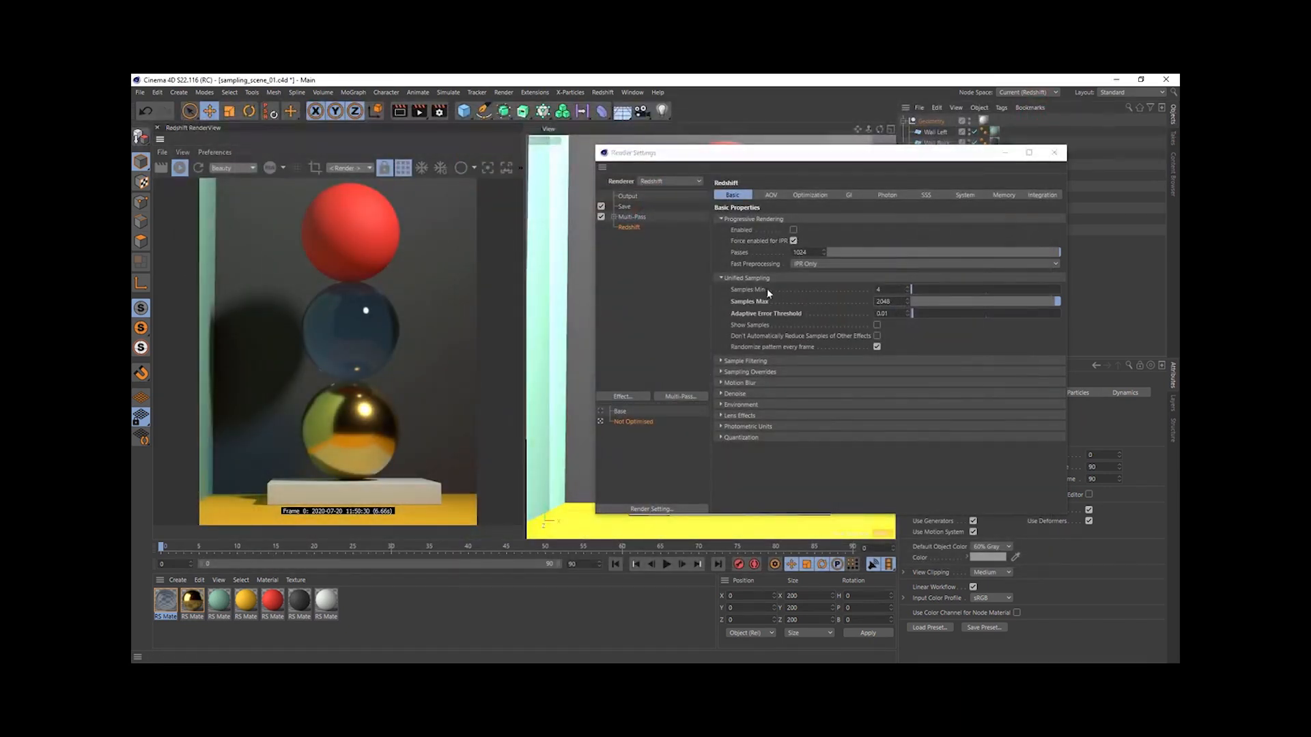
- Make Base the active render setting again and stop the interactive render in the Redshift RenderView
click(736, 278)
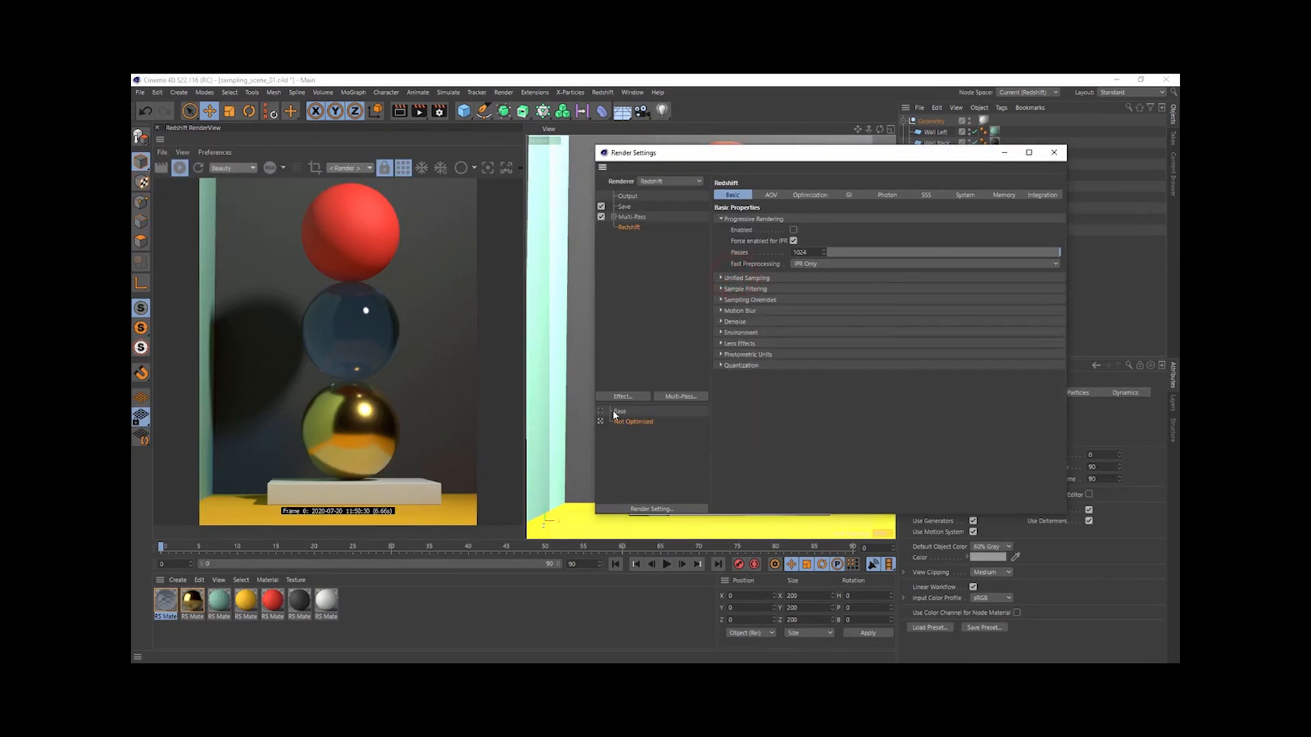
click(754, 289)
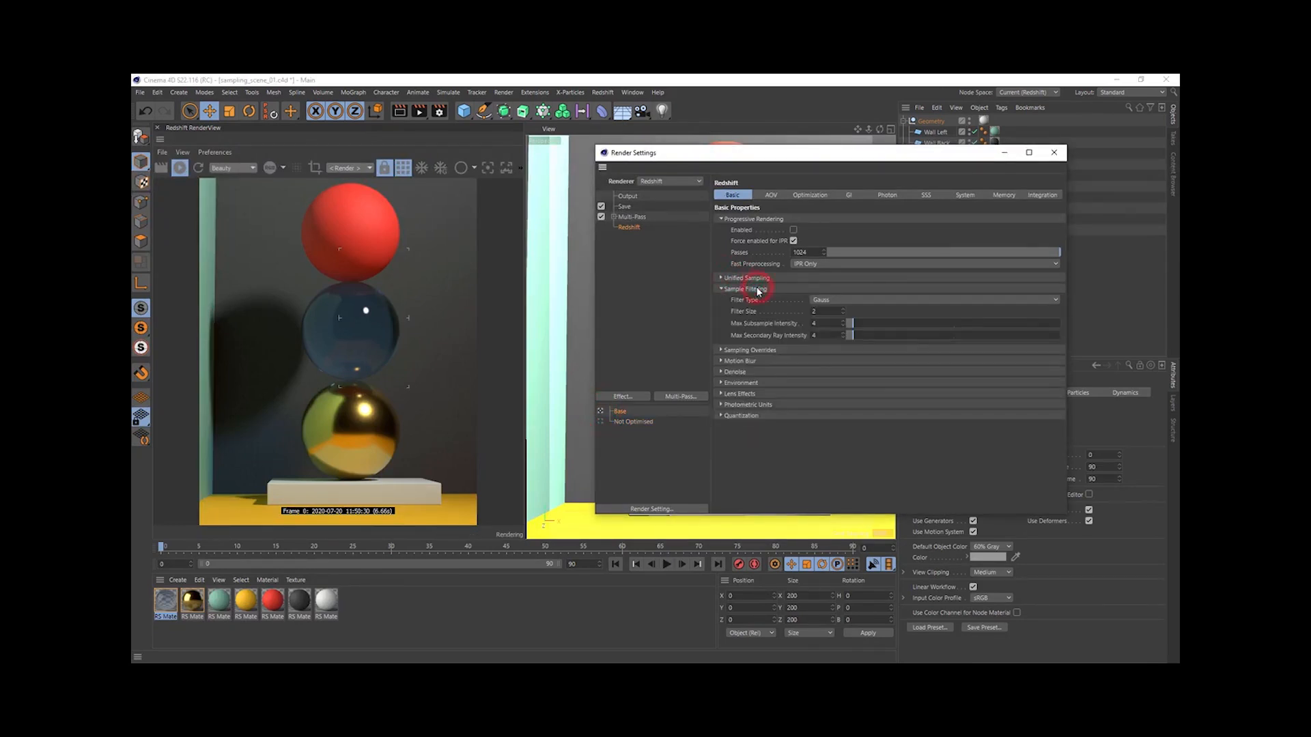
click(179, 167)
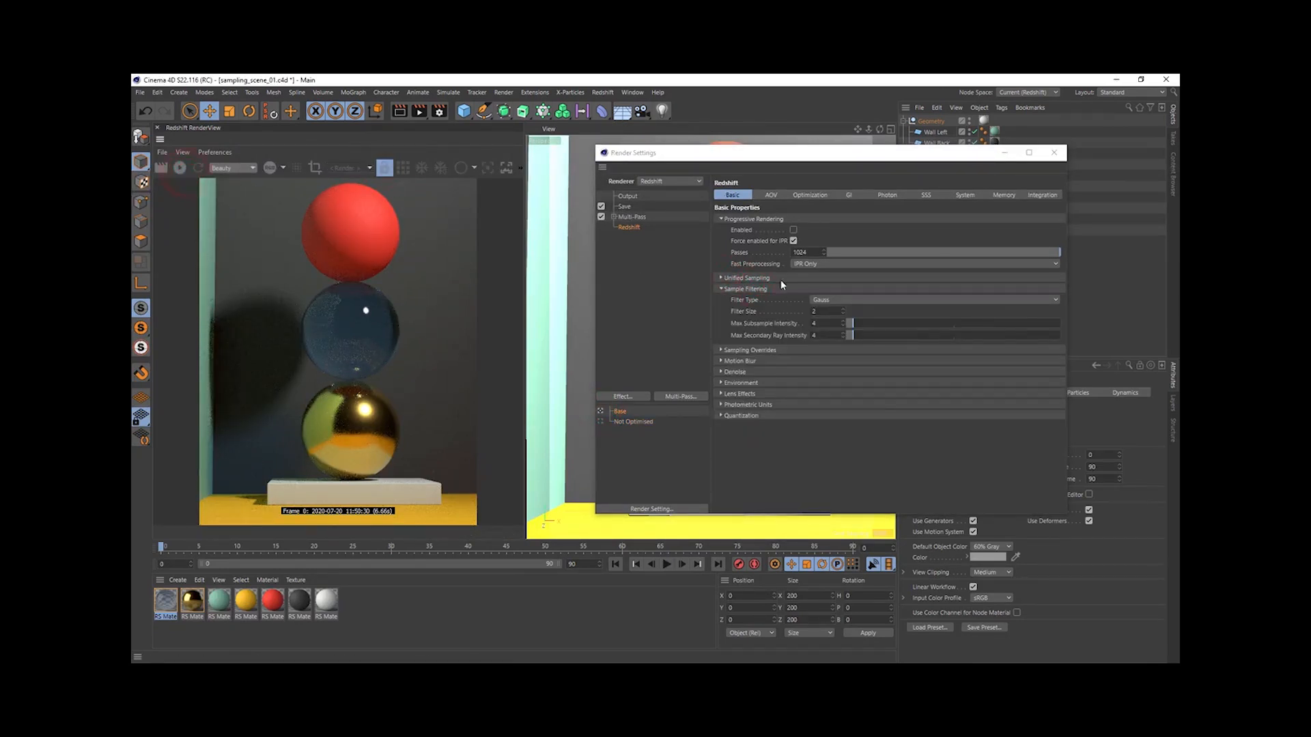
- Review the Base setting's Sampling Overrides and GI settings, and return to the Basic settings
click(751, 350)
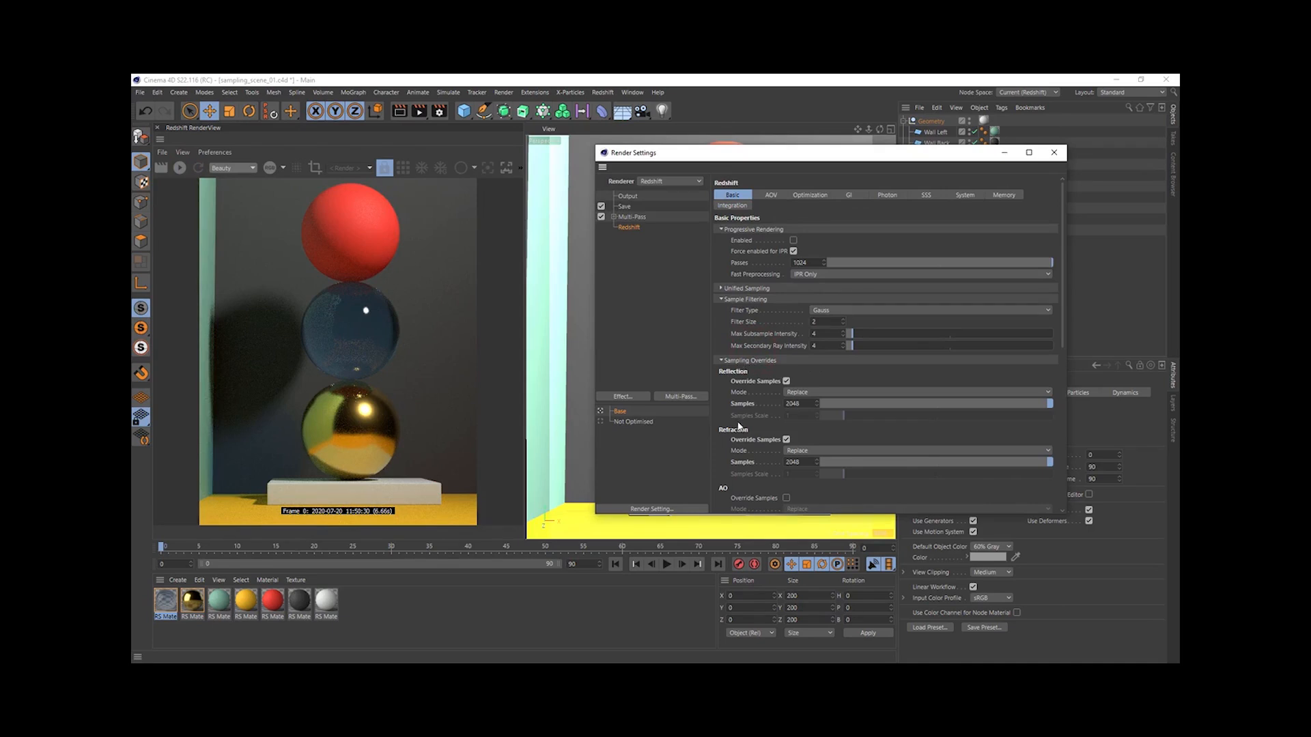
scroll(790, 232, down, 5)
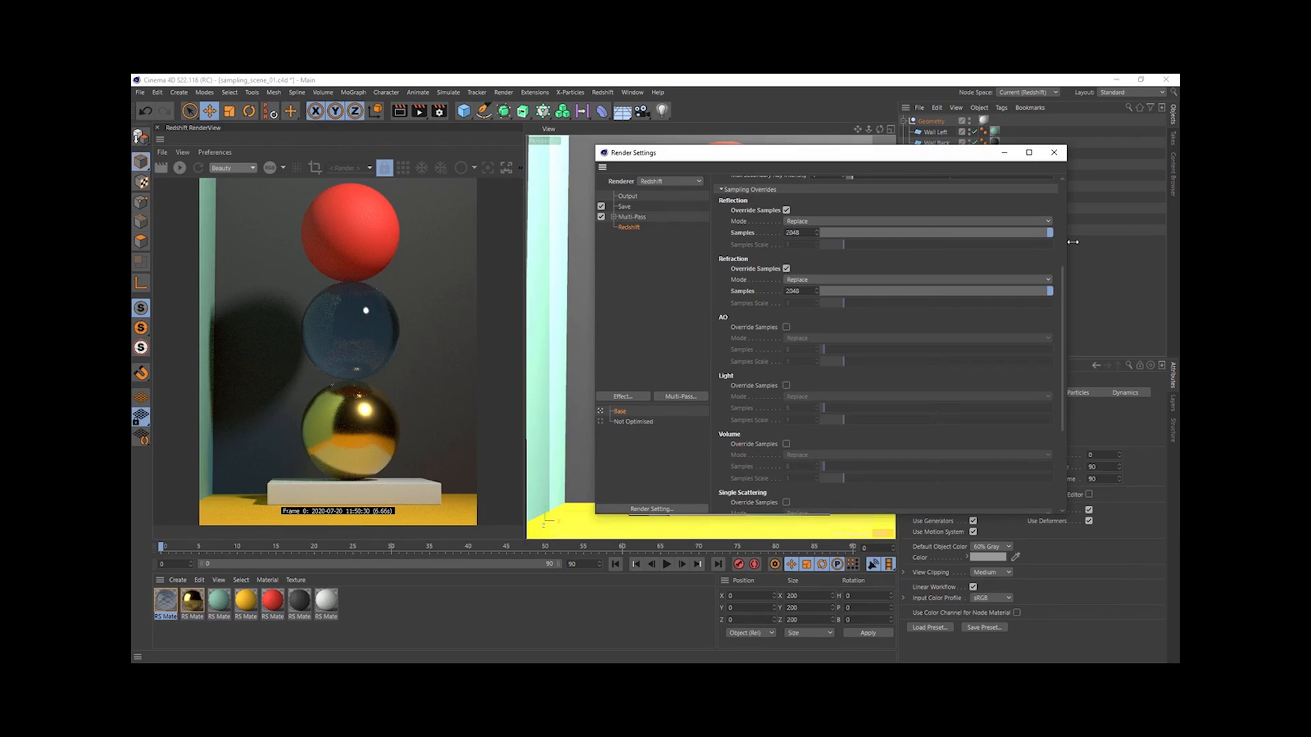
drag(1062, 268, 1073, 186)
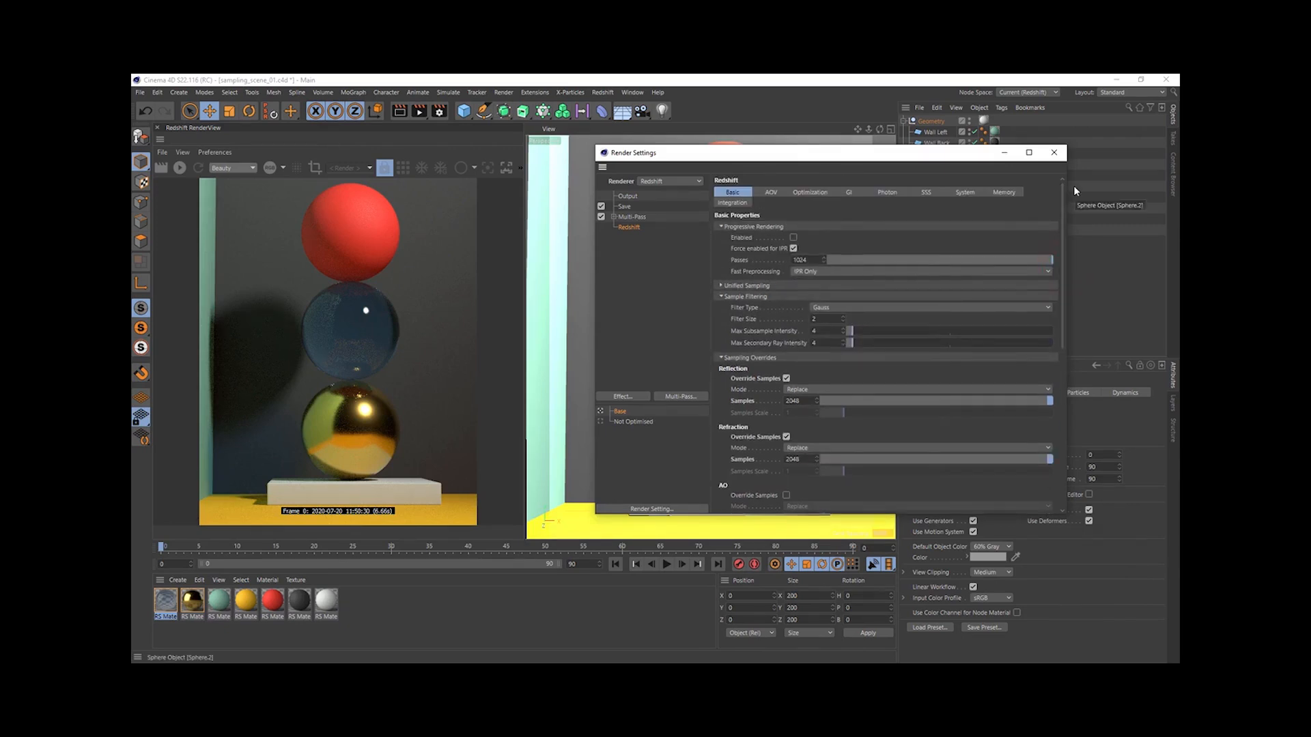
click(835, 192)
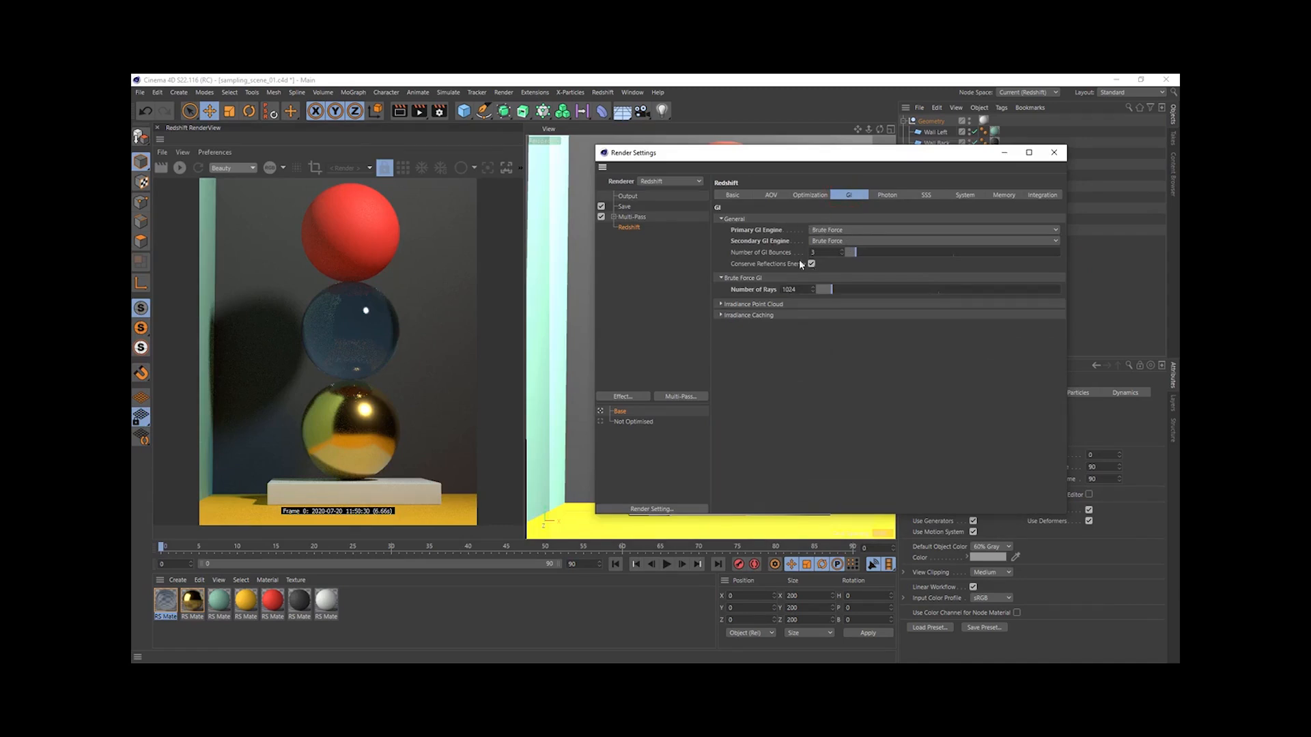
click(733, 194)
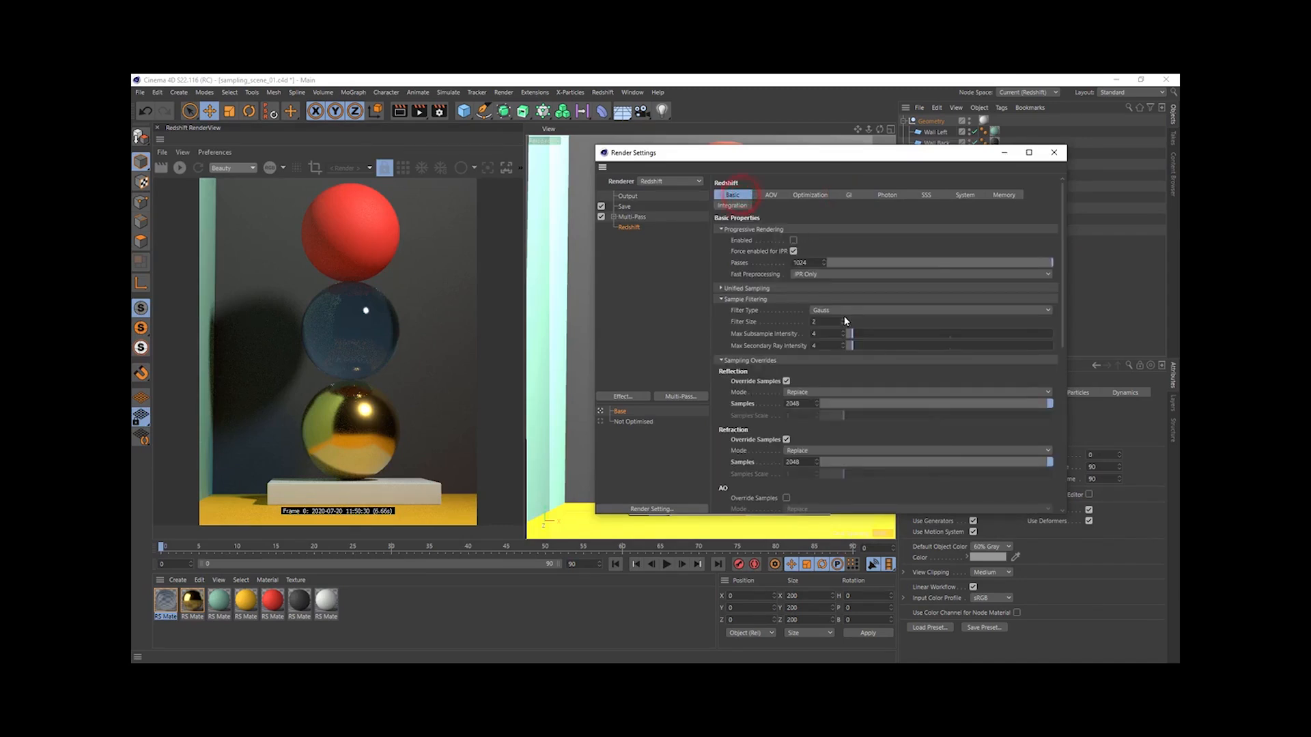
- Expand the Unified Sampling settings, keep Samples Max at 256 and collapse the Sample Filtering section
click(754, 289)
click(881, 311)
click(879, 299)
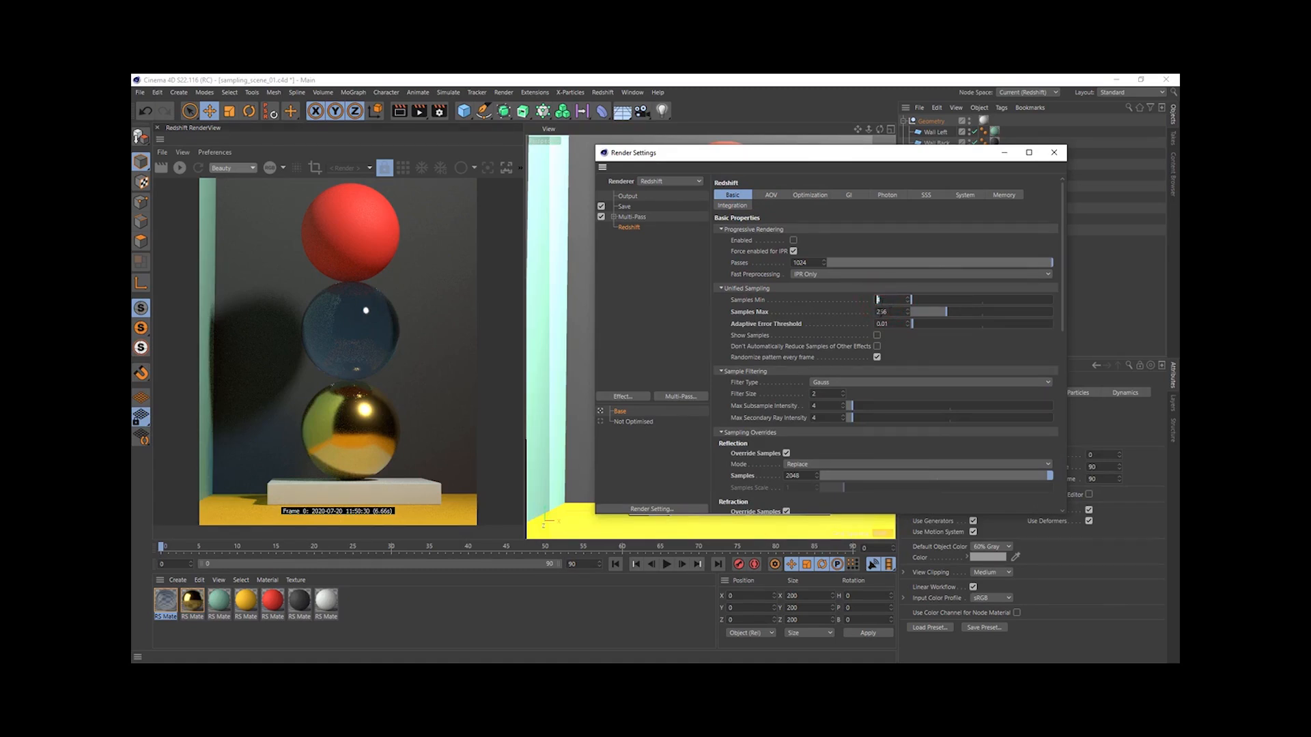
click(894, 312)
text(512)
key(Return)
text(/2)
key(Return)
click(722, 371)
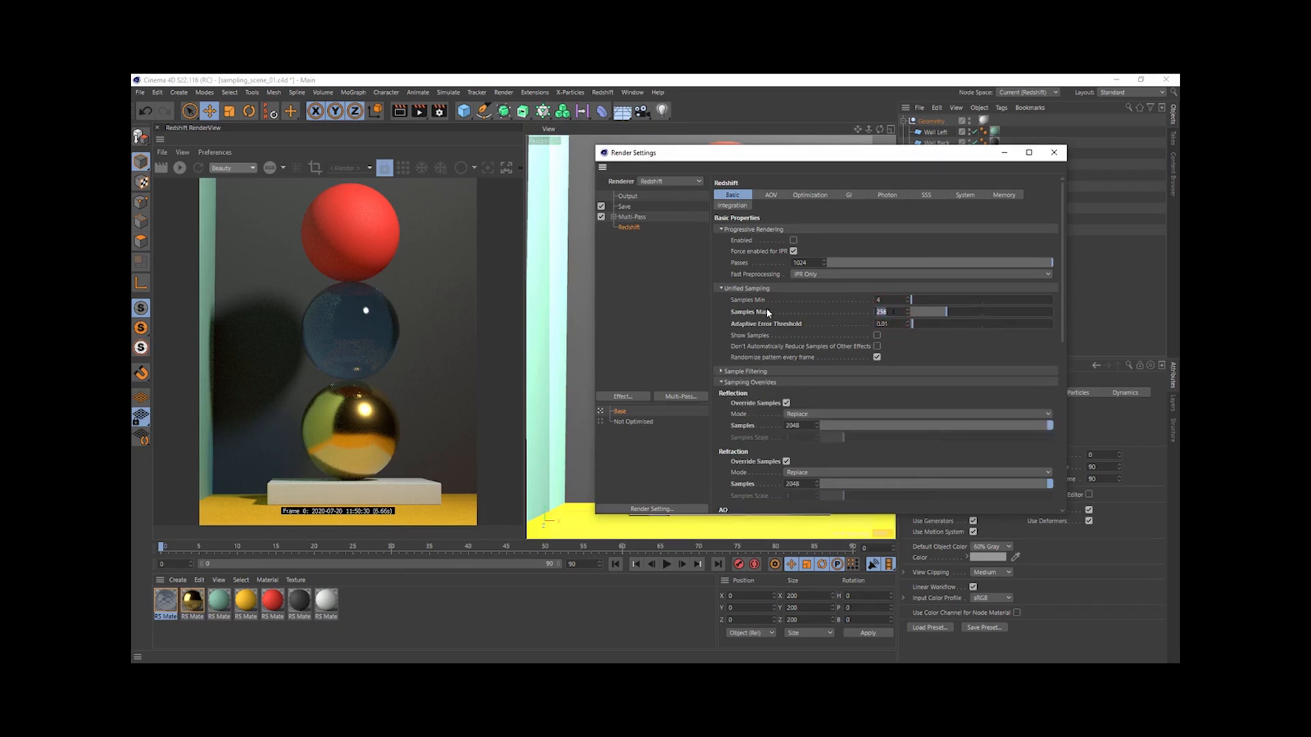
- Review the remaining Sampling Overrides from Reflection to Sub-Surface Multiple Scattering and close the Render Settings
drag(1062, 244, 1060, 325)
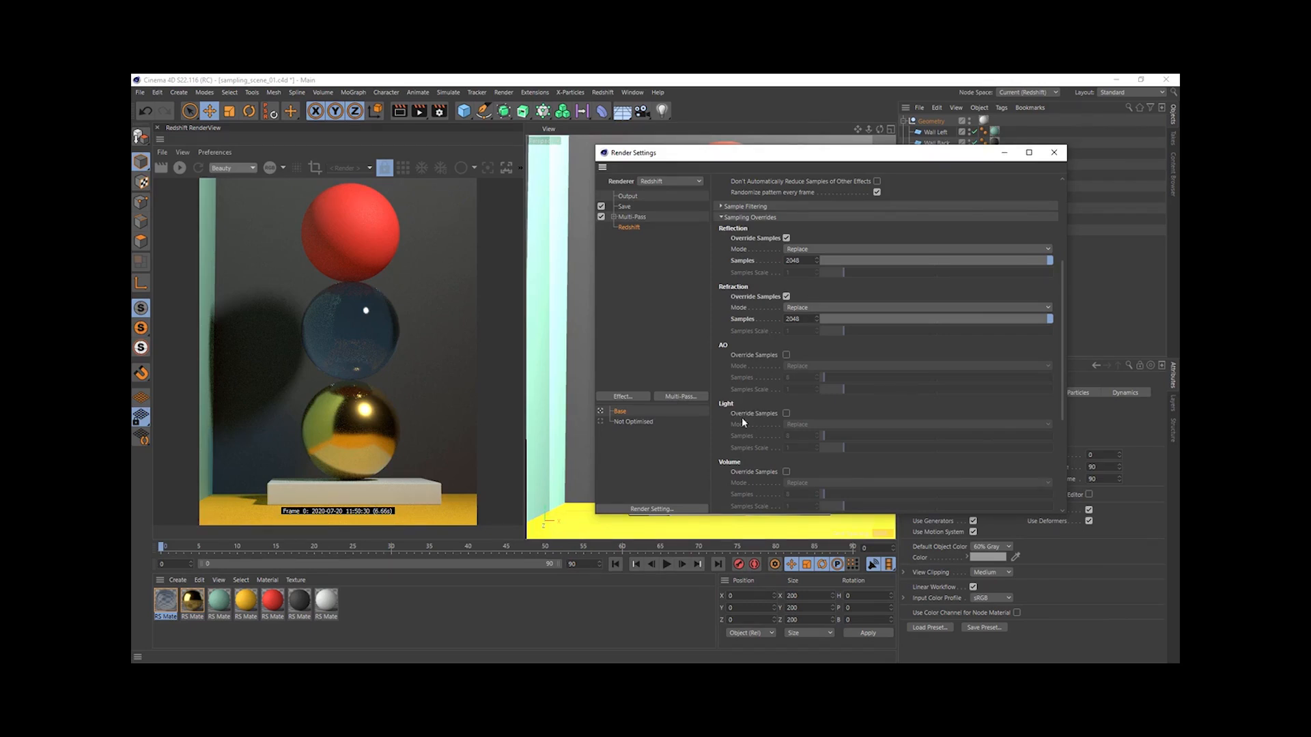
scroll(1063, 301, down, 5)
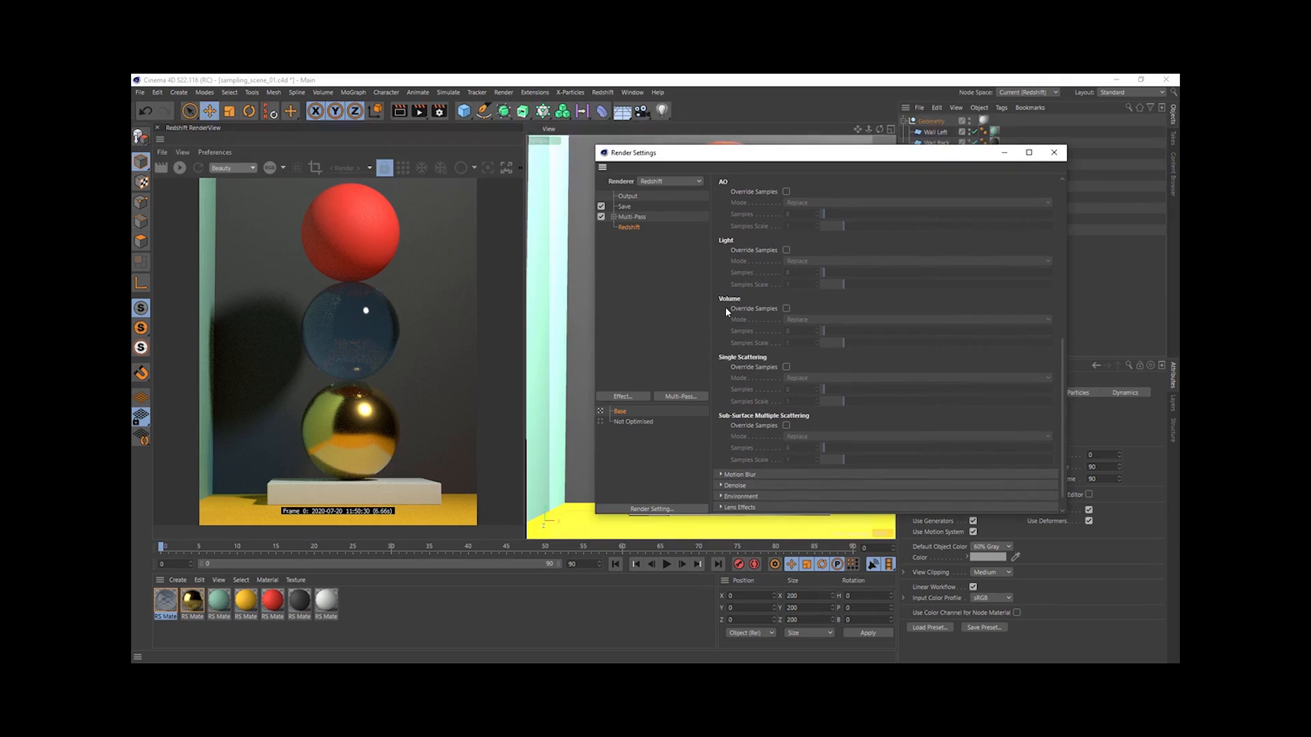
click(1055, 149)
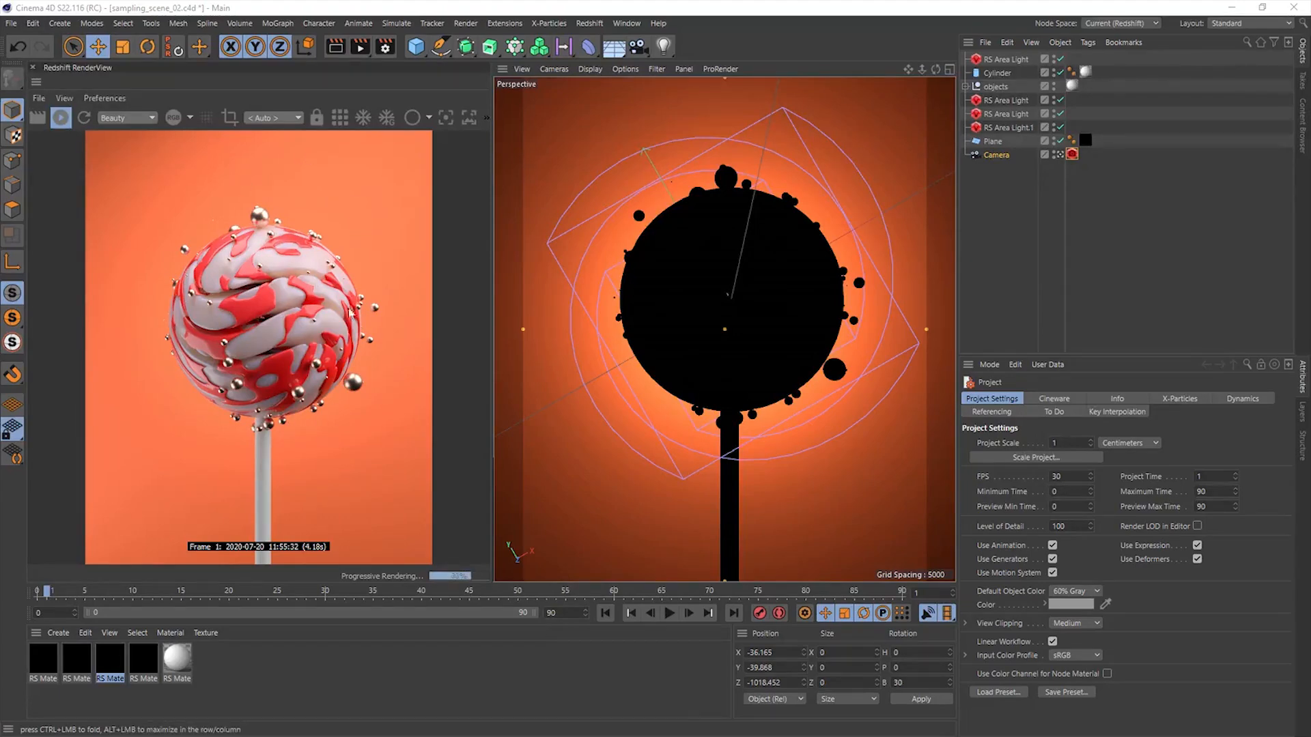
- Check the installed Redshift version in the Redshift renderer preferences and close the Preferences window
click(10, 23)
click(58, 206)
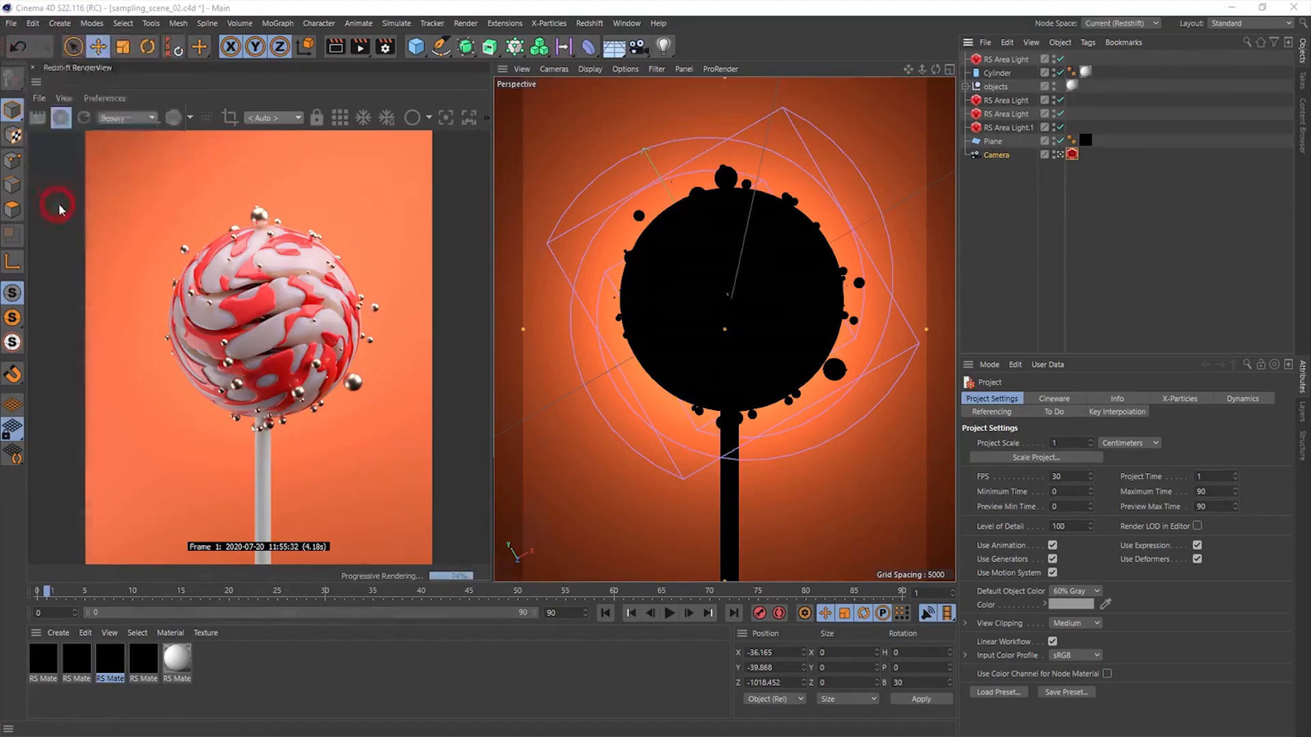
drag(287, 260, 273, 265)
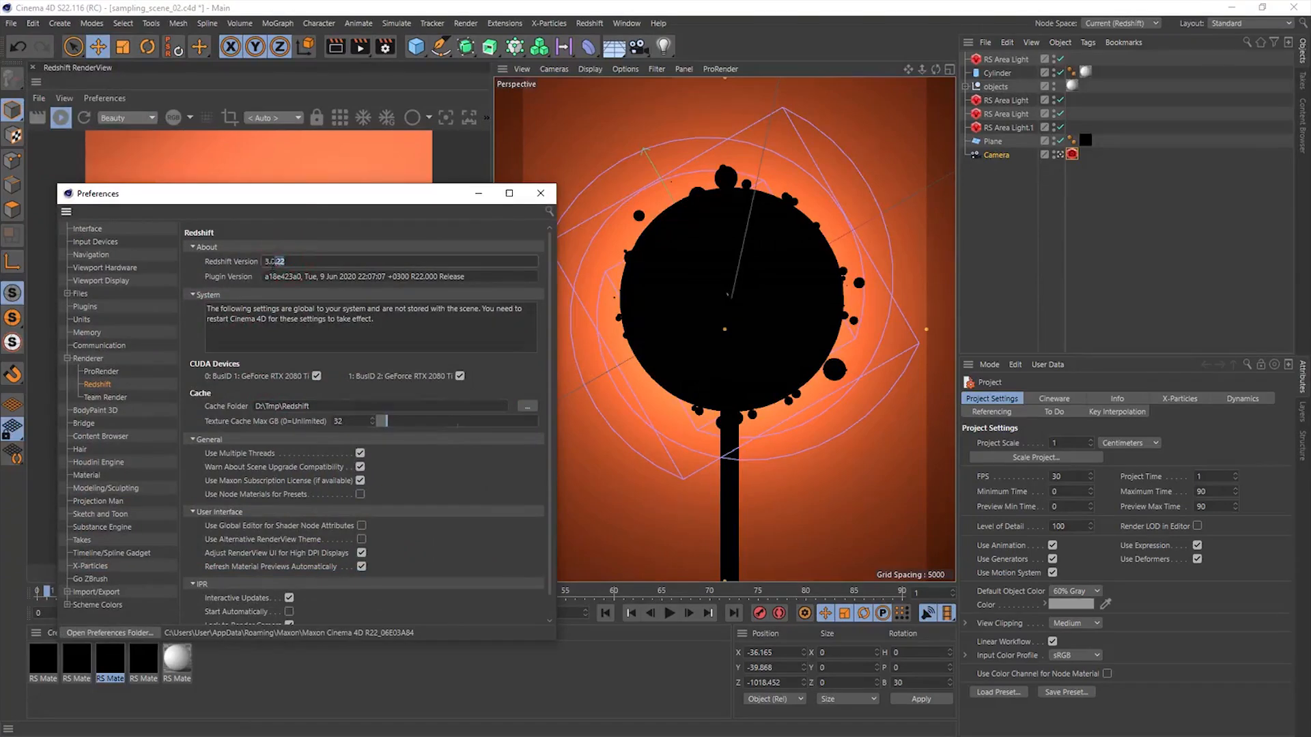
click(541, 194)
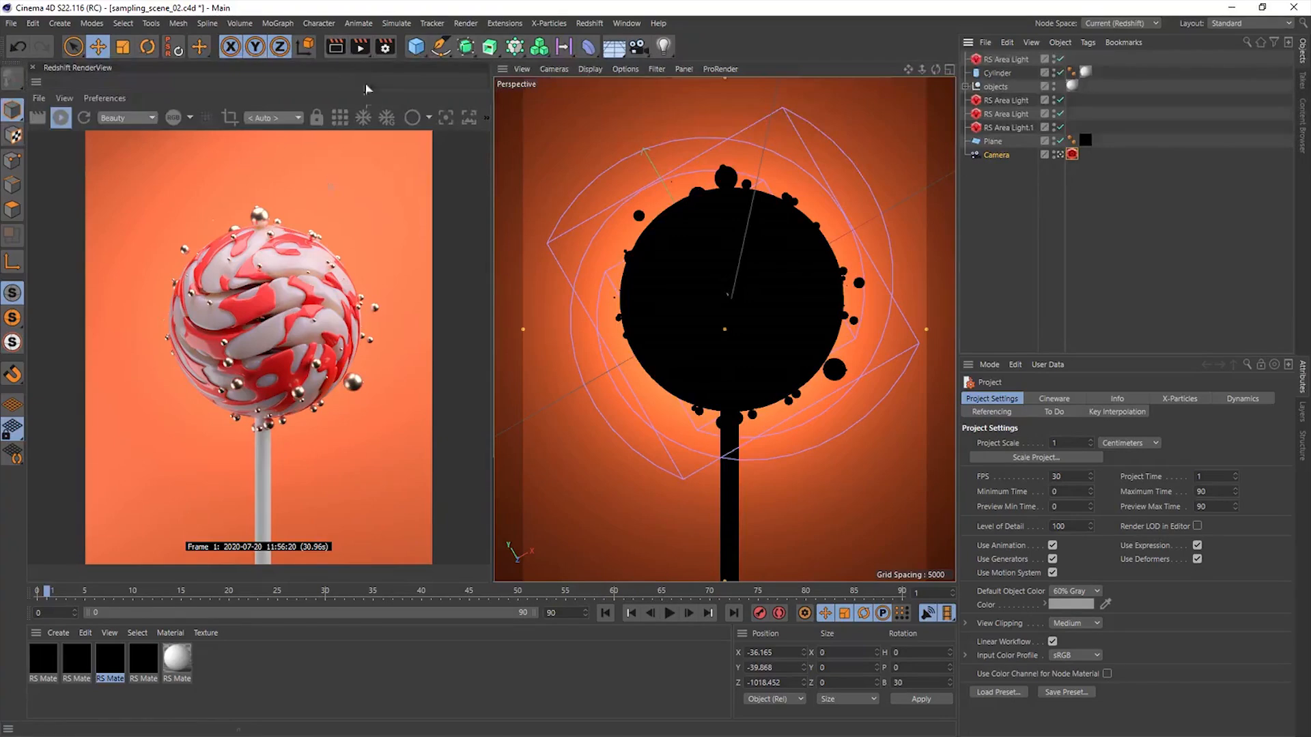
- Render the lollipop scene to the Picture Viewer and bring up the Basic Redshift render settings in an enlarged Render Settings window
click(362, 46)
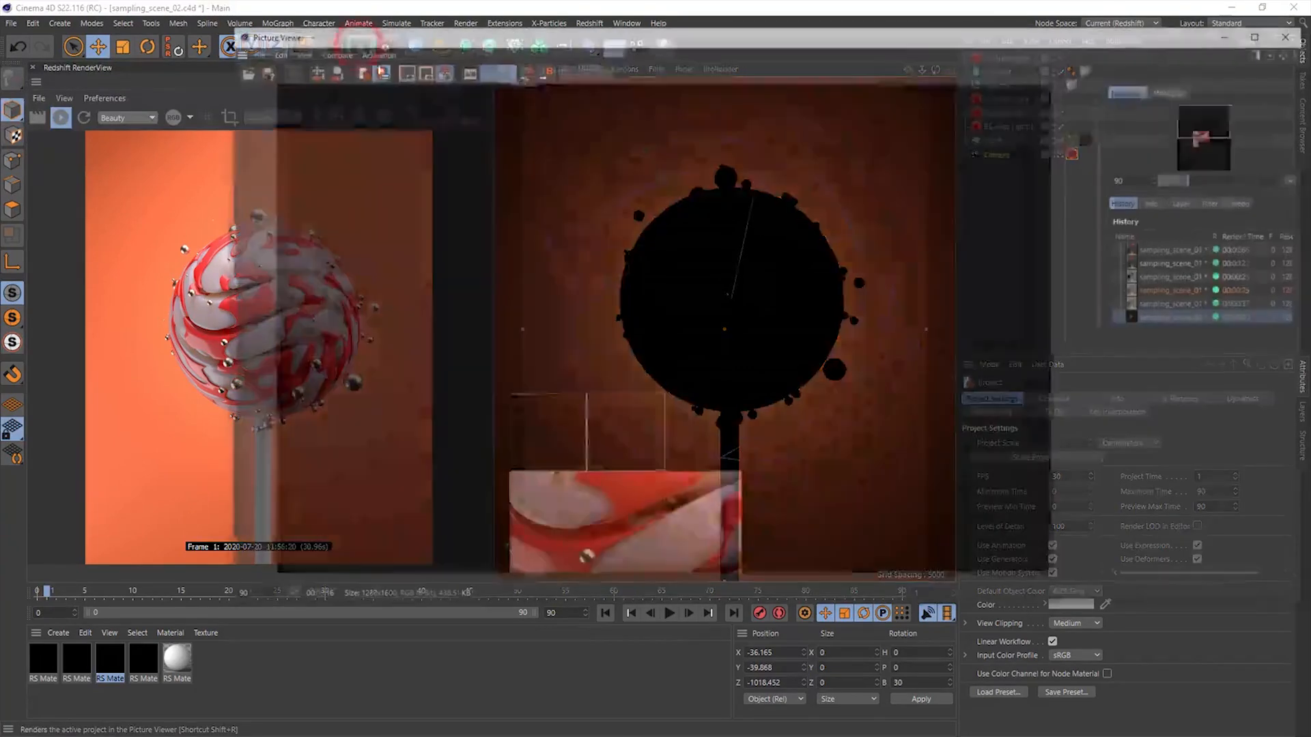
click(380, 46)
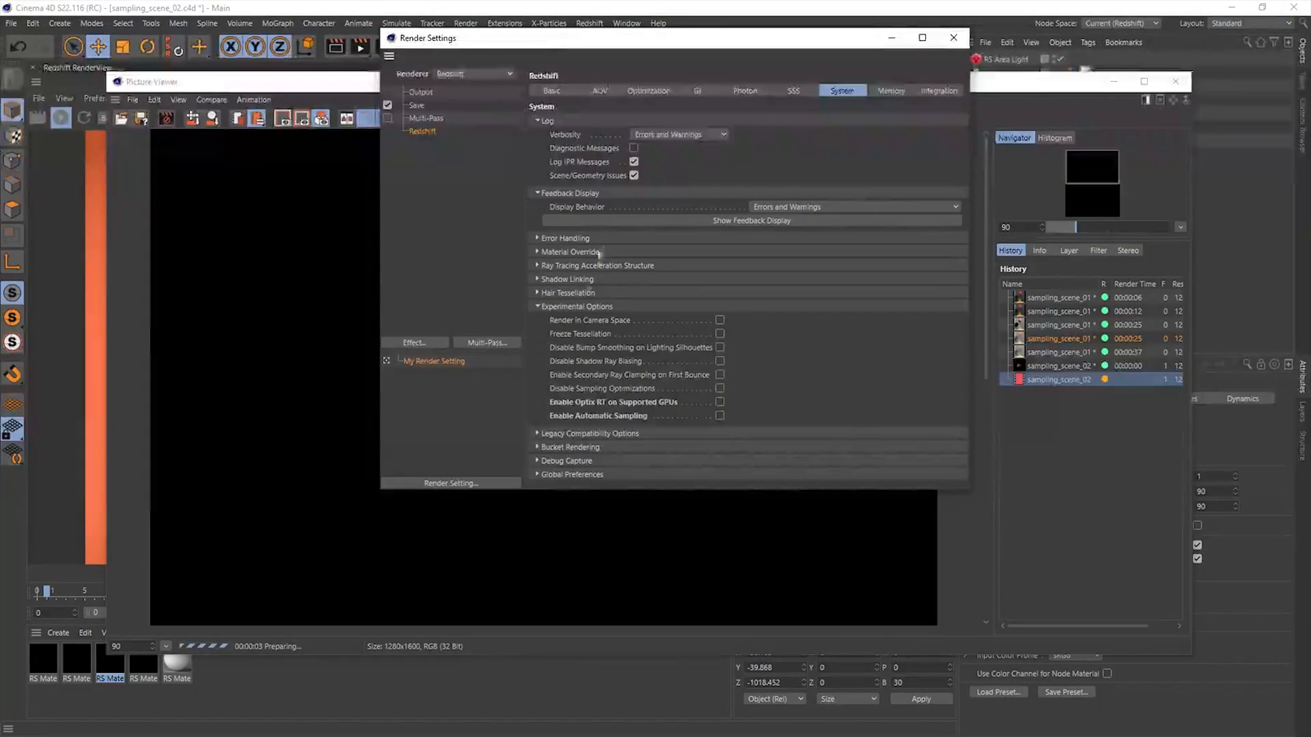
click(582, 307)
click(550, 94)
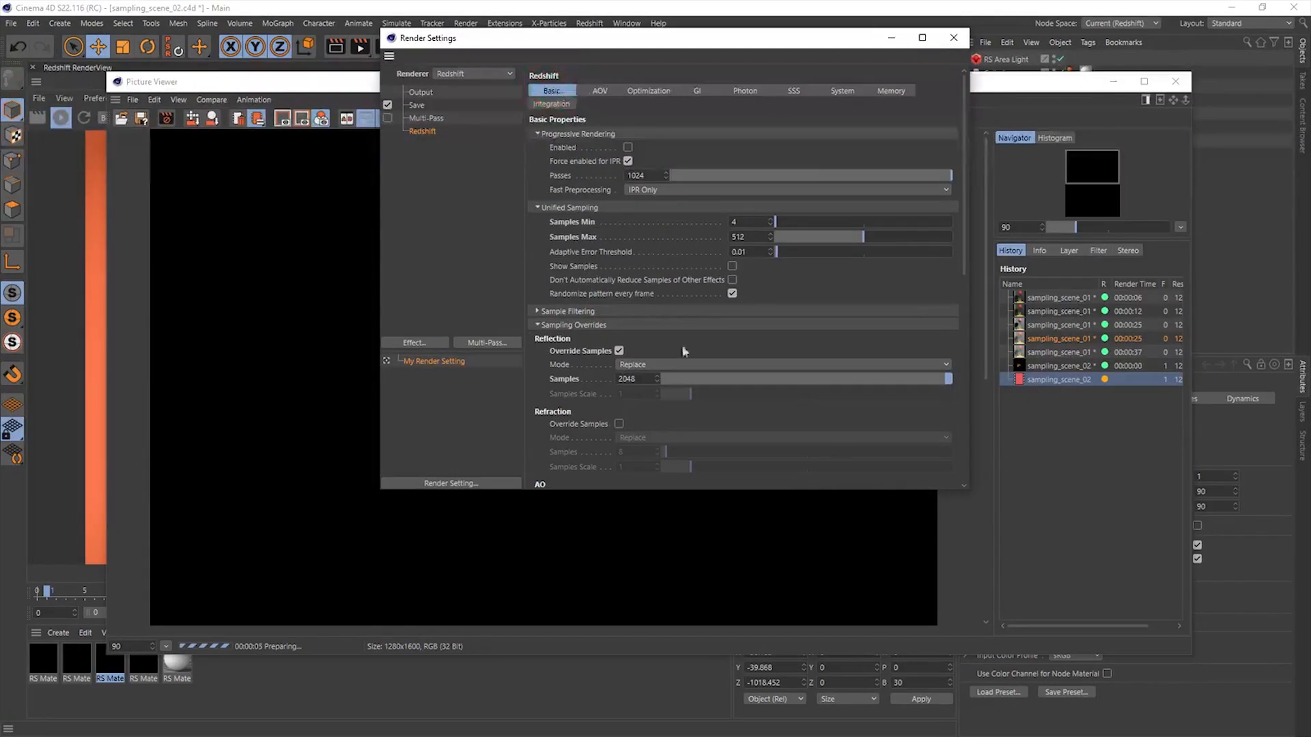
drag(970, 489, 972, 675)
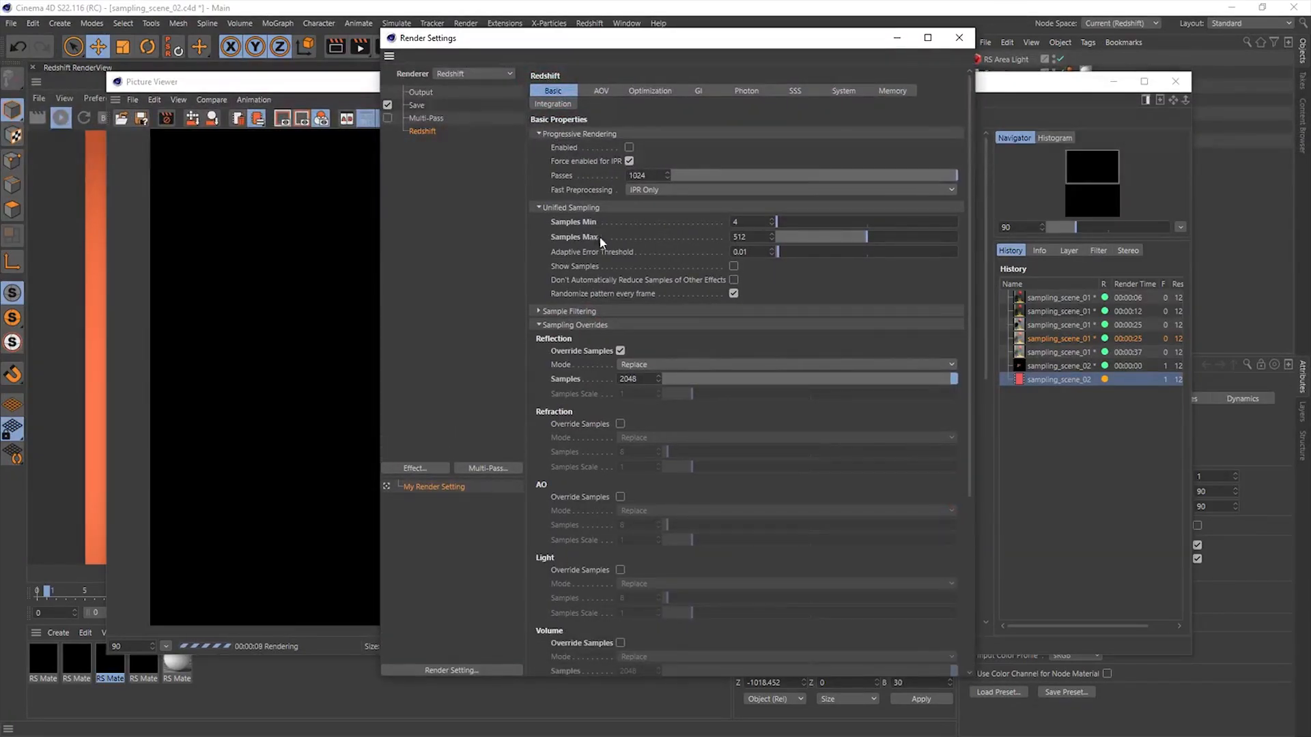
- Review the Unified Sampling values and the Reflection and Sub-Surface Multiple Scattering overrides while the lollipop renders
drag(970, 154, 975, 317)
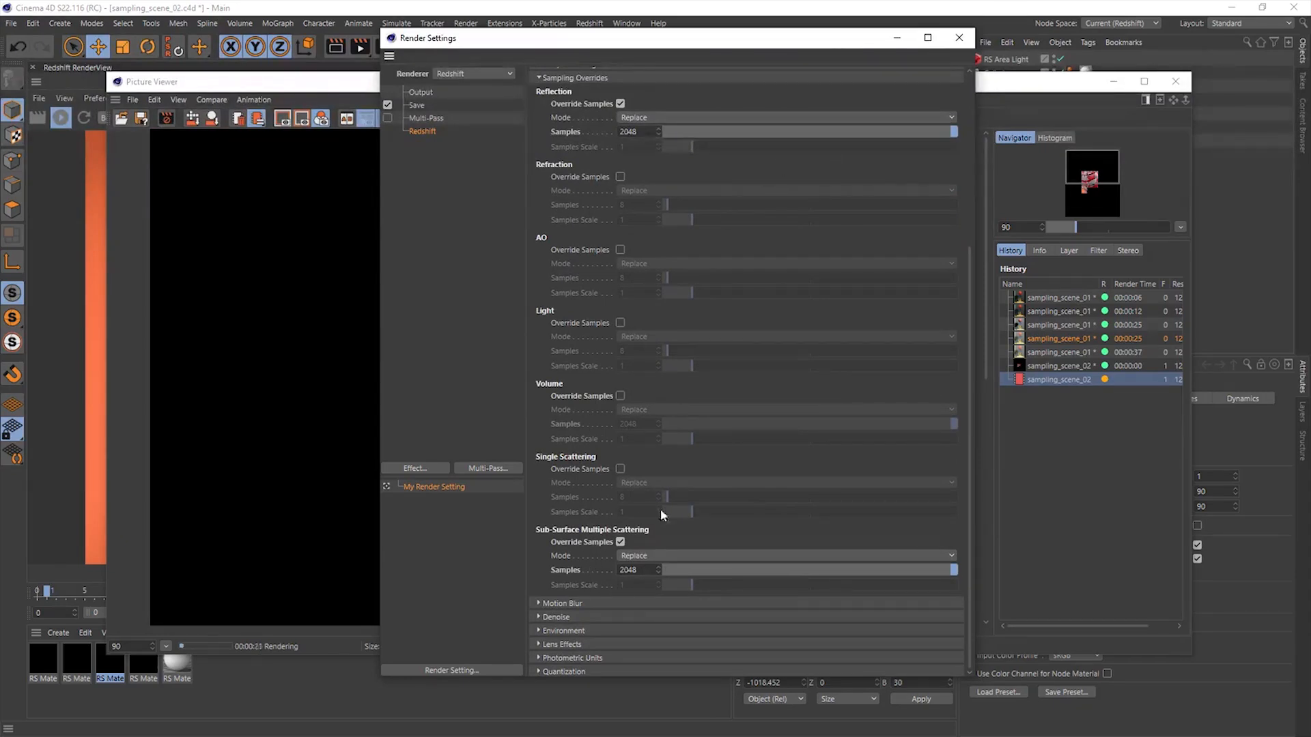
scroll(711, 444, up, 4)
click(586, 325)
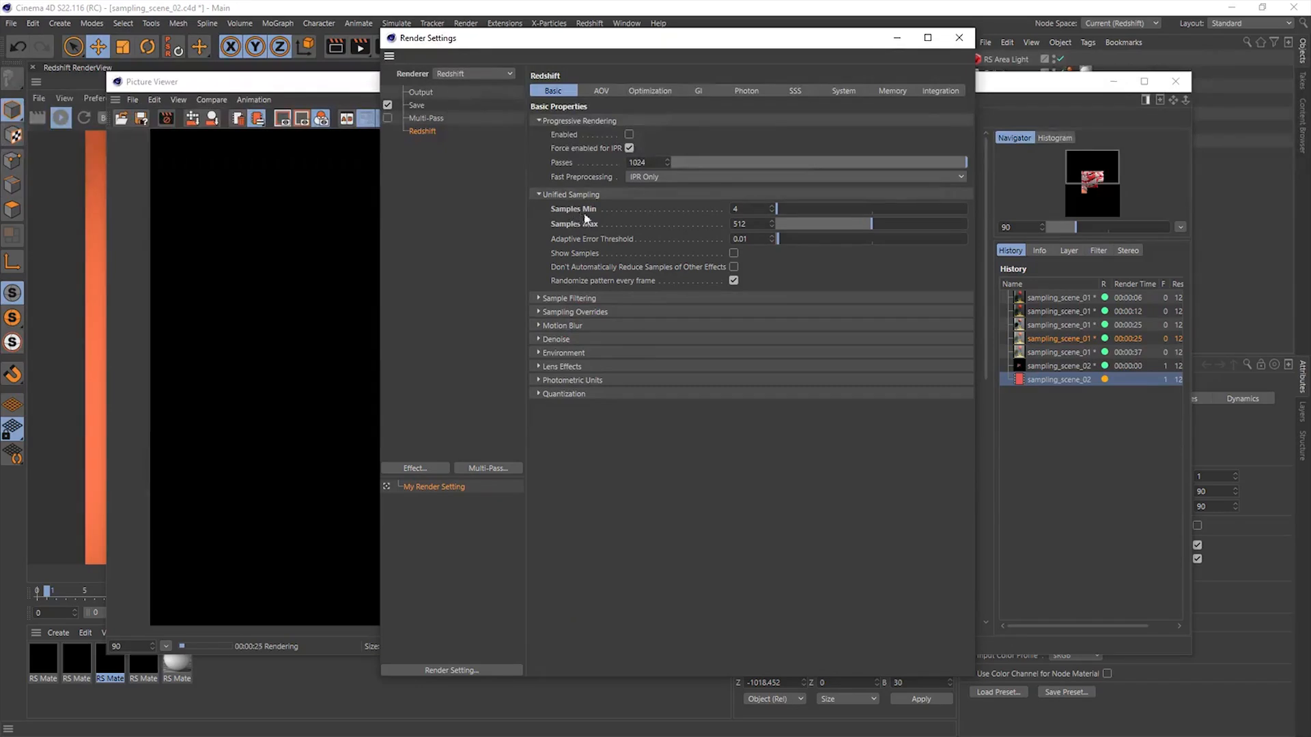
double_click(755, 226)
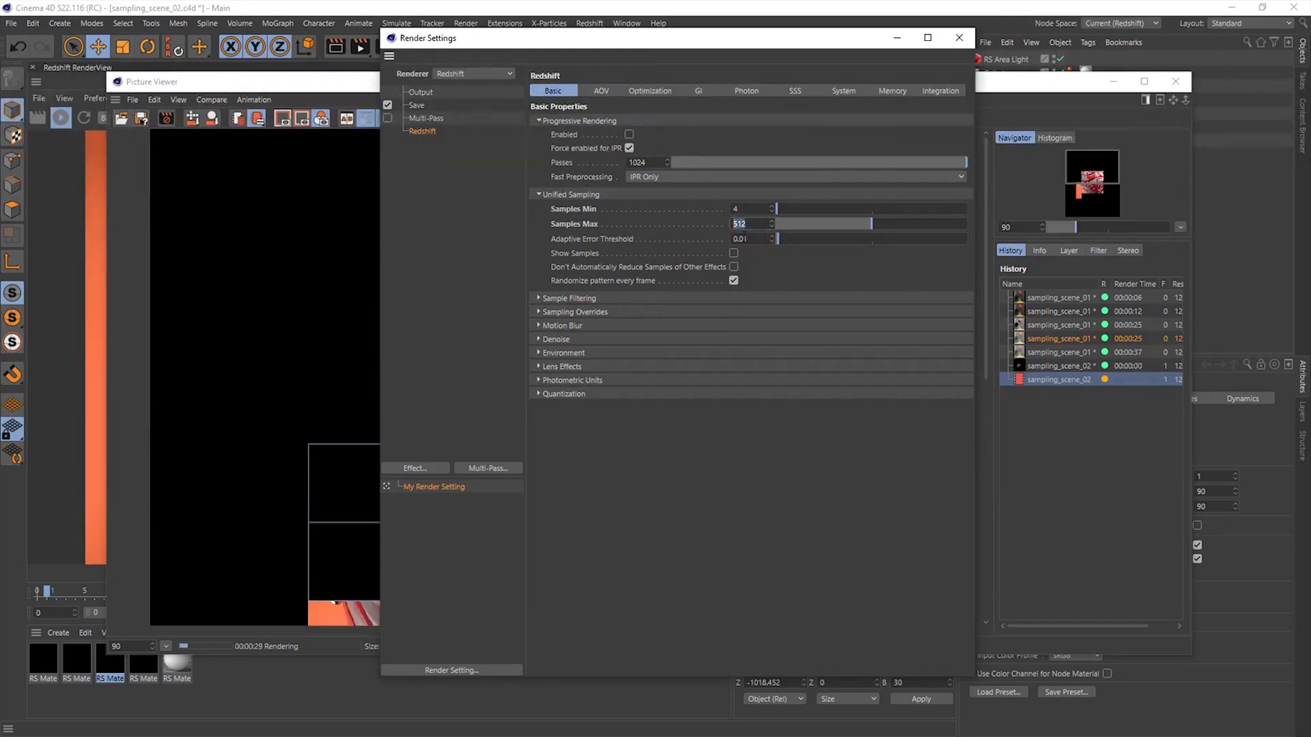
click(606, 312)
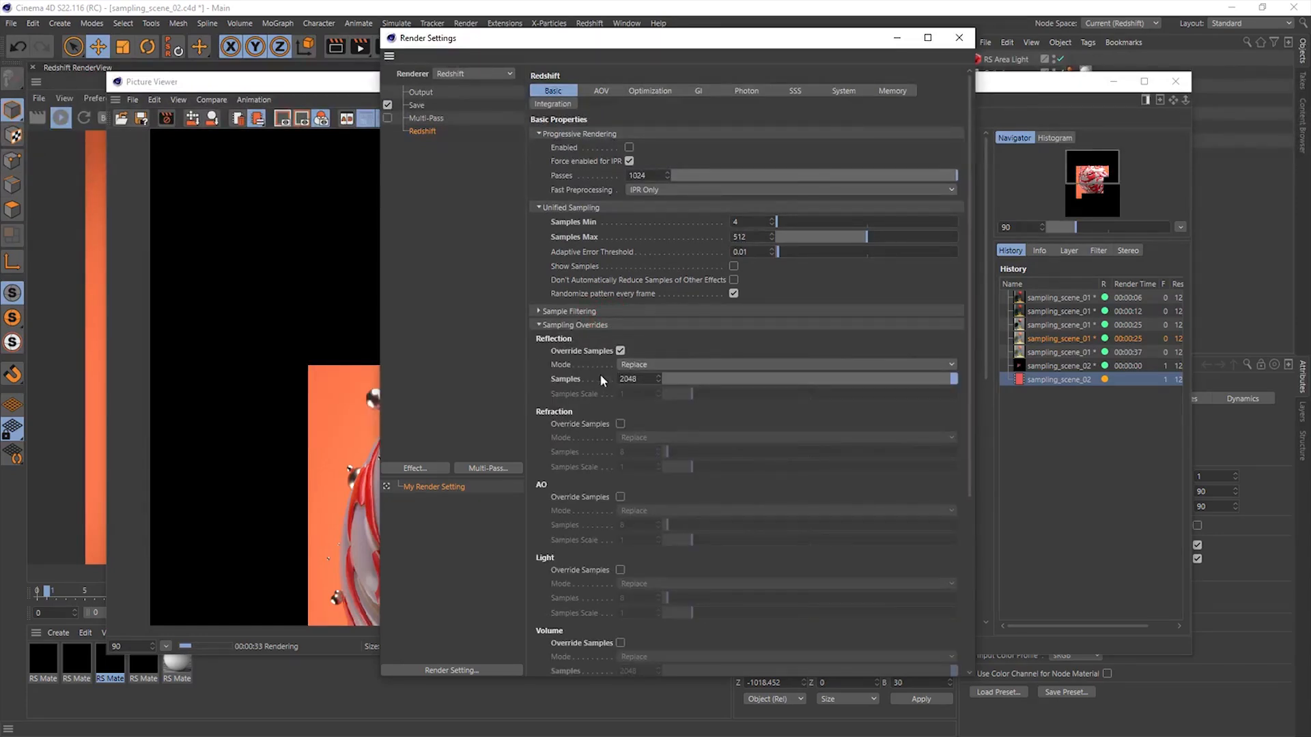
drag(463, 40, 630, 55)
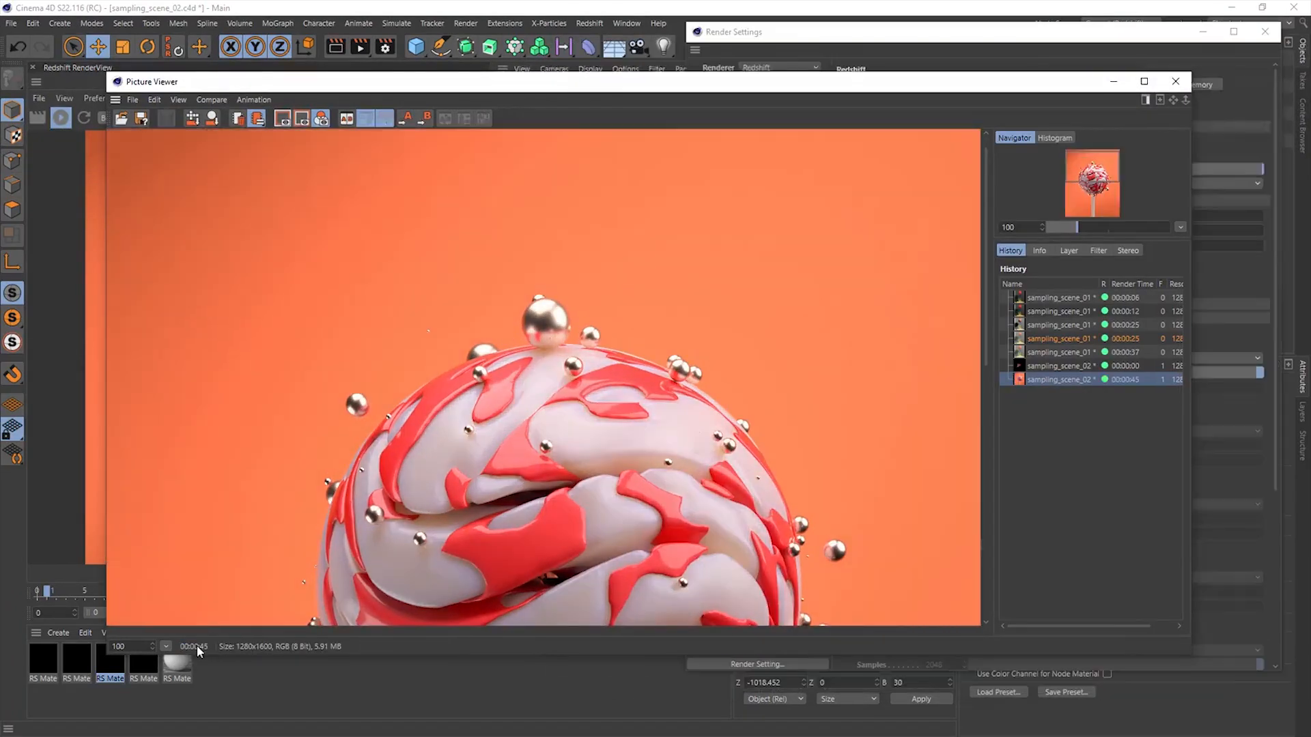
- Enable Optix RT on Supported GPUs in the experimental options and render the lollipop again to the Picture Viewer
click(778, 31)
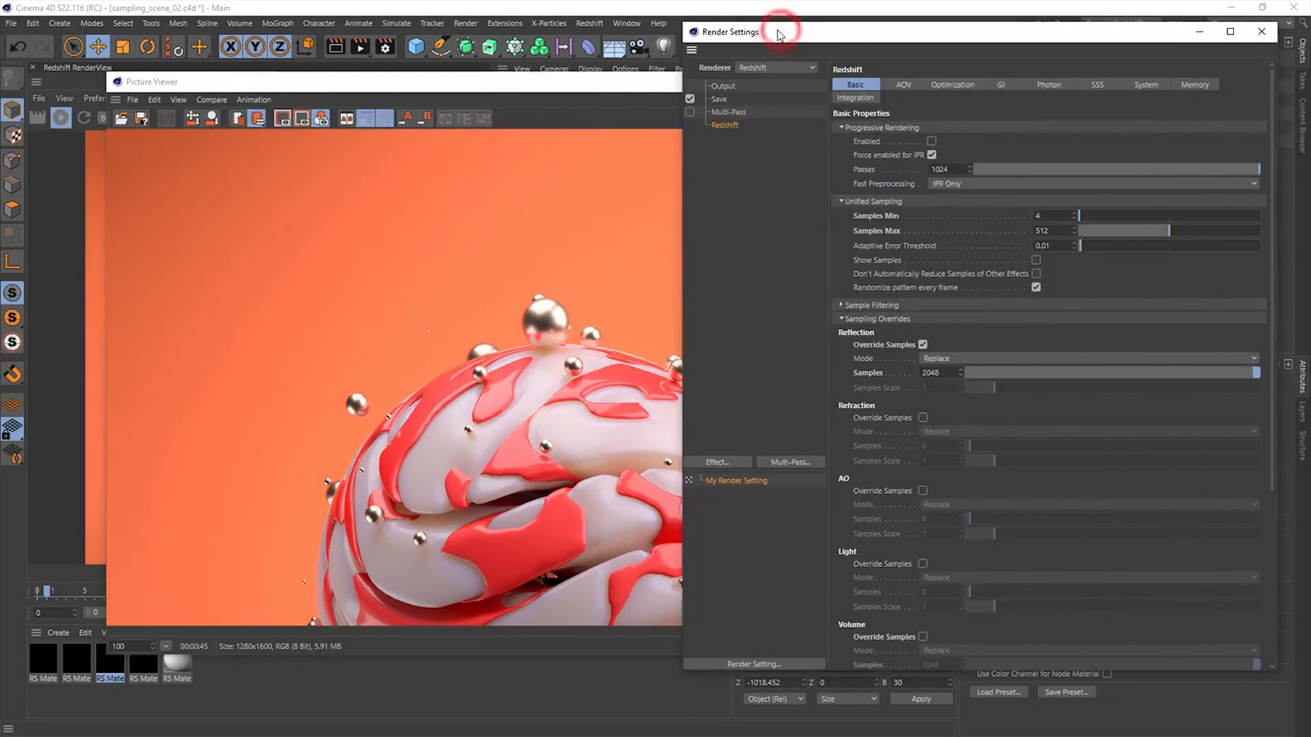
click(1147, 85)
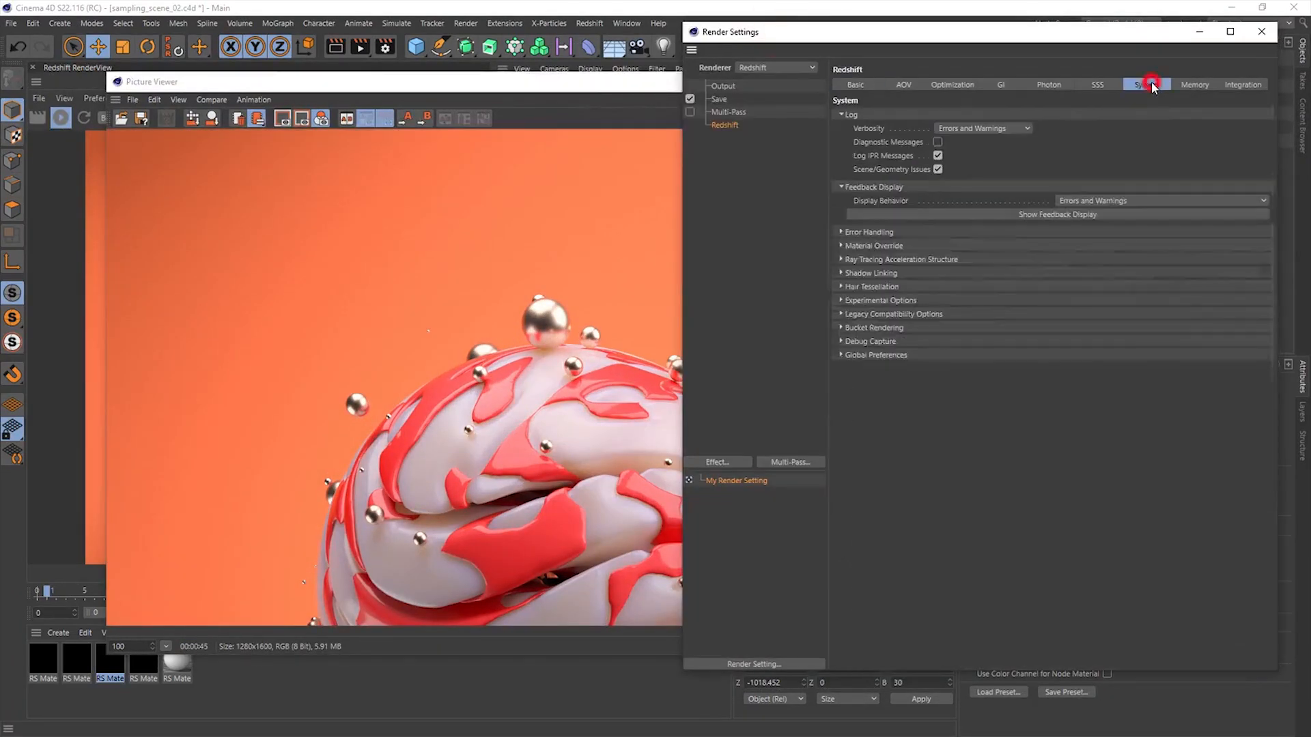
click(927, 328)
click(923, 328)
click(915, 302)
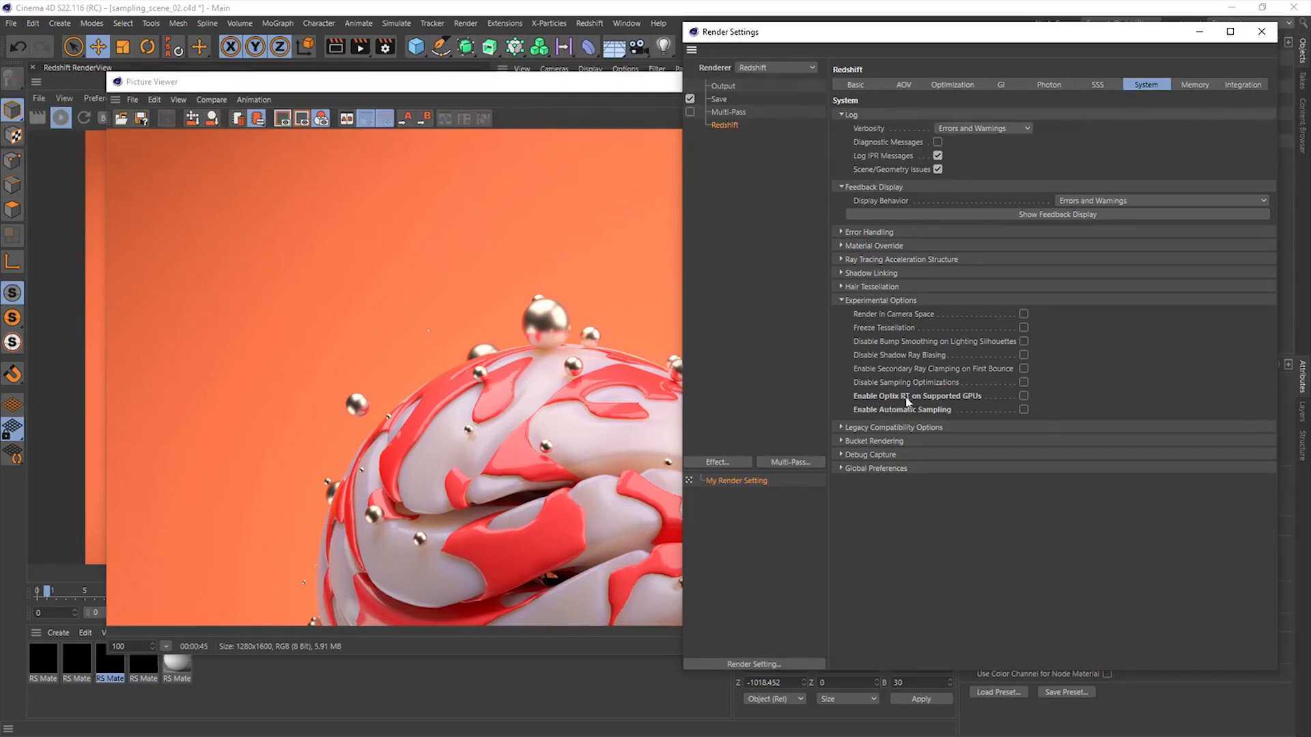
click(1023, 396)
click(362, 48)
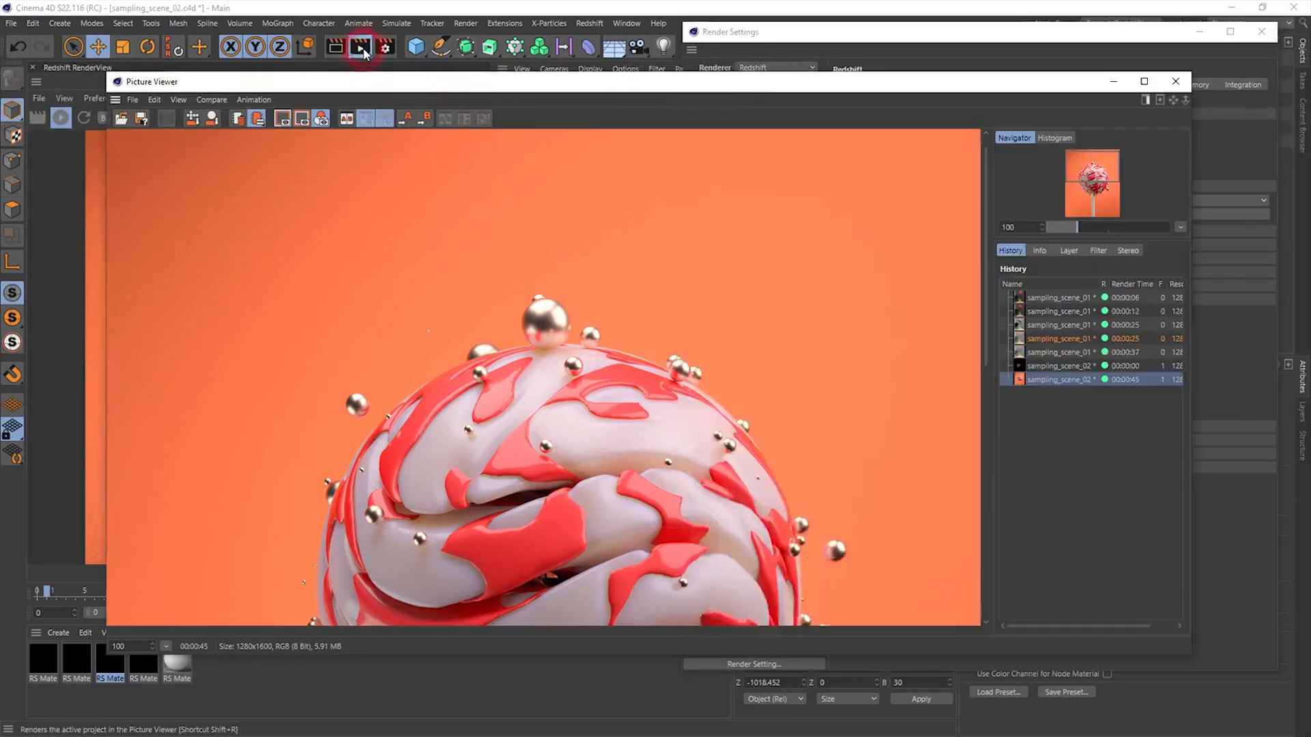
- Compare image quality and render time of the lollipop renders made without and with Optix RT
click(823, 33)
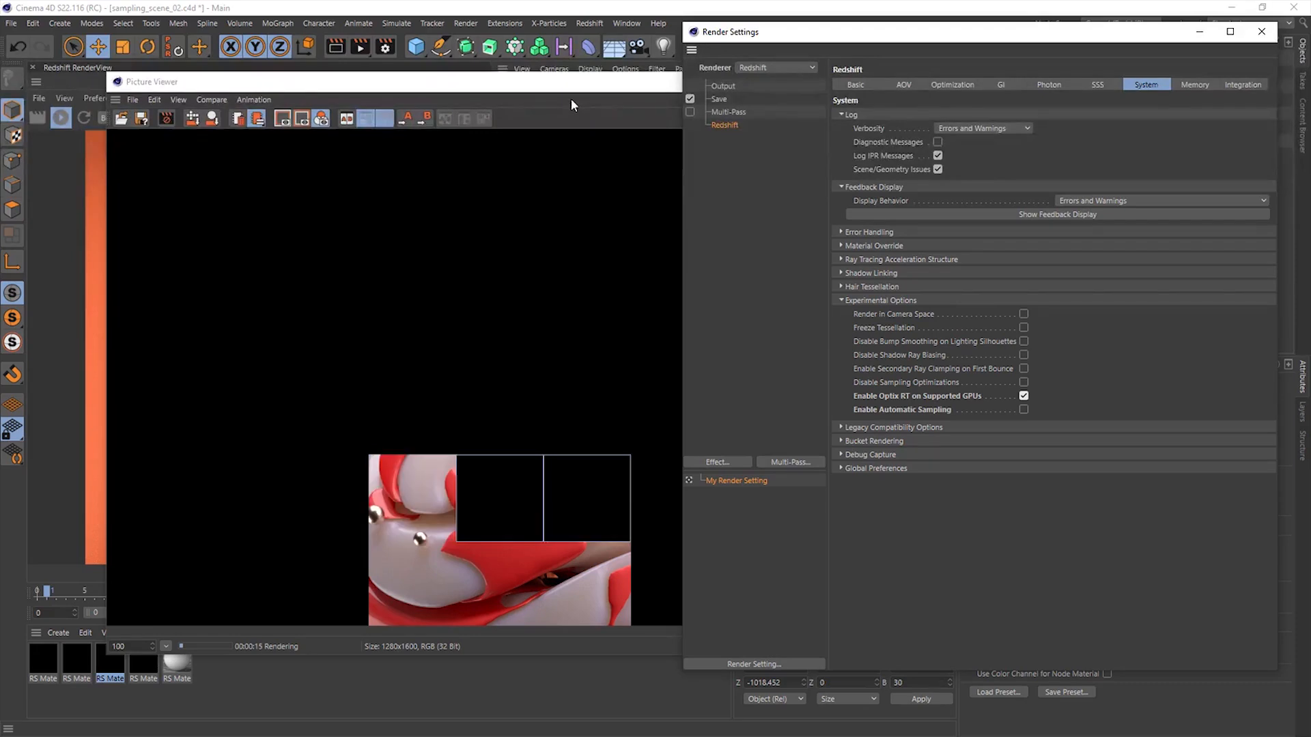
click(570, 103)
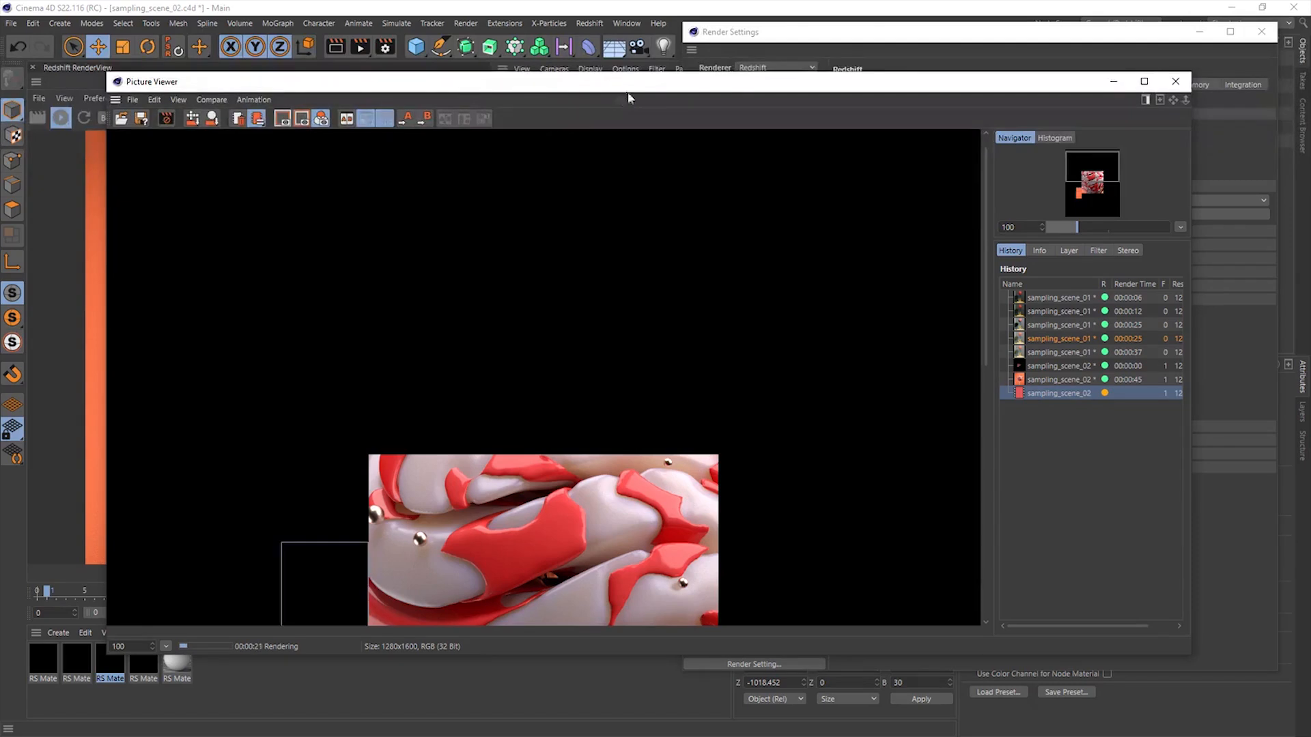
click(961, 47)
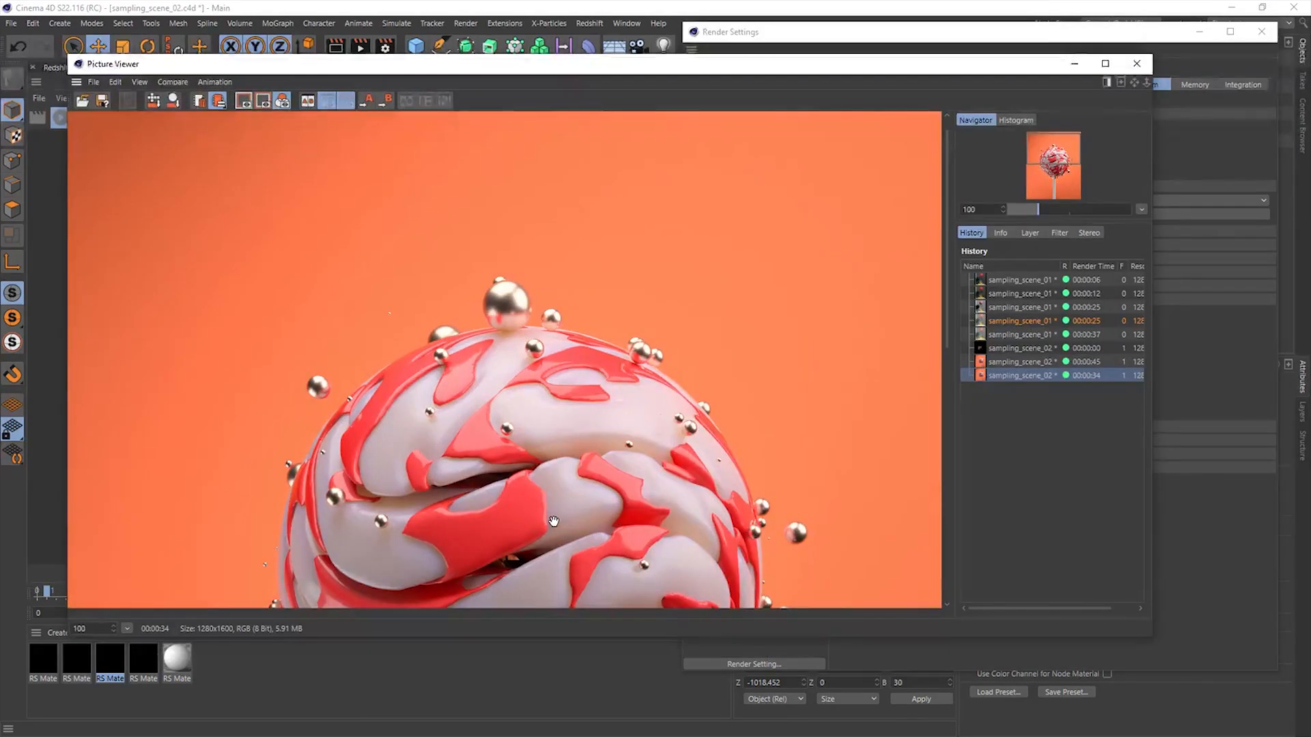
click(1103, 362)
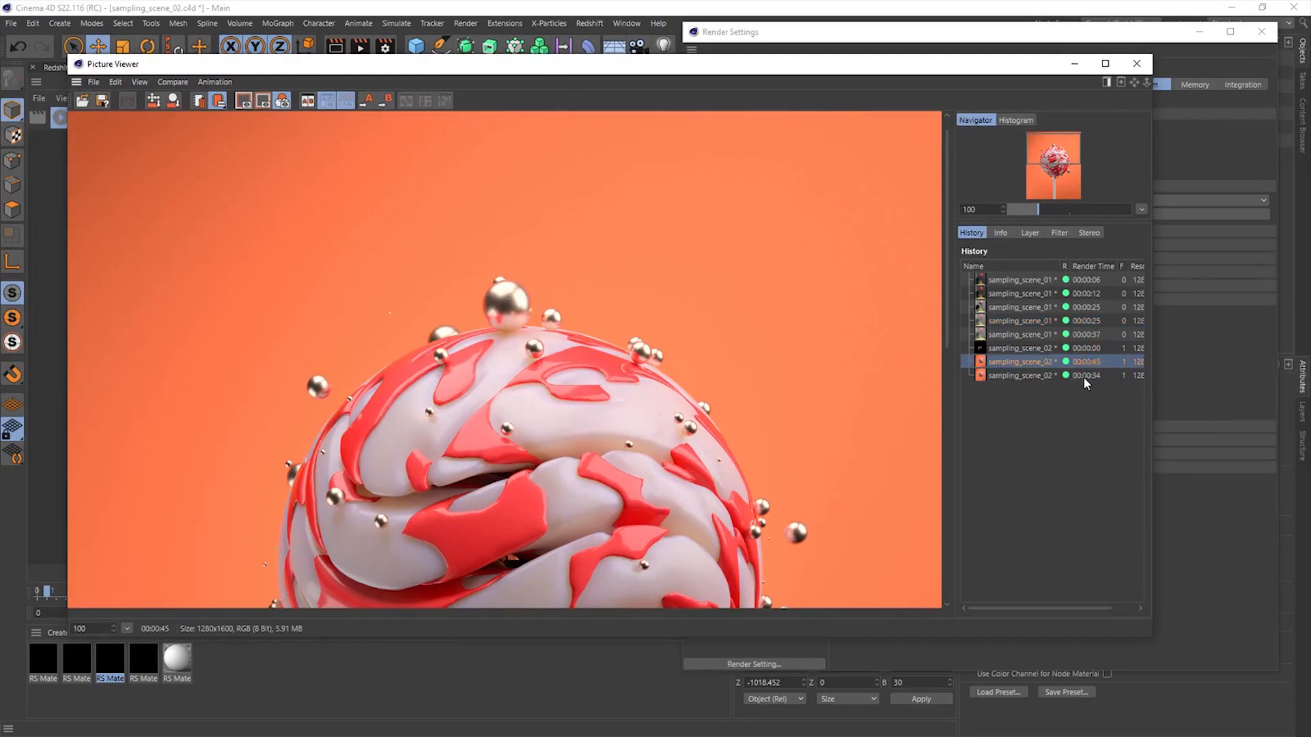
click(1086, 374)
click(1085, 363)
click(1078, 376)
drag(668, 522, 730, 307)
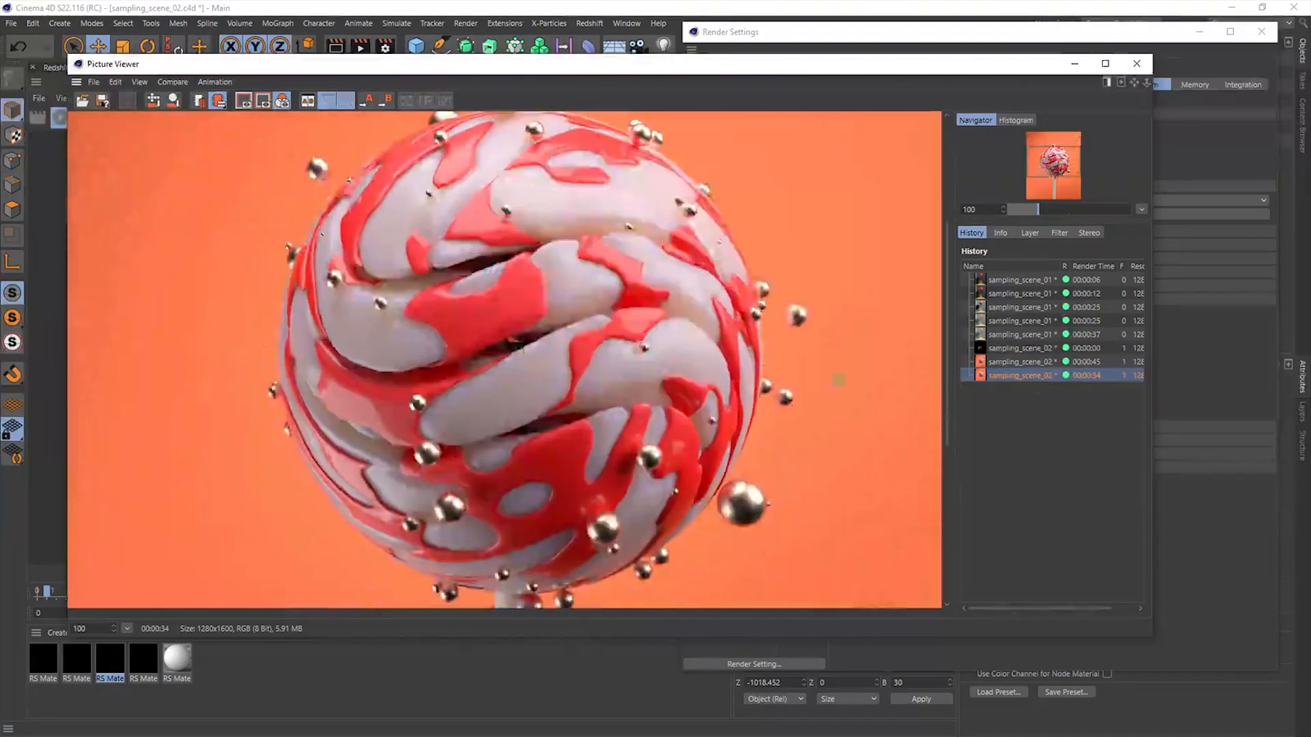
click(1038, 363)
click(1032, 376)
click(1031, 363)
click(1028, 376)
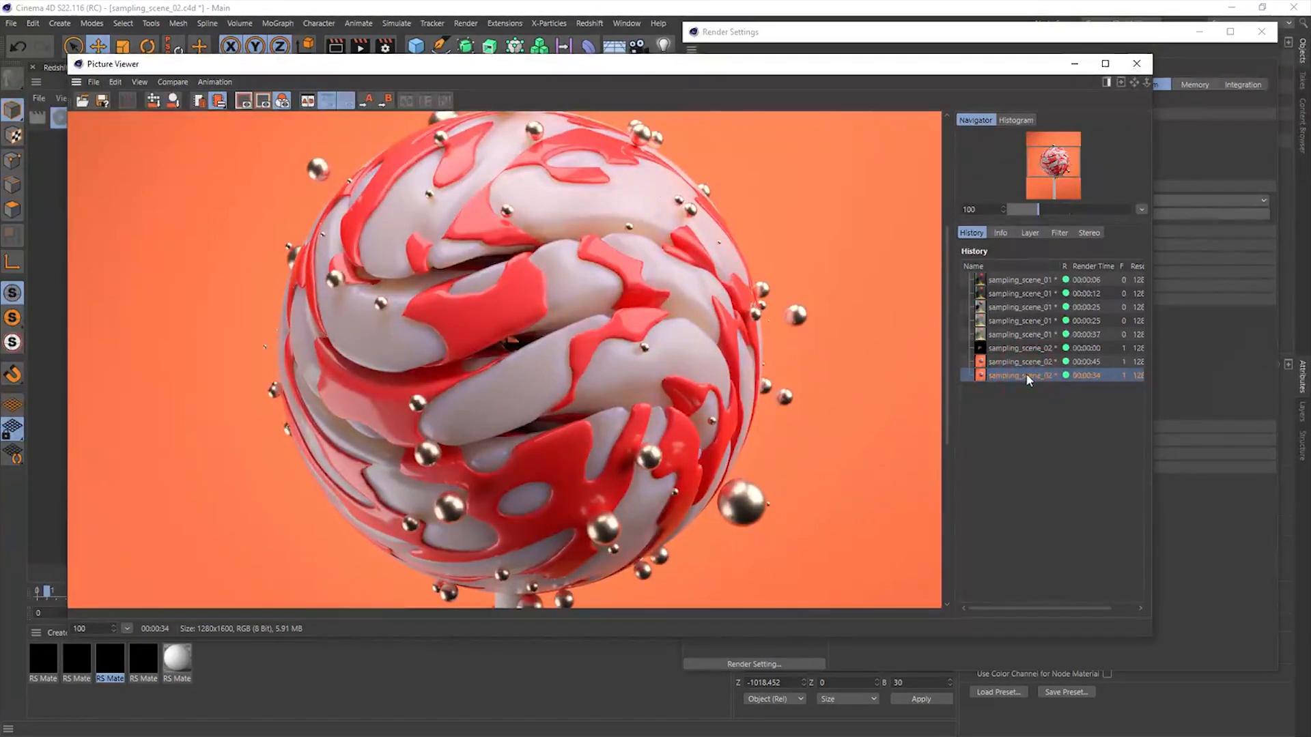
- Enable Automatic Sampling, check the Adaptive Error Threshold in the Basic settings and render the lollipop again to the Picture Viewer
click(1158, 327)
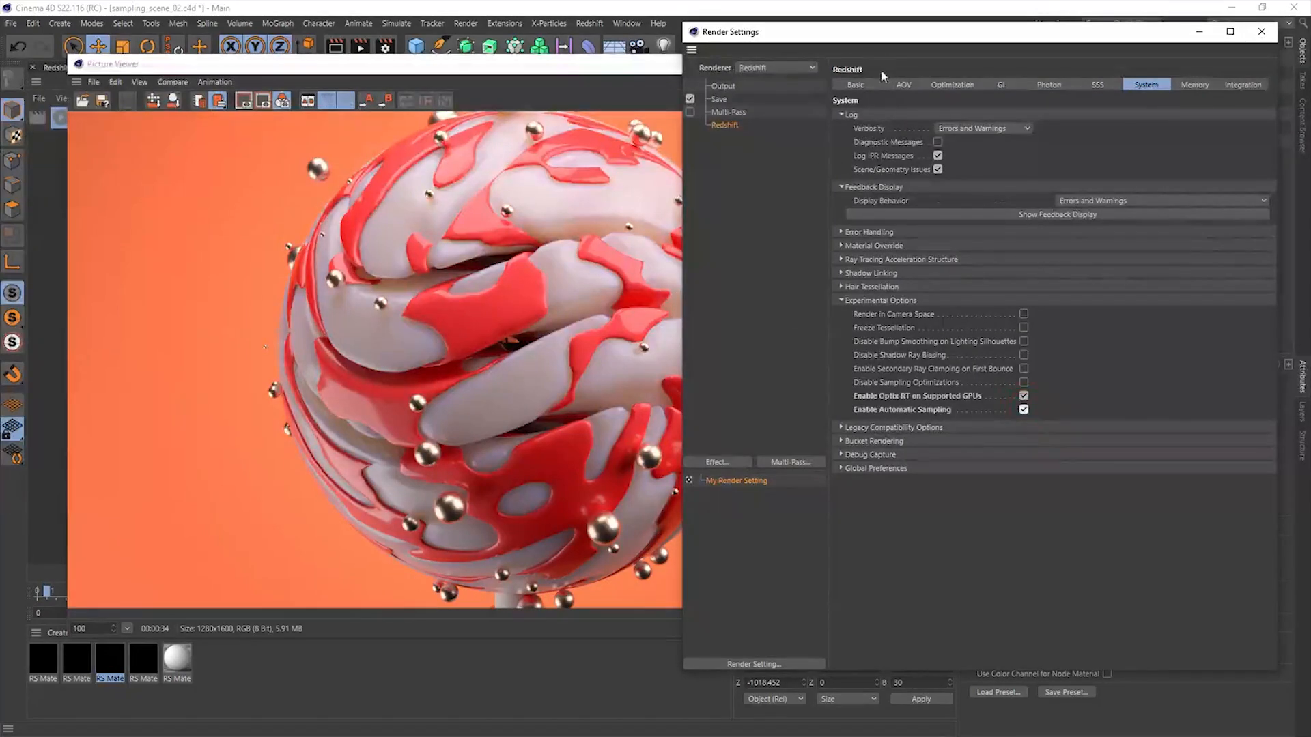
click(856, 84)
click(877, 319)
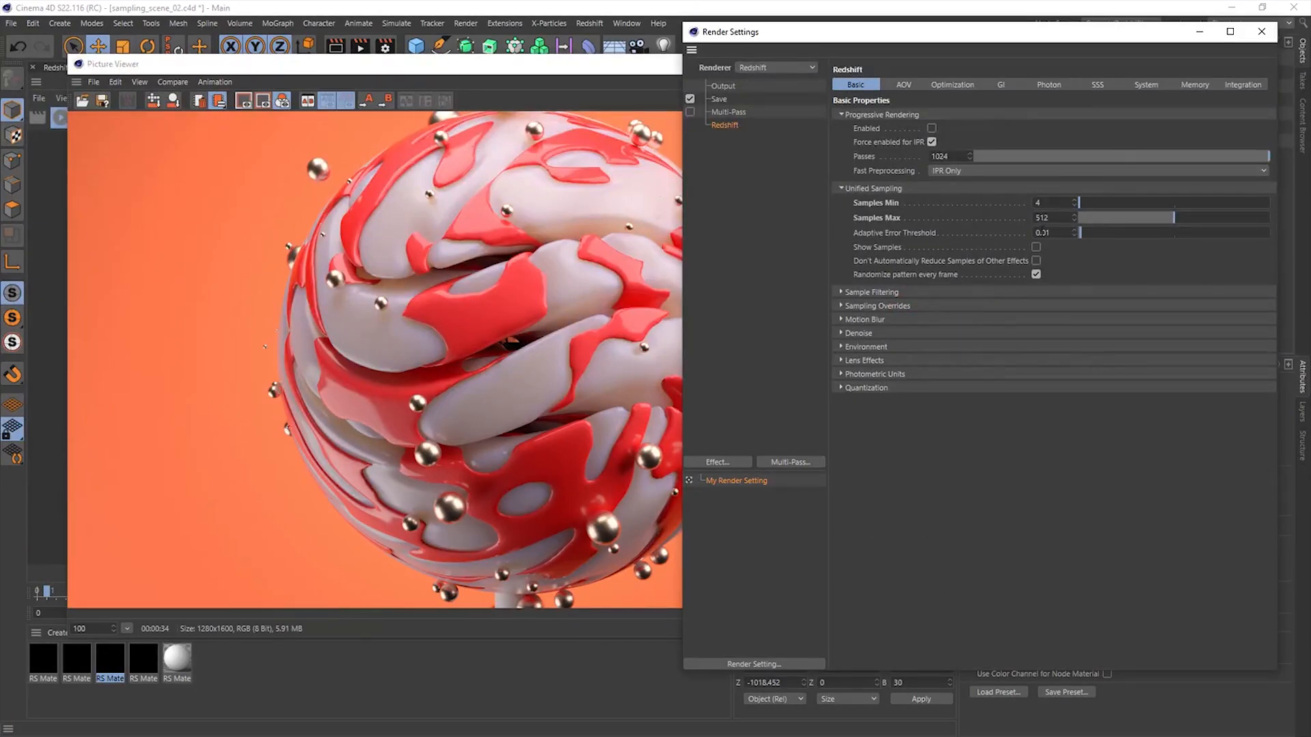
drag(1046, 233, 1056, 233)
click(887, 189)
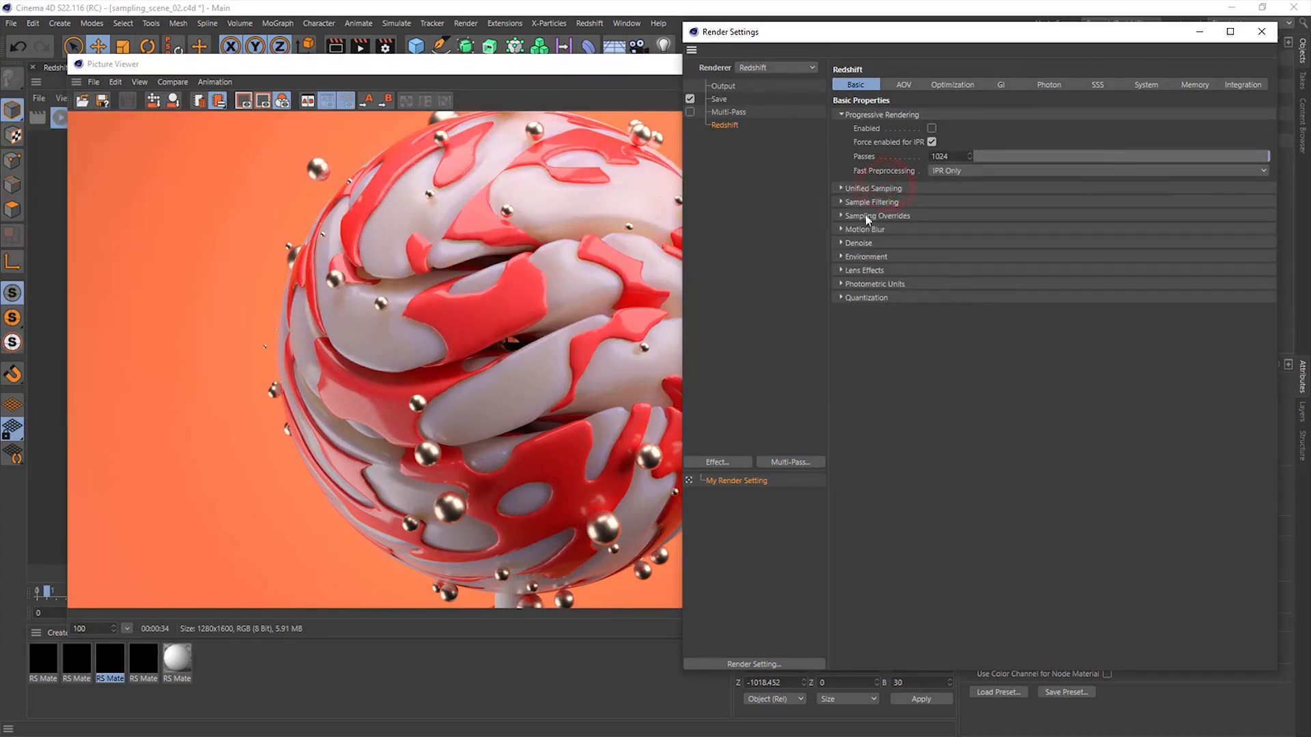
click(360, 48)
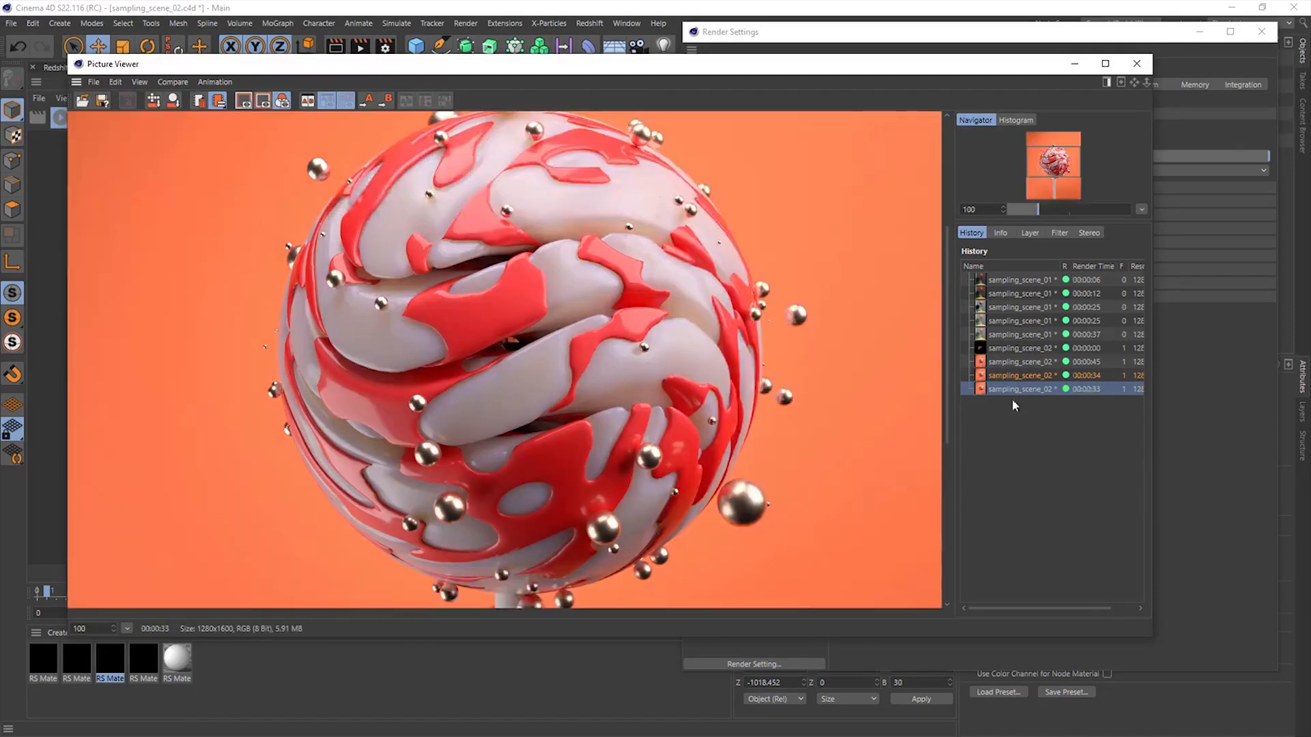
- Compare the automatic-sampling render with the first full lollipop render, examining the candy surface at up to 225% zoom
click(1081, 363)
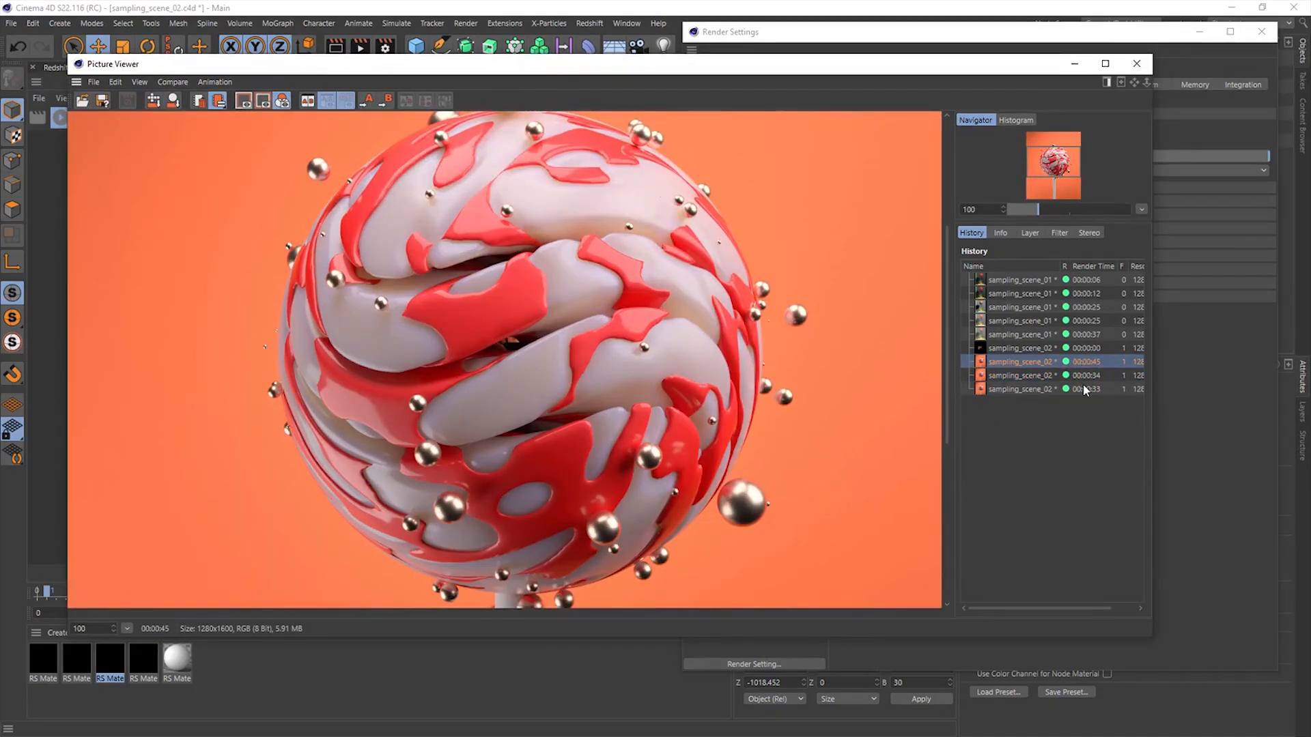
click(1085, 389)
scroll(339, 207, up, 5)
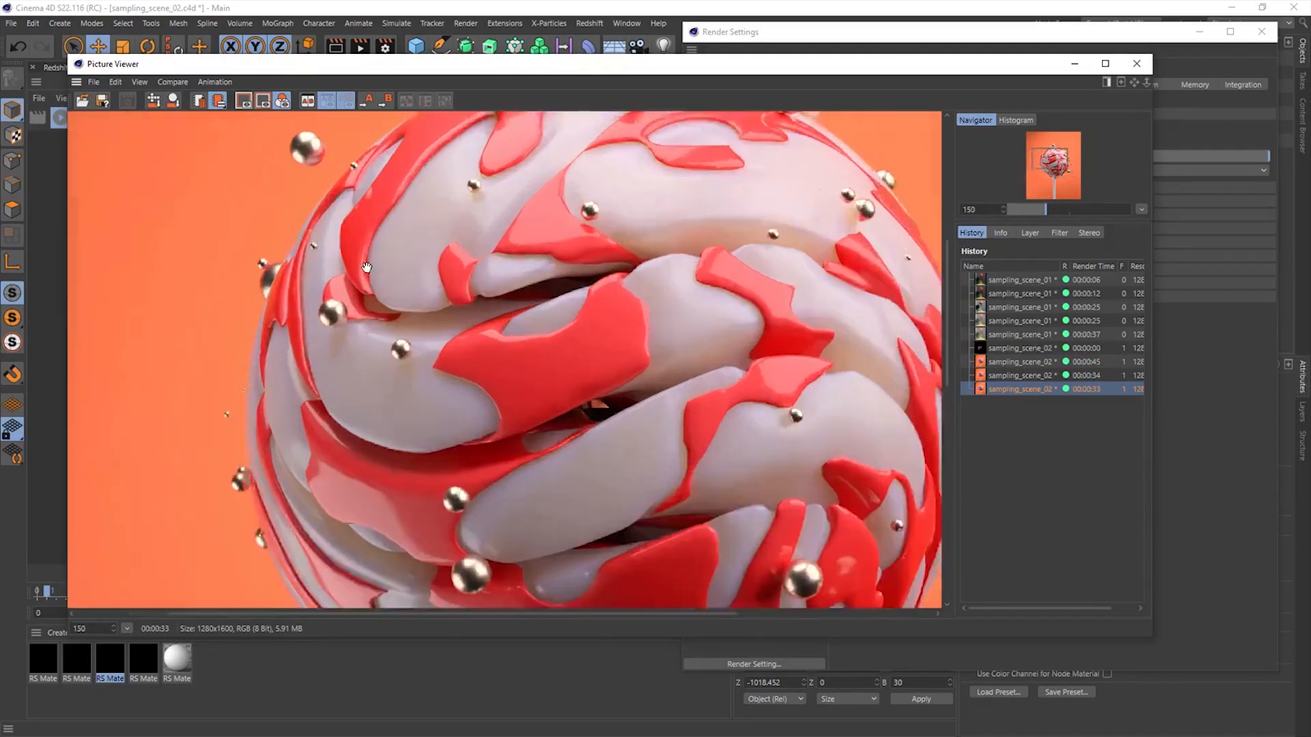
click(1019, 363)
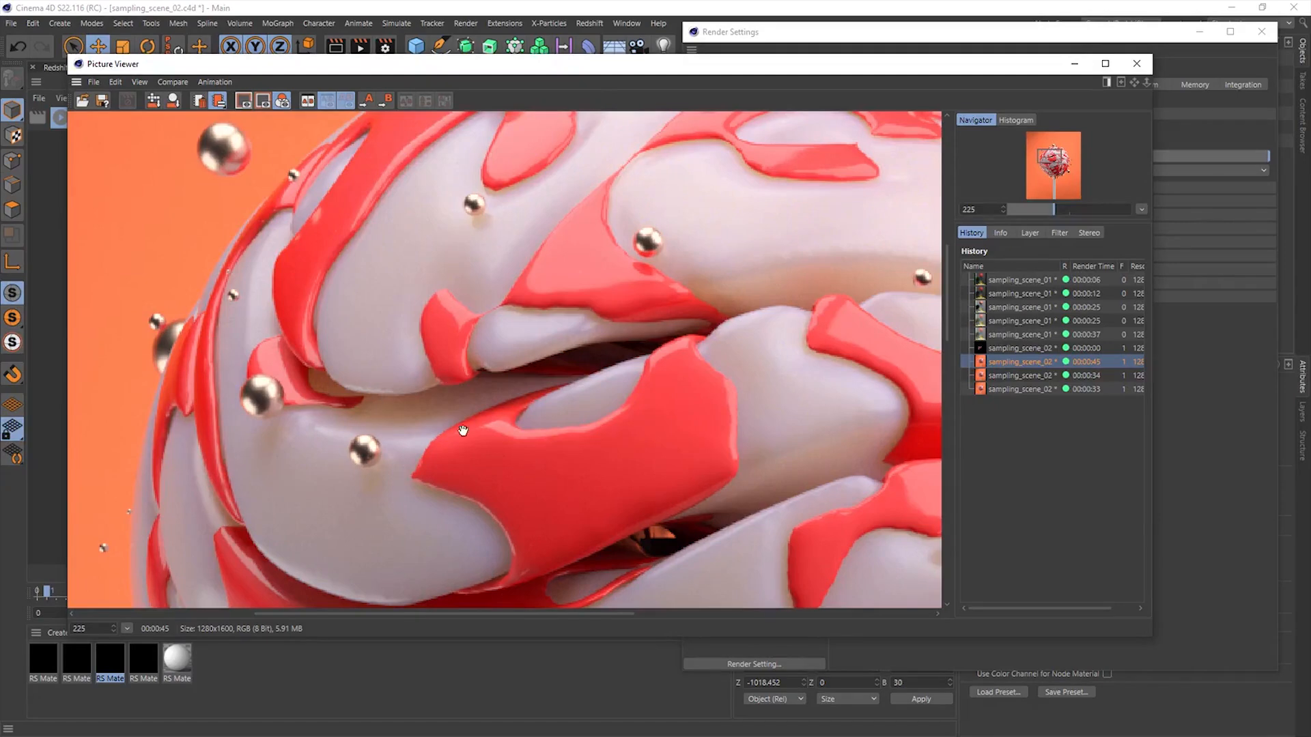
drag(773, 475, 706, 333)
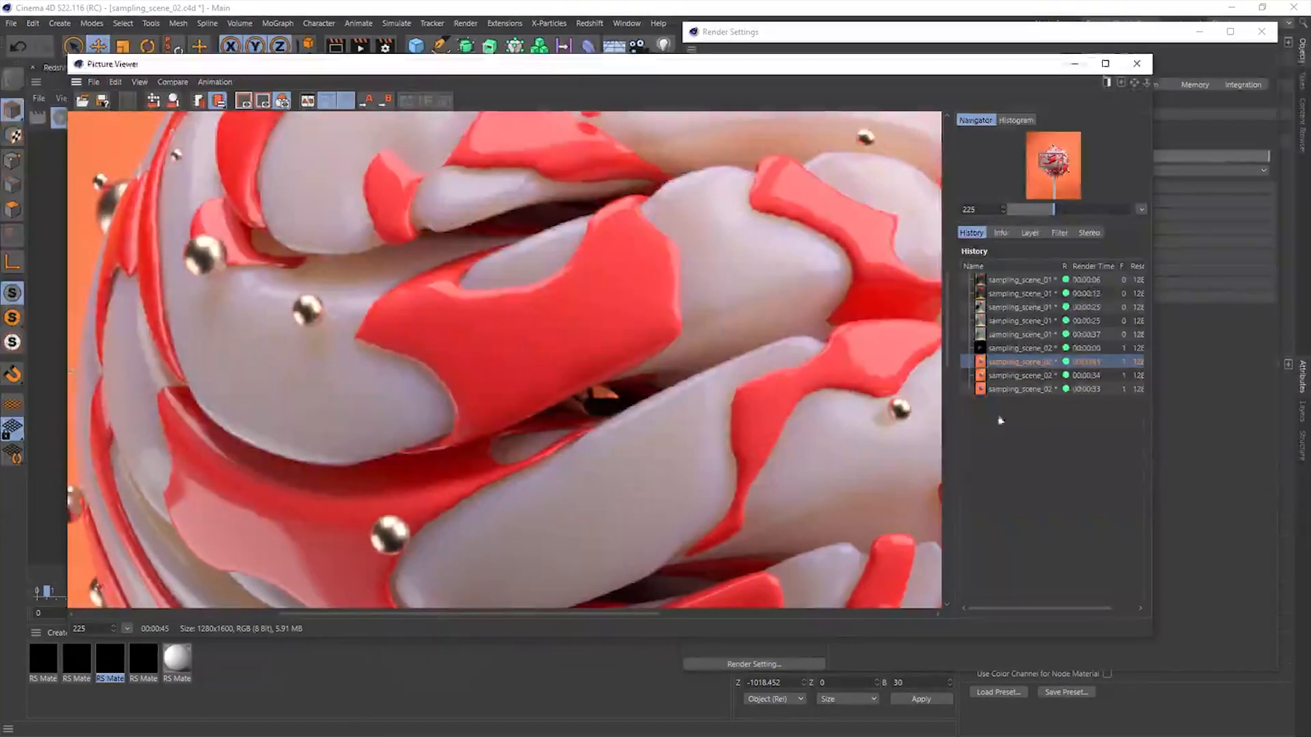
click(1022, 388)
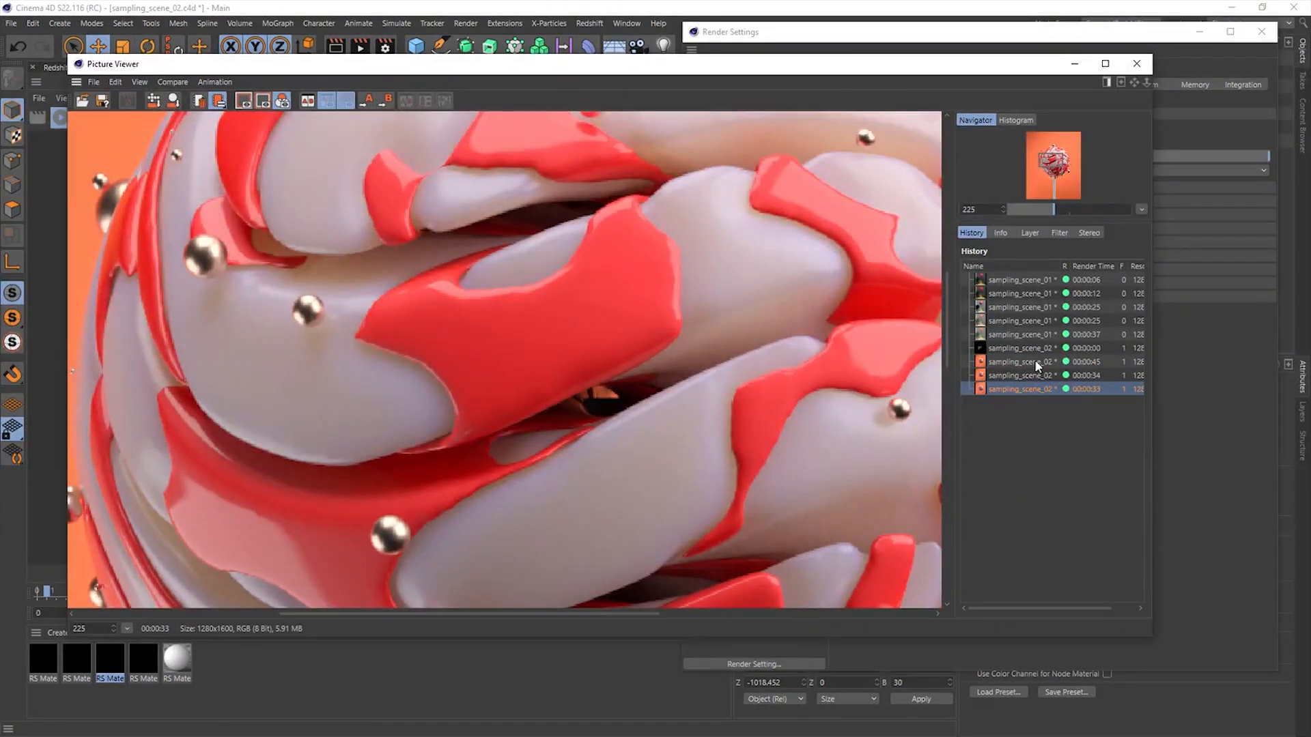
click(1034, 364)
click(1000, 389)
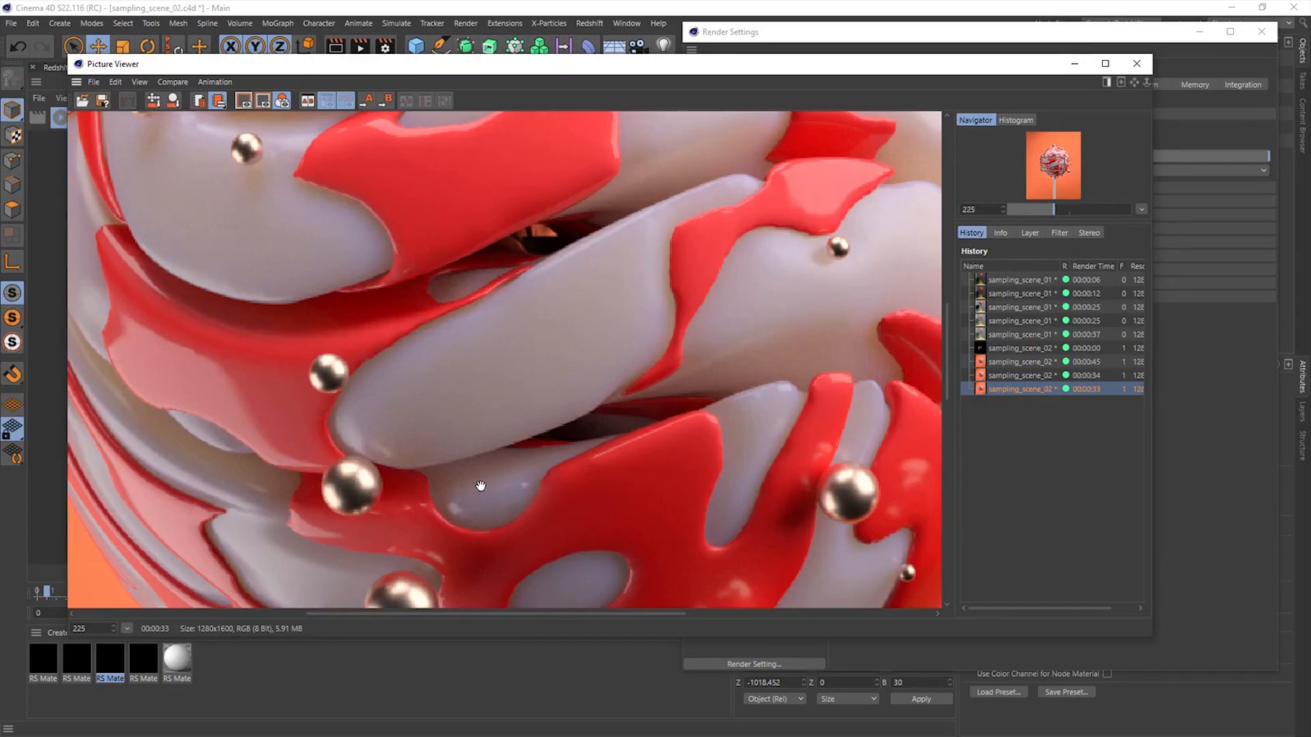
- Compare the same two renders on the lower part of the lollipop at 200% zoom
scroll(478, 486, down, 1)
click(1033, 364)
click(1026, 386)
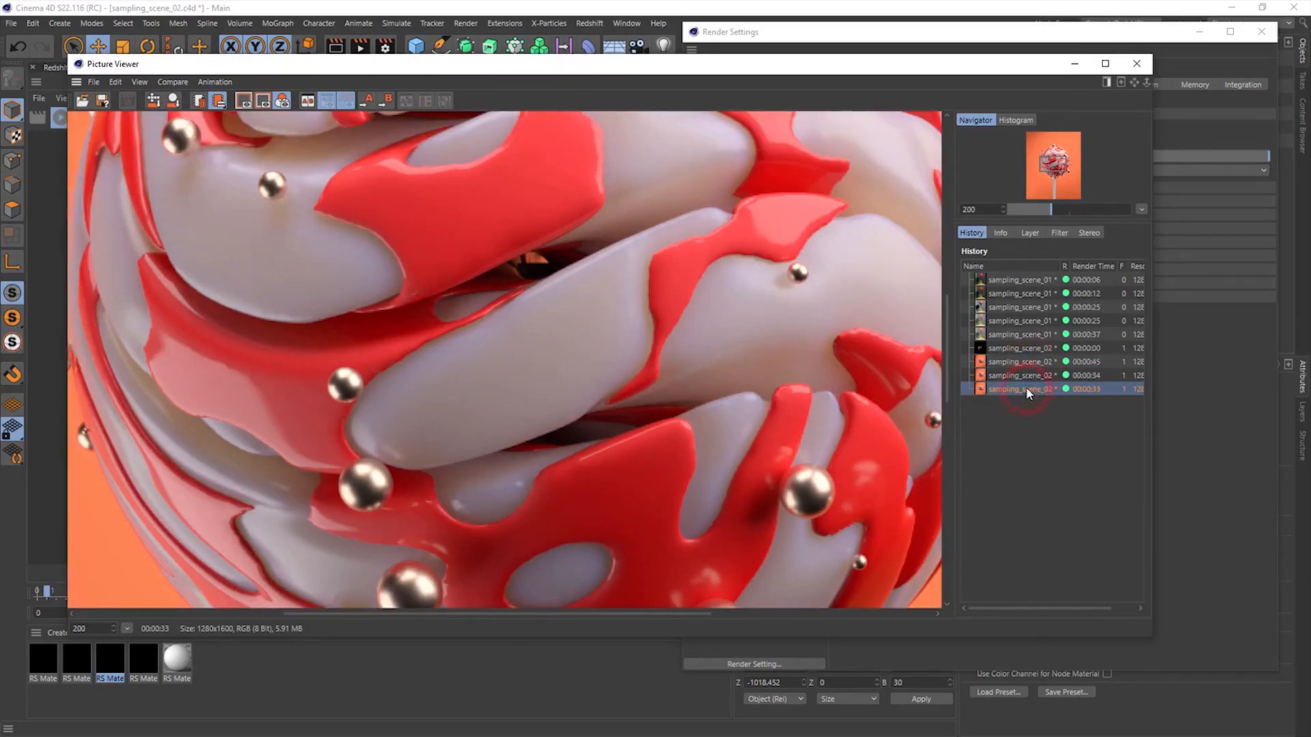
click(1031, 363)
click(1025, 388)
scroll(543, 362, down, 4)
- Close the Picture Viewer, recheck the experimental options in the System render settings and close the Render Settings
click(1126, 65)
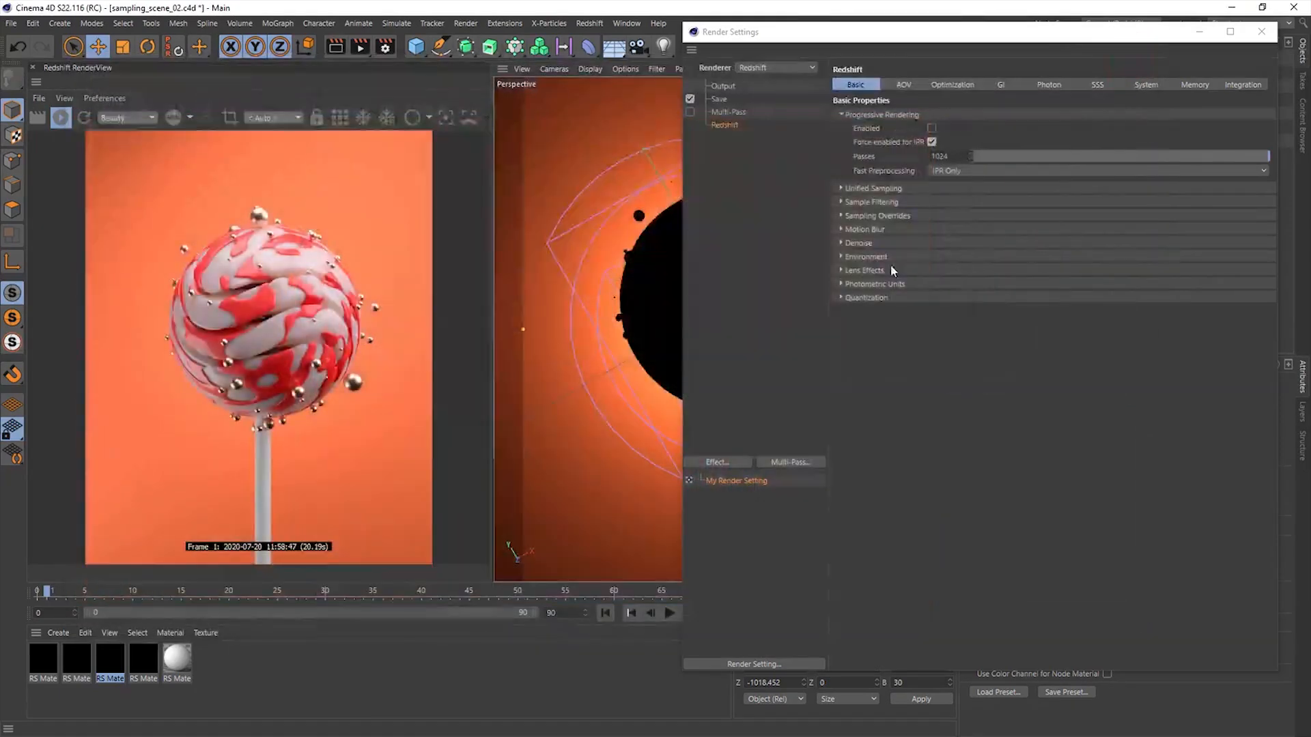
click(893, 263)
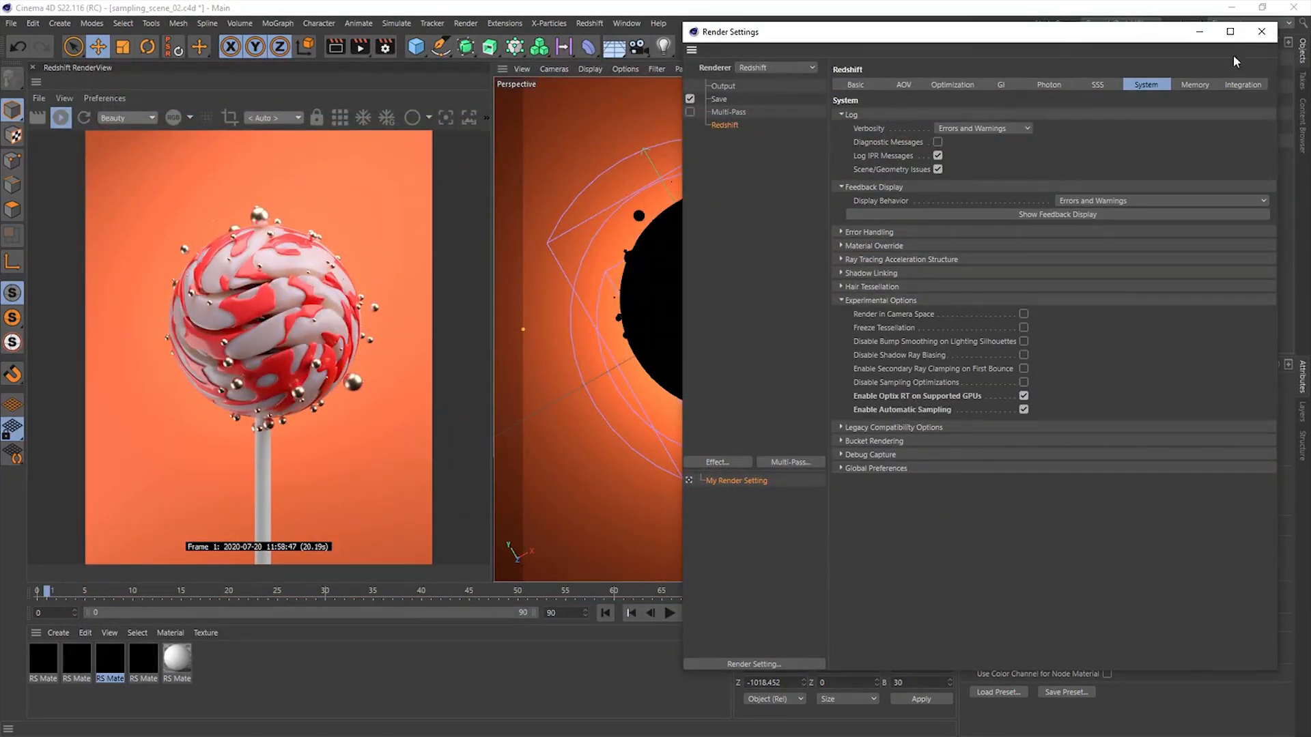
click(1261, 32)
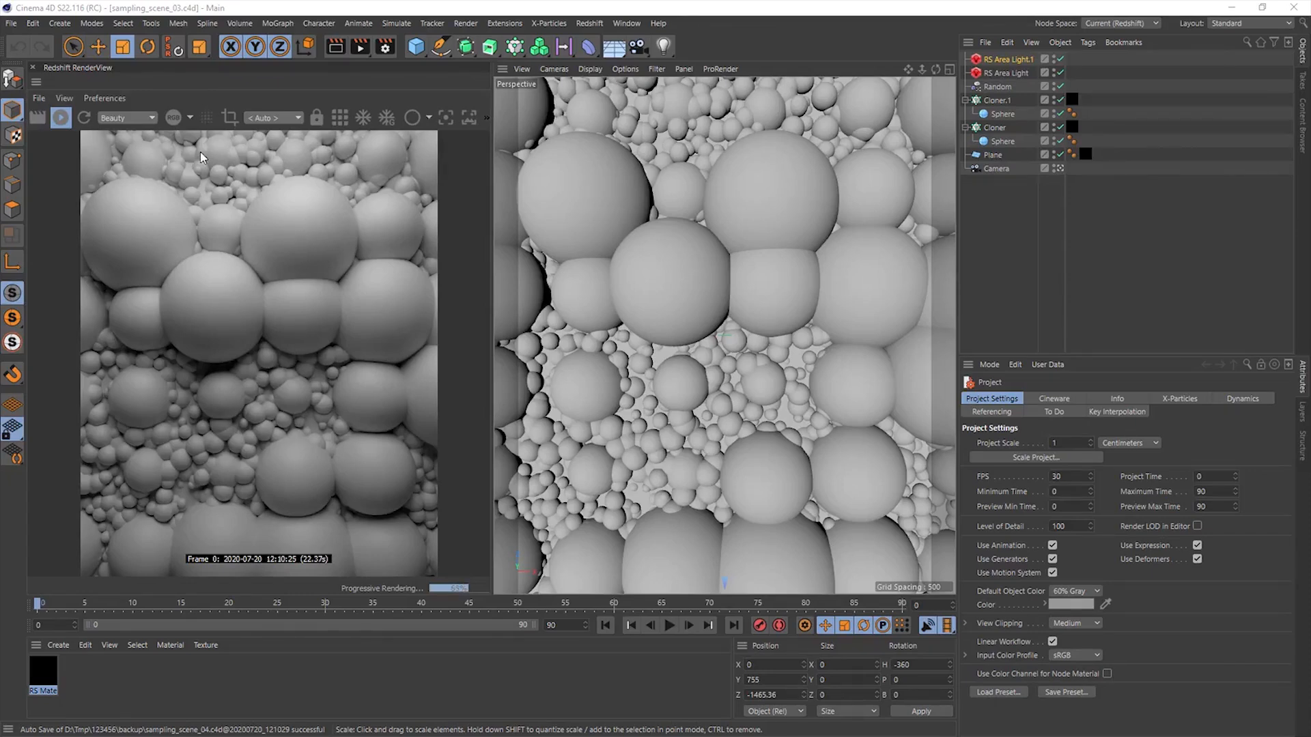
- In the spheres scene, check the Bucket Rendering options in the System render settings and switch the RenderView to bucket rendering
click(385, 47)
drag(679, 75, 730, 58)
click(1169, 104)
click(1146, 105)
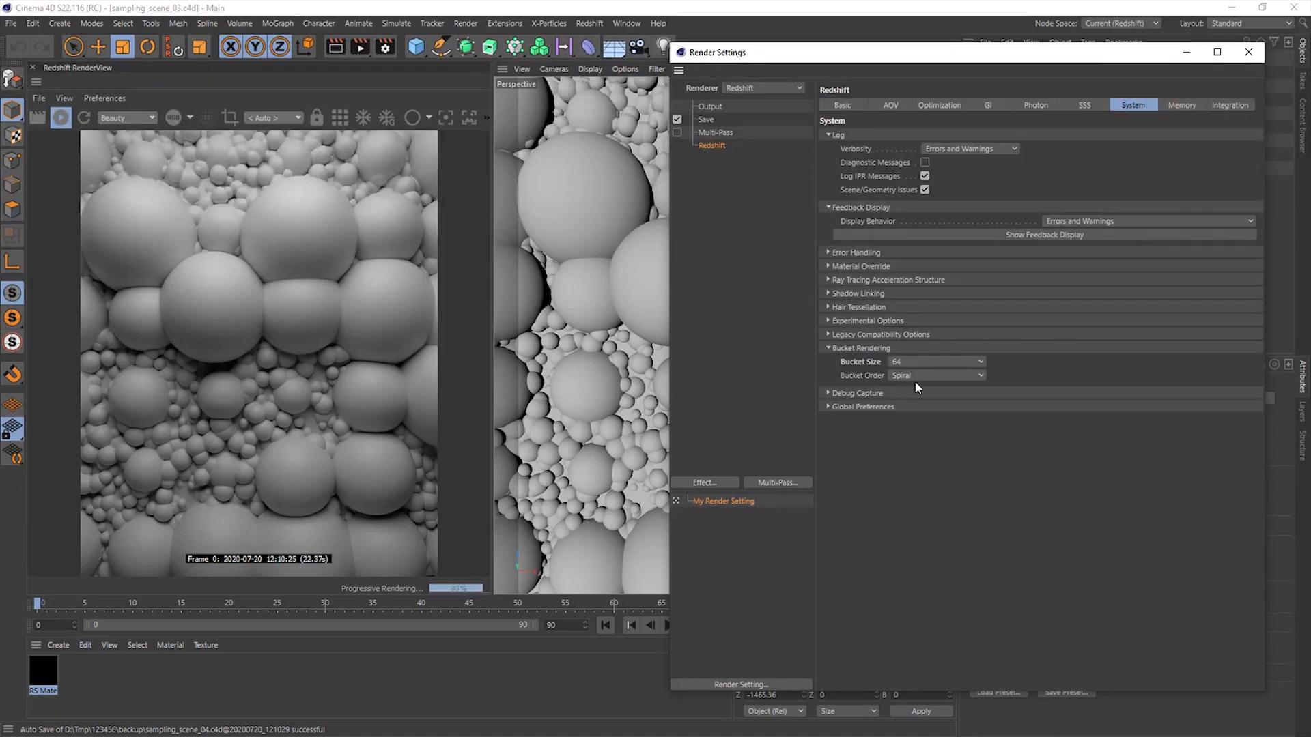
click(339, 118)
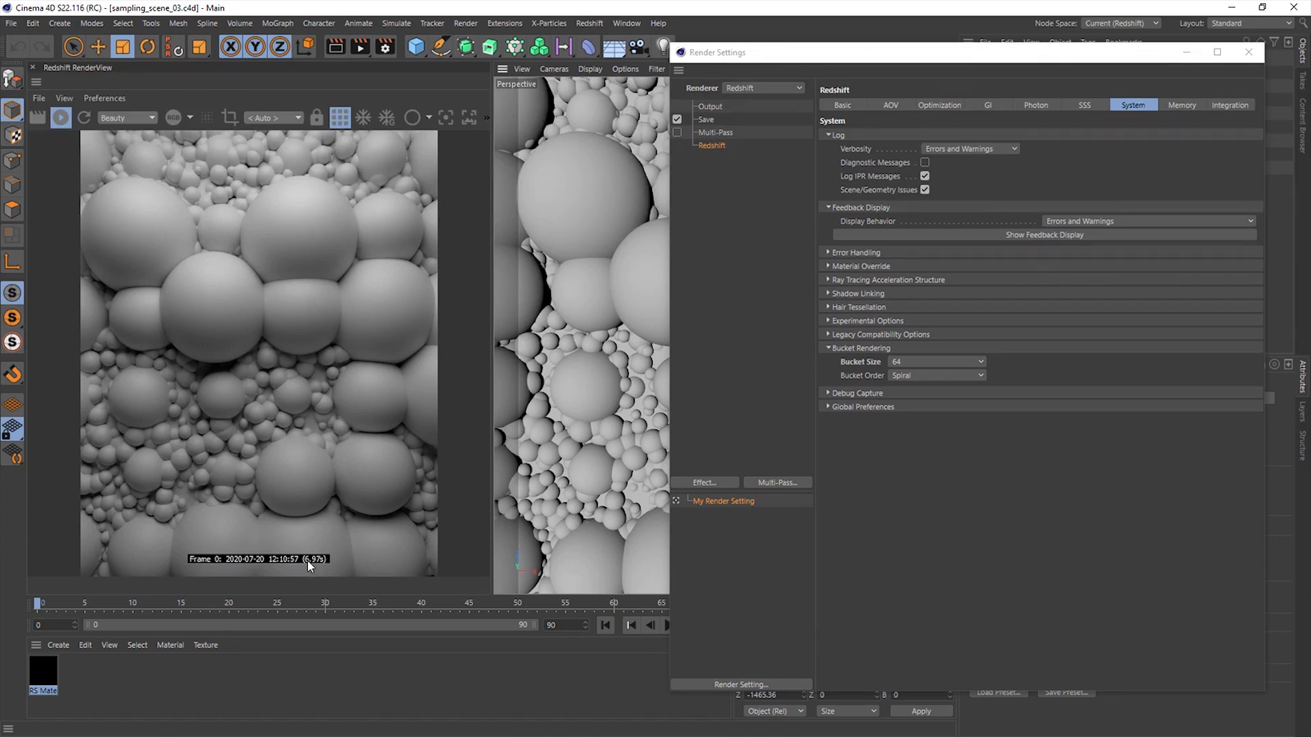
- Test the bucket render of the spheres scene with the bucket size at 128 and at 256
click(914, 362)
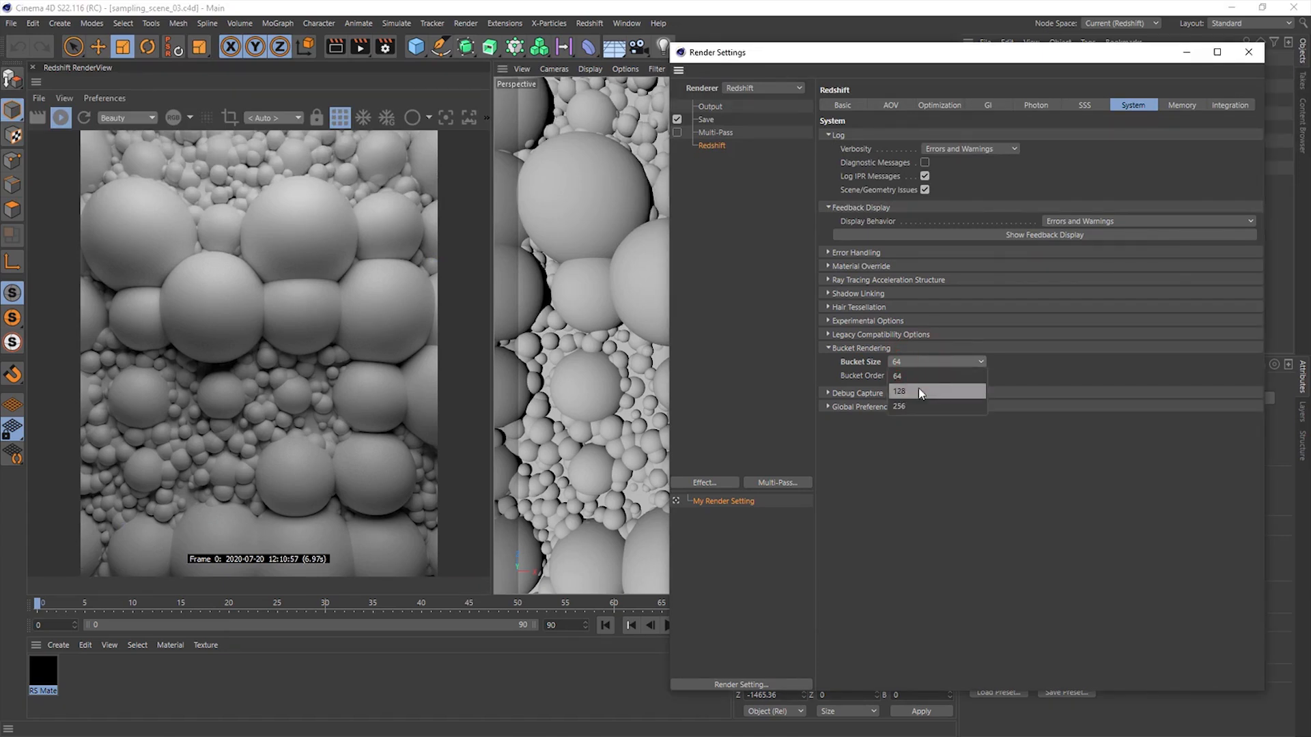
click(919, 390)
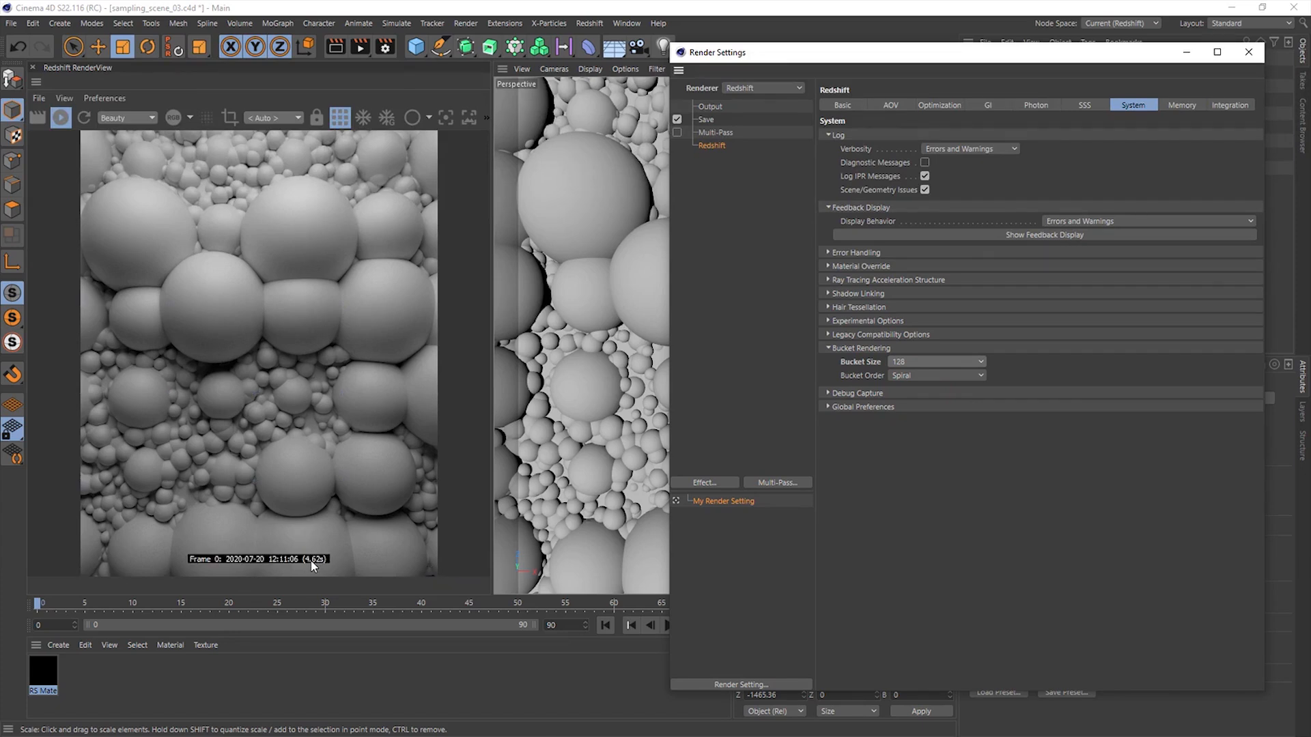
click(915, 361)
click(913, 407)
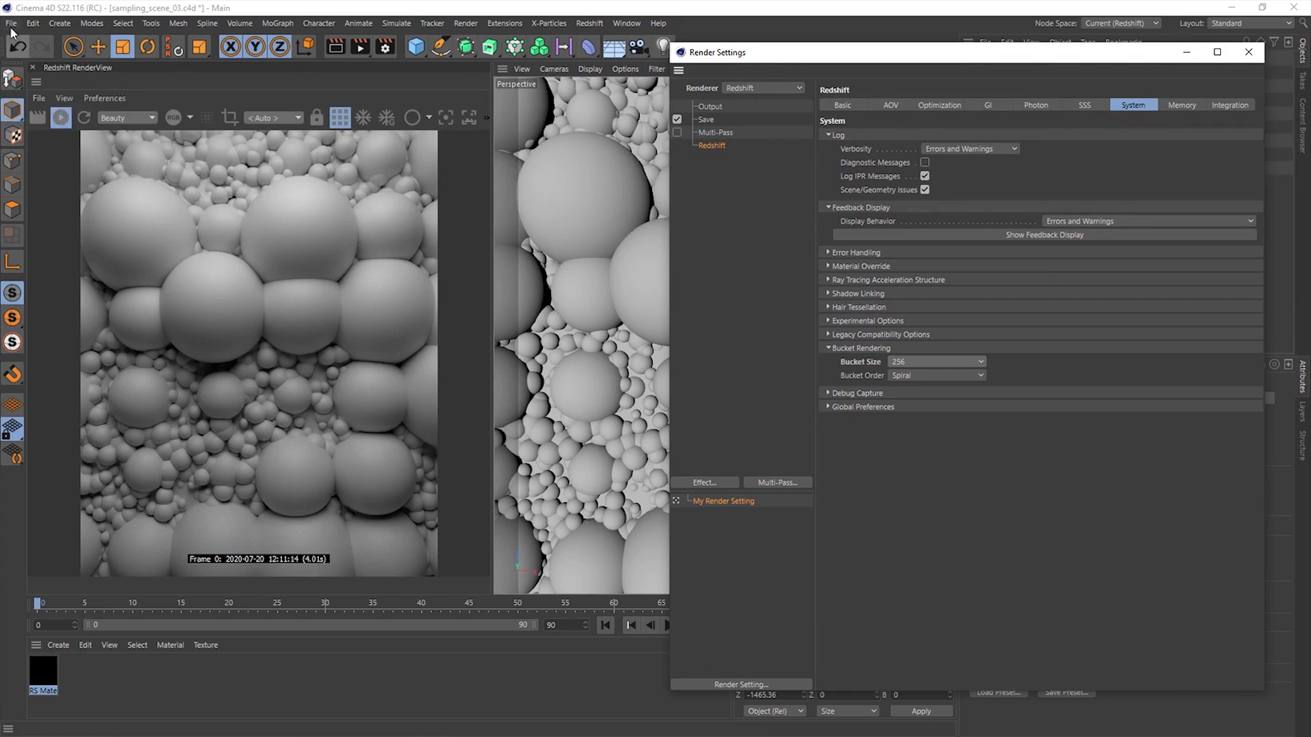
- Return the RenderView to progressive rendering and close the spheres project along with the Render Settings
click(62, 118)
click(336, 122)
click(11, 25)
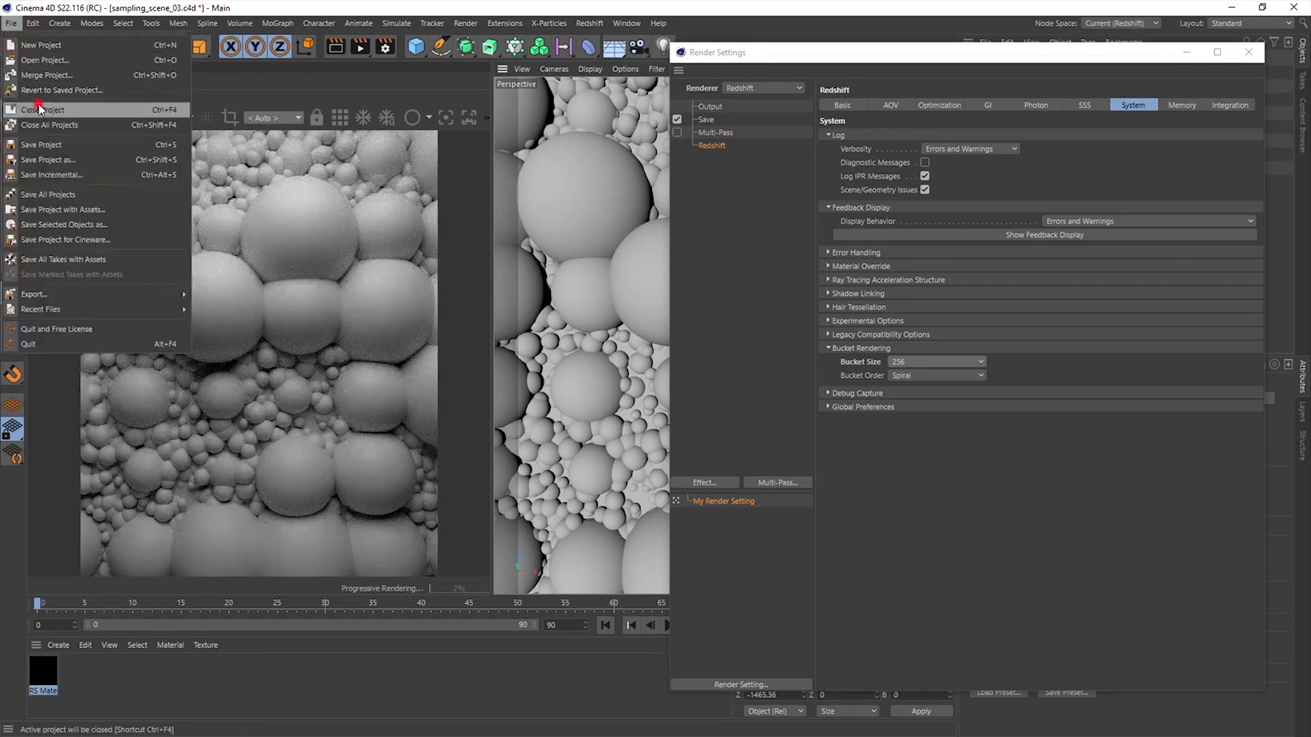
click(42, 110)
click(675, 430)
click(1249, 52)
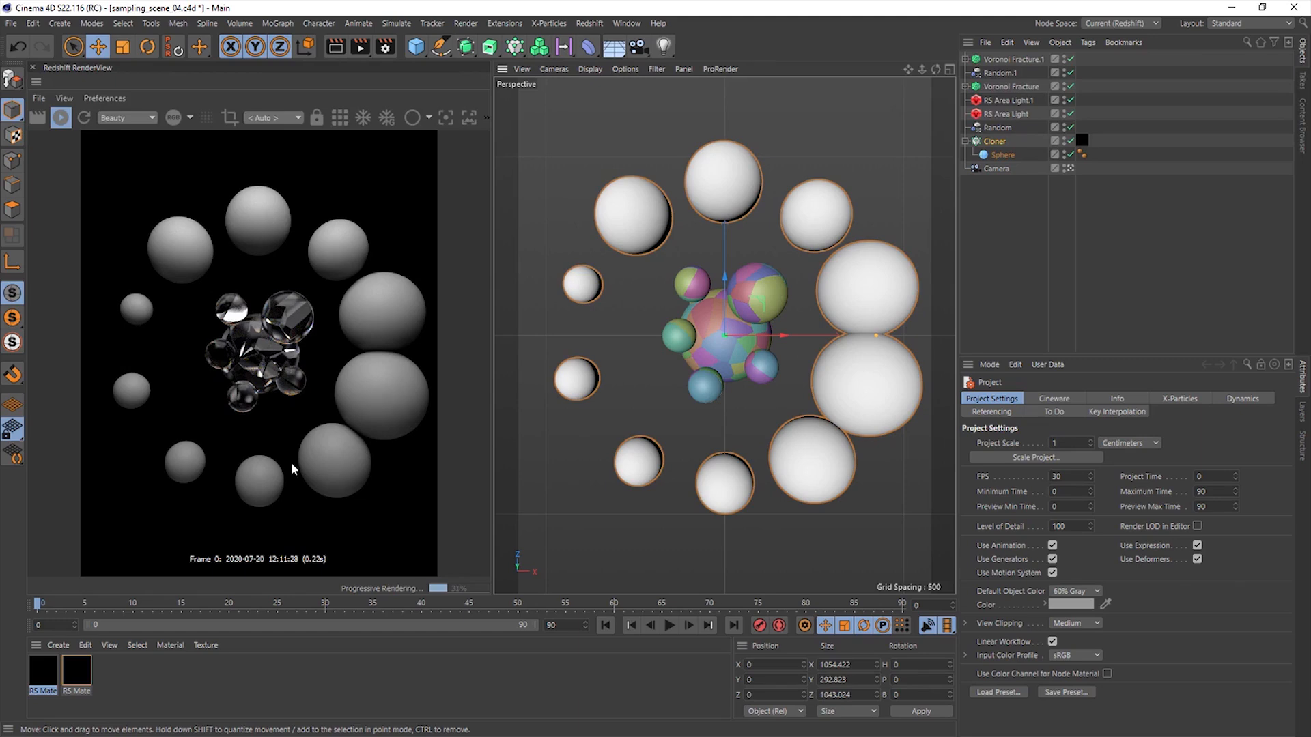
- In sampling_scene_04, switch the RenderView to bucket rendering and set the bucket size to 64 in the Render Settings
click(386, 47)
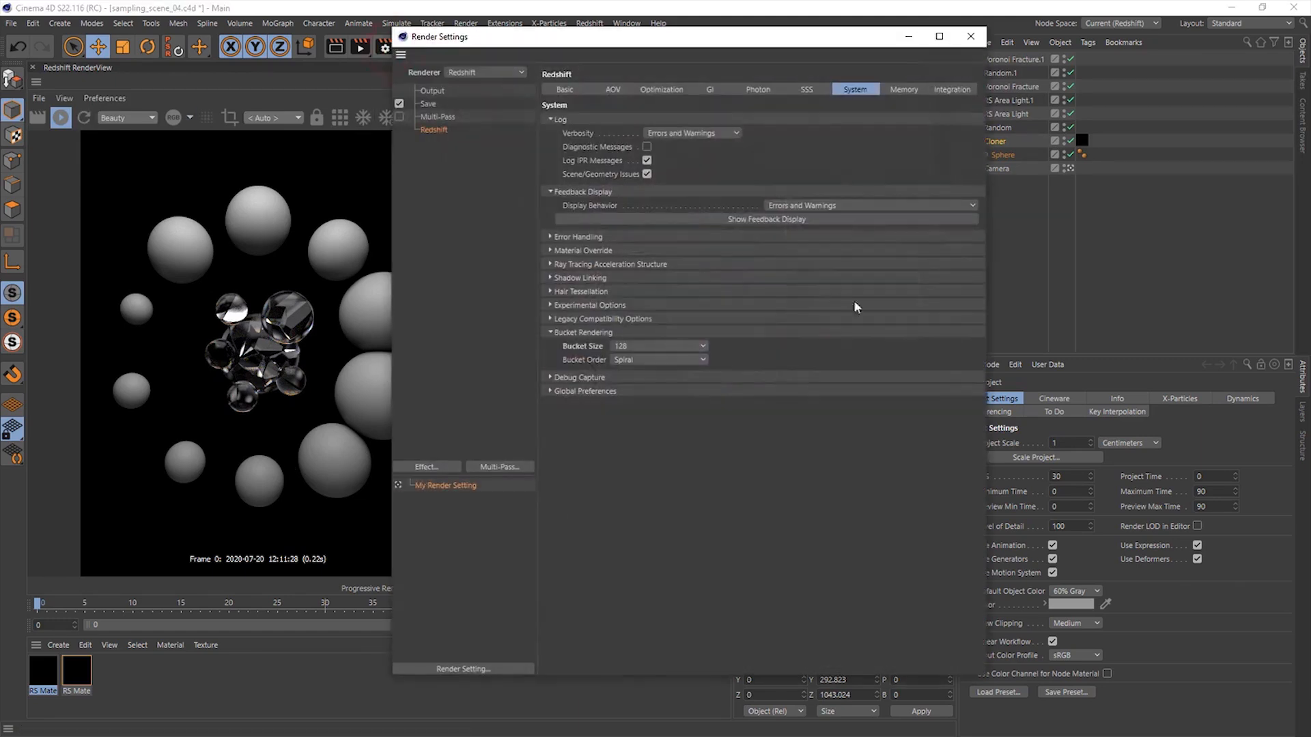
drag(622, 45, 920, 93)
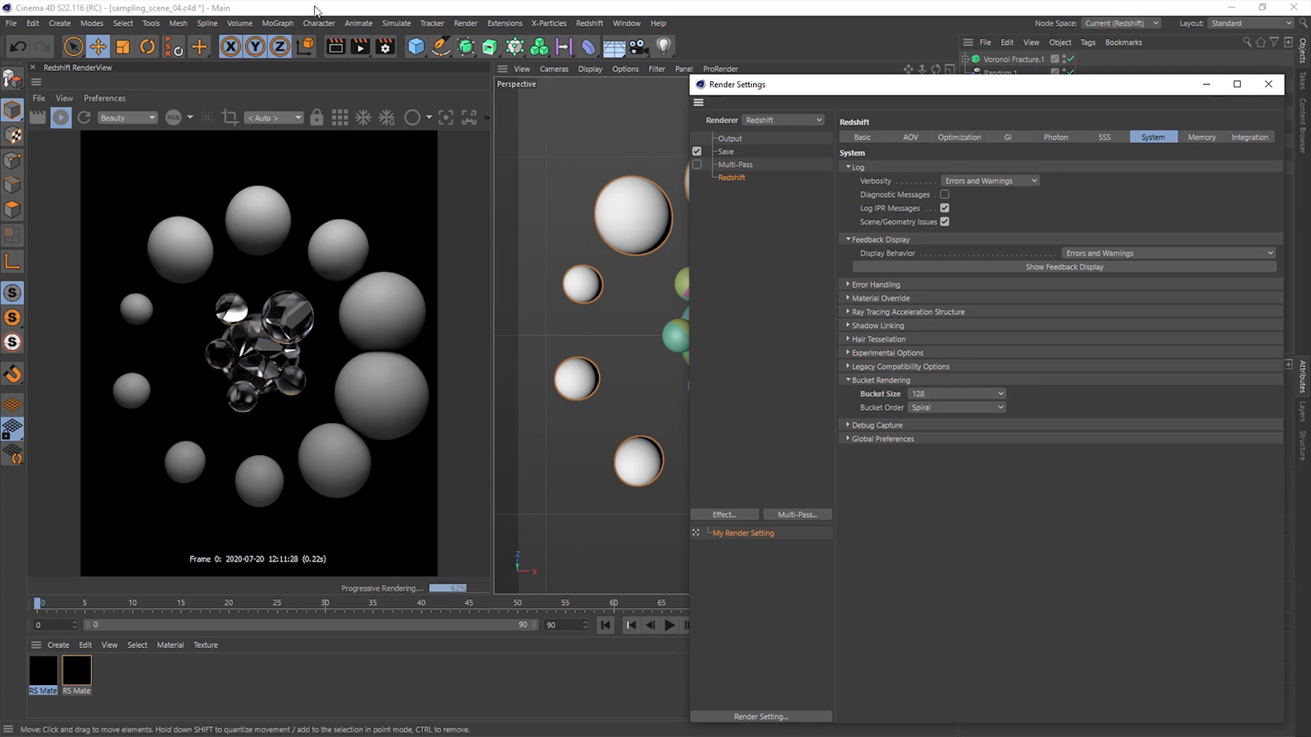
click(339, 117)
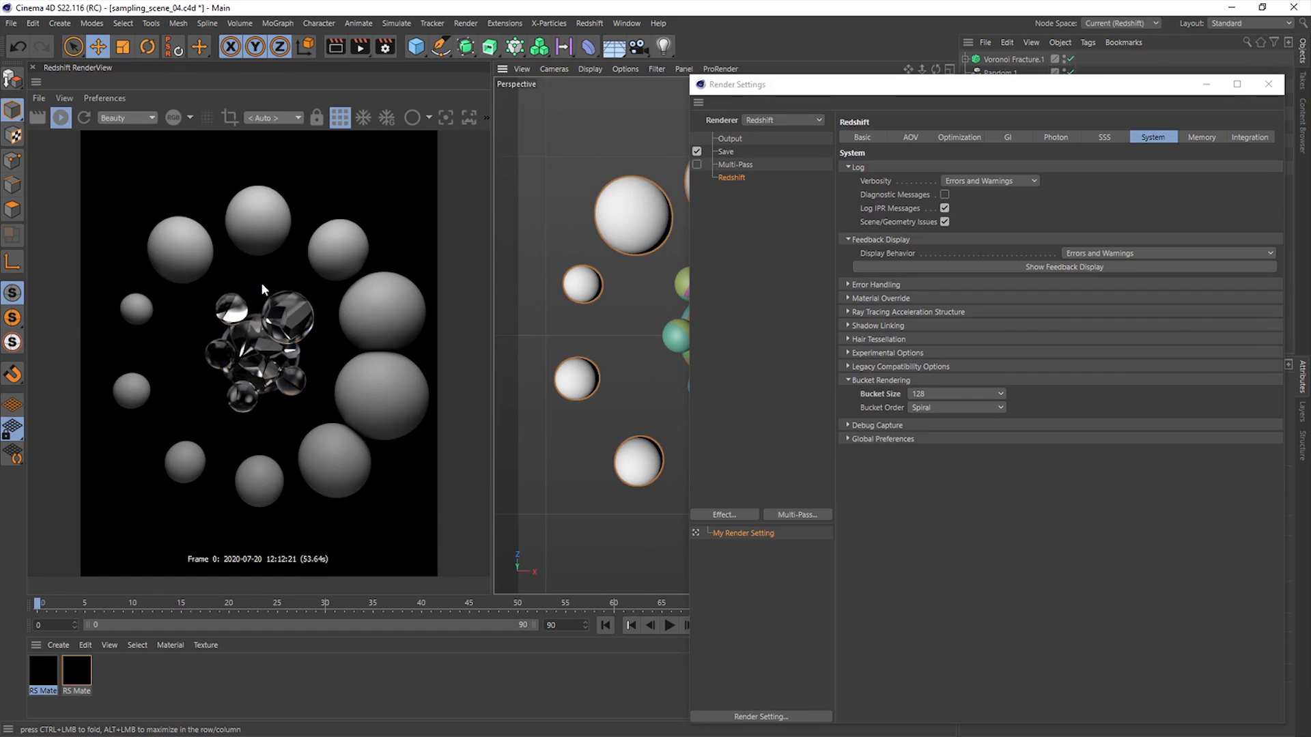
click(921, 394)
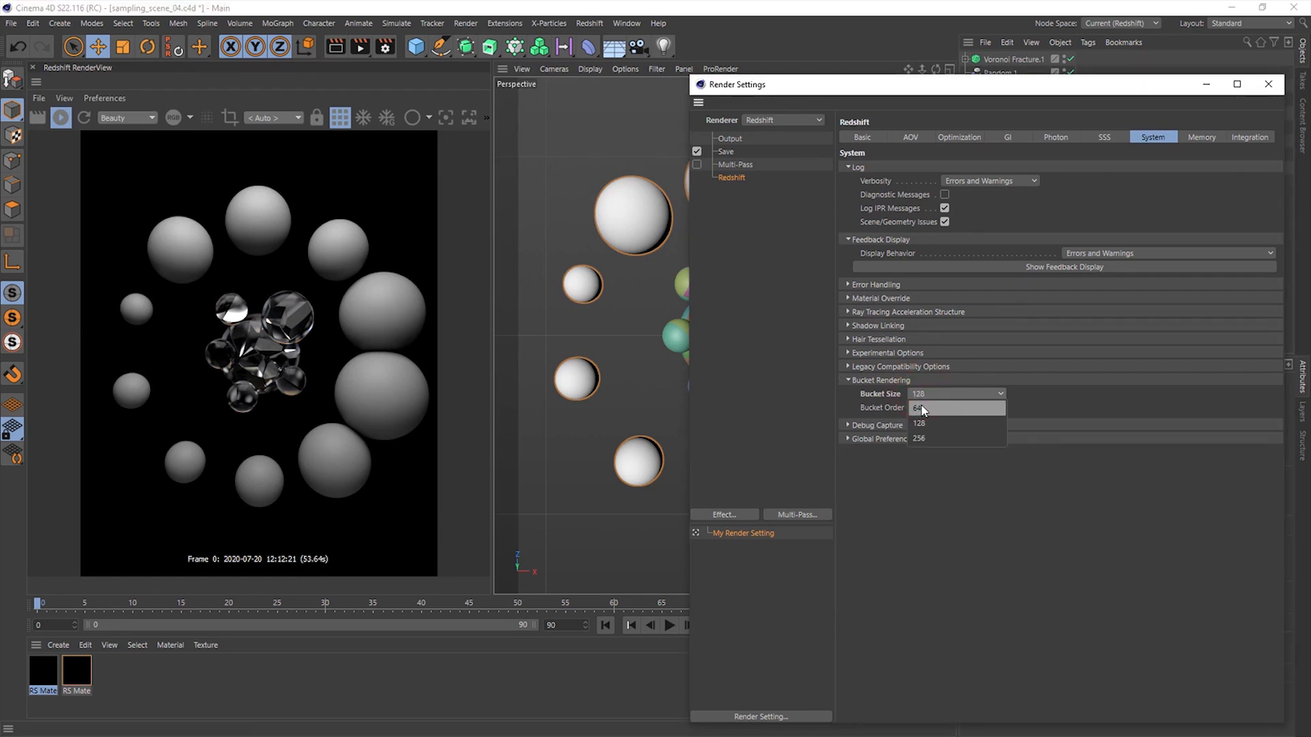
click(923, 408)
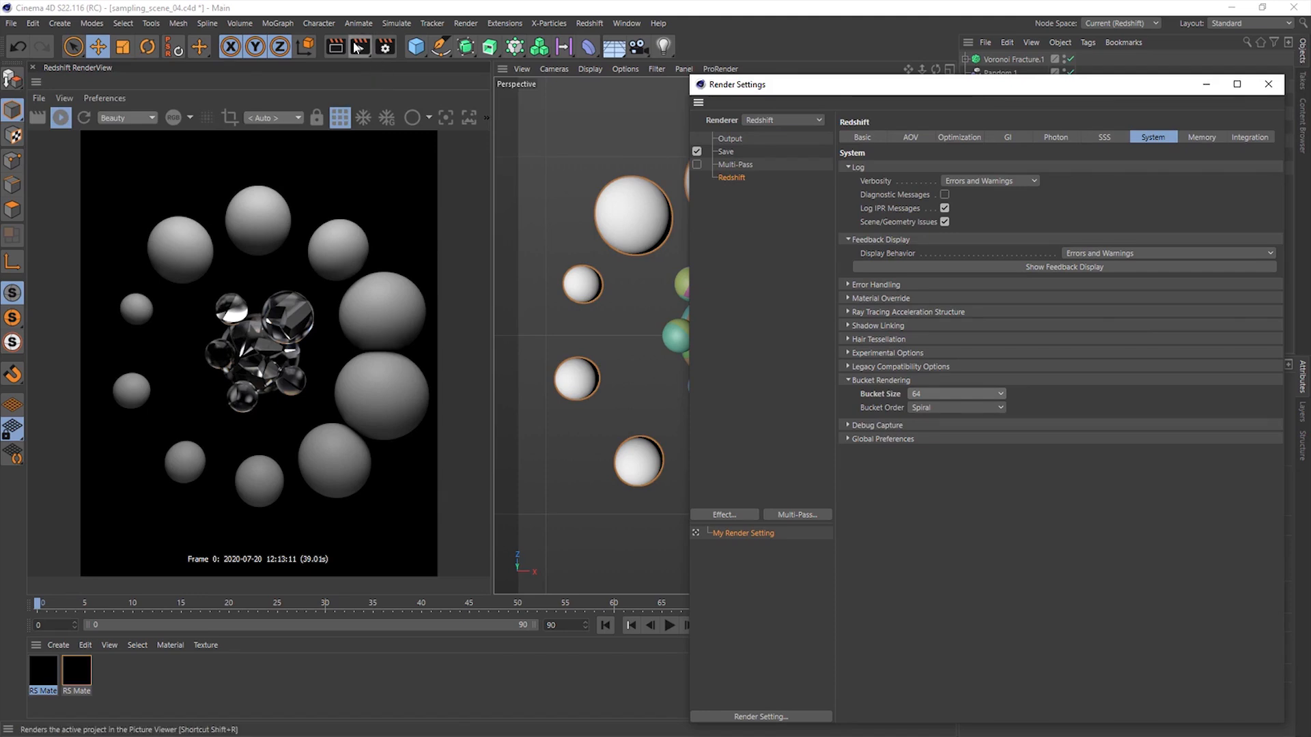
- Compare the two sampling_scene_04 renders in the Picture Viewer and check the available bucket sizes
click(626, 23)
click(703, 327)
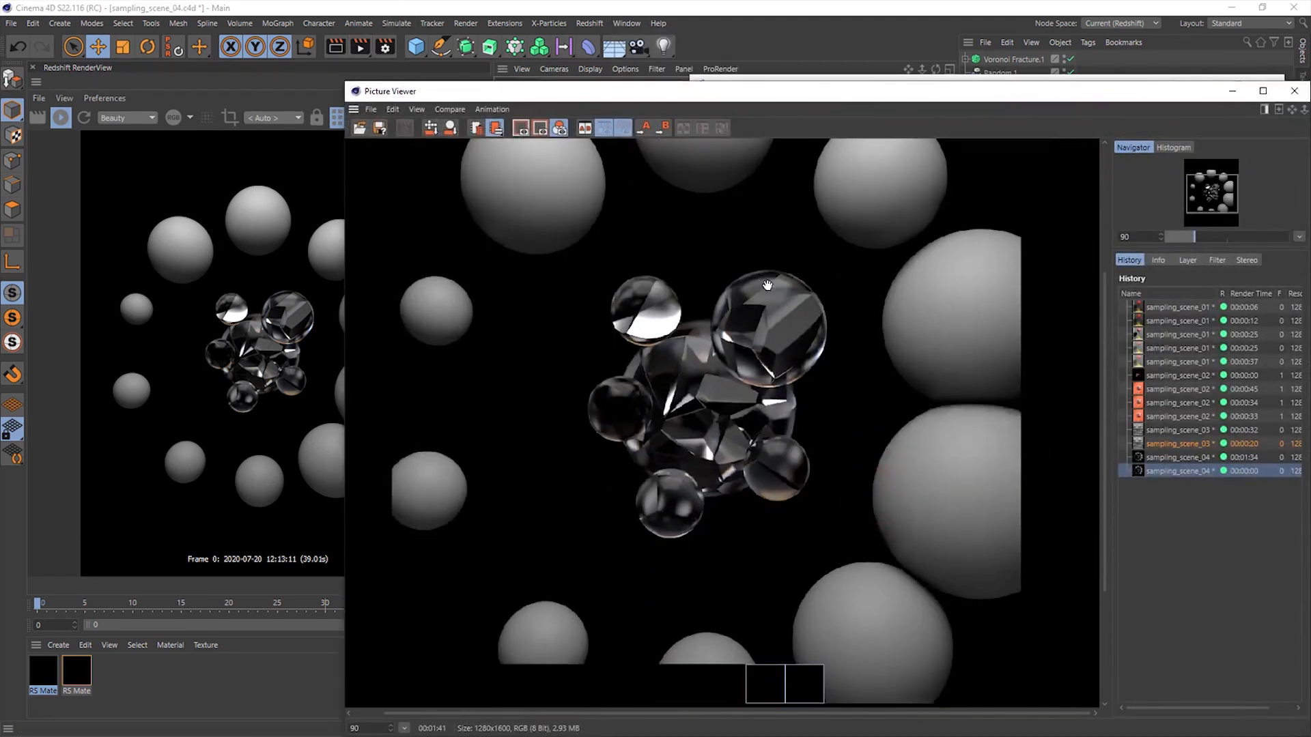
drag(844, 101, 711, 23)
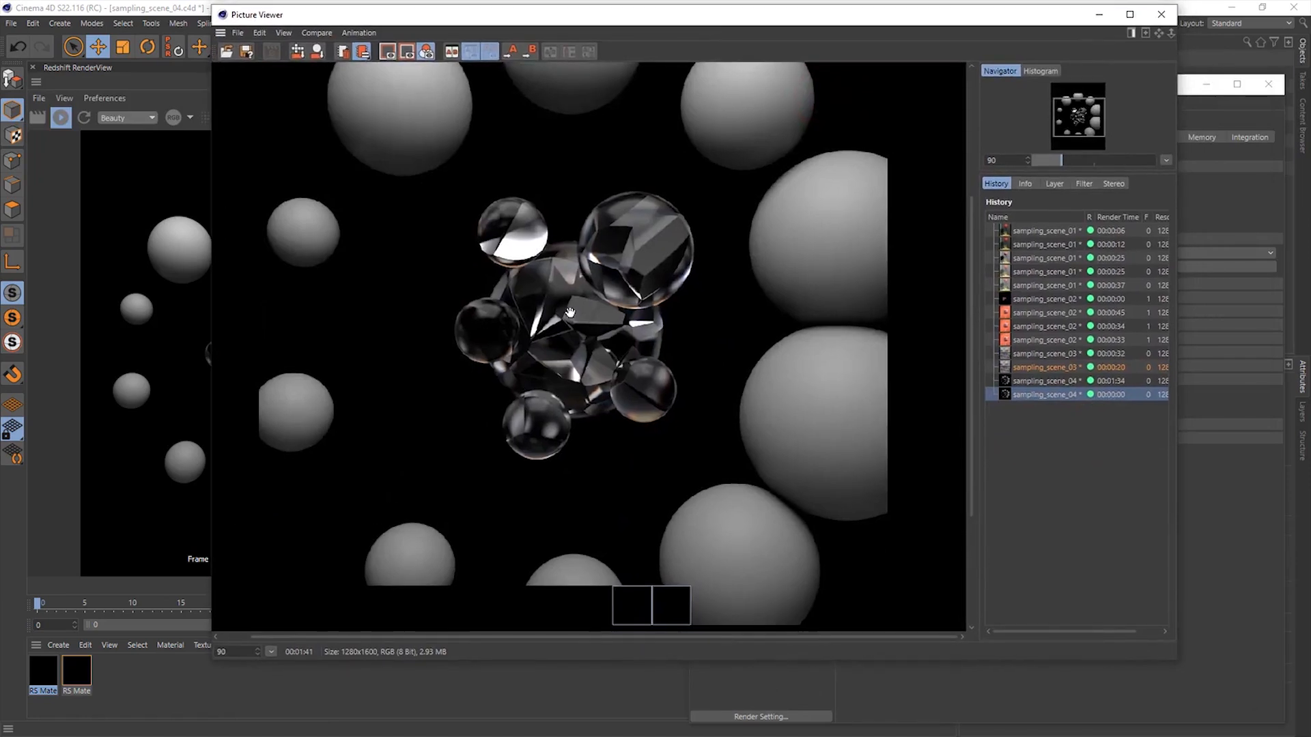
click(1041, 380)
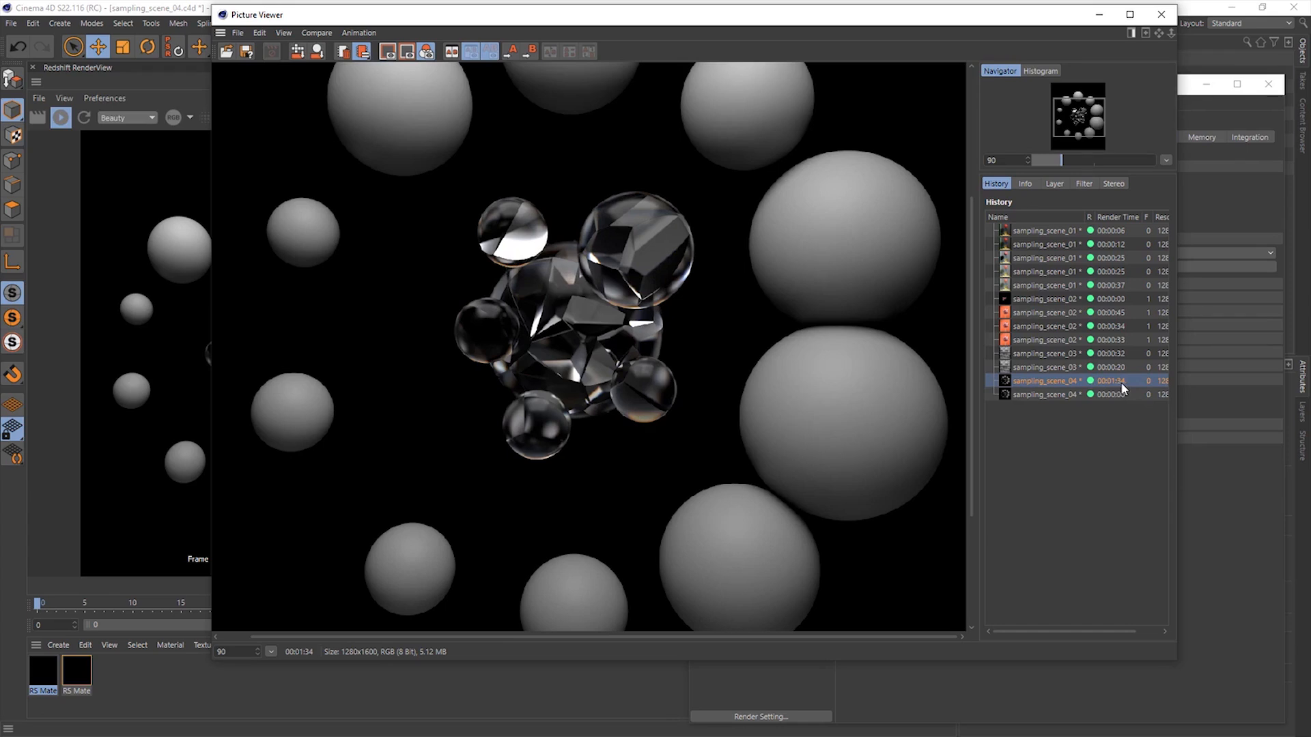
scroll(529, 258, down, 3)
scroll(529, 258, up, 2)
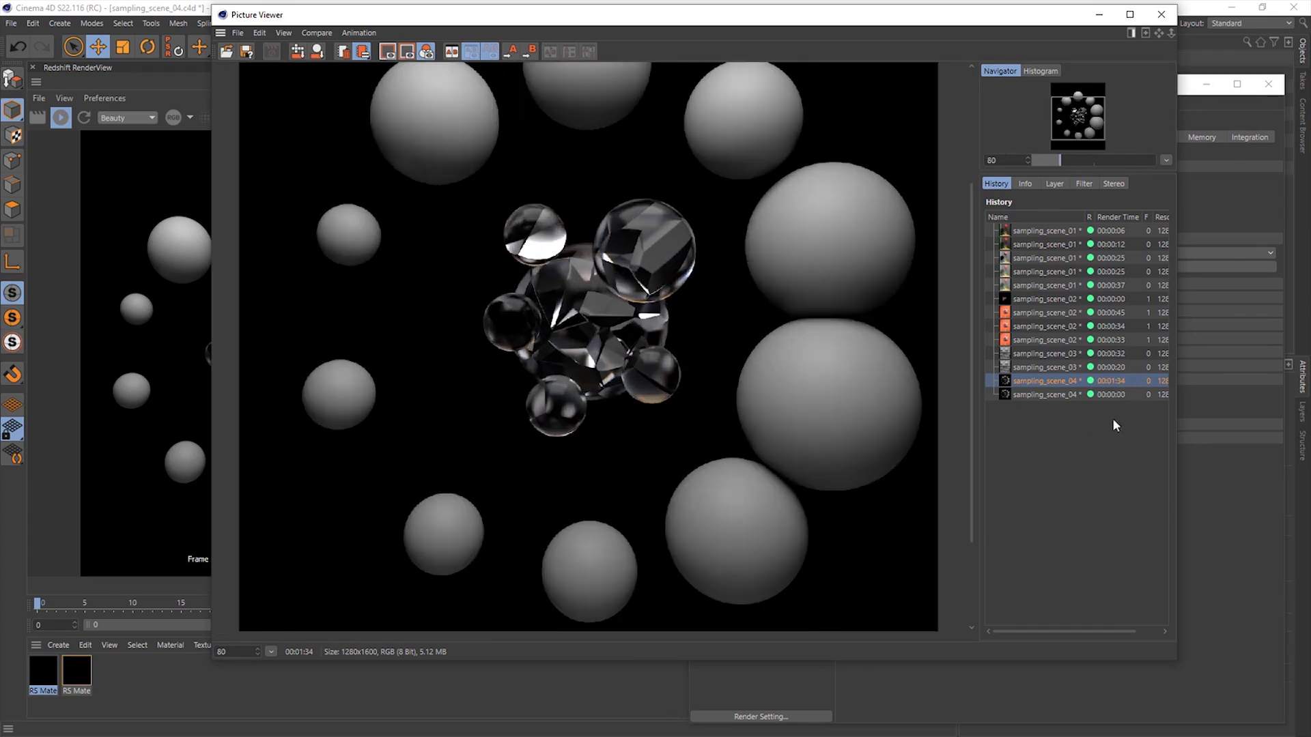
click(1101, 394)
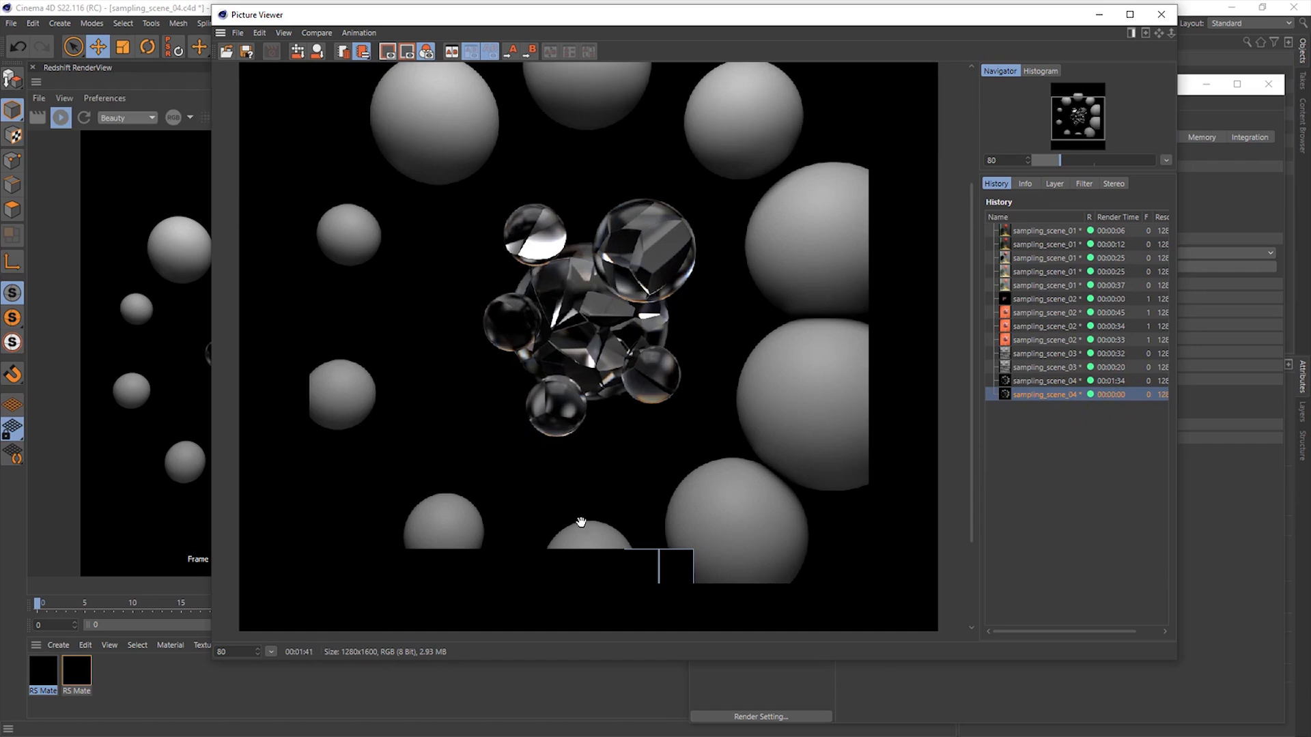
drag(681, 462, 703, 378)
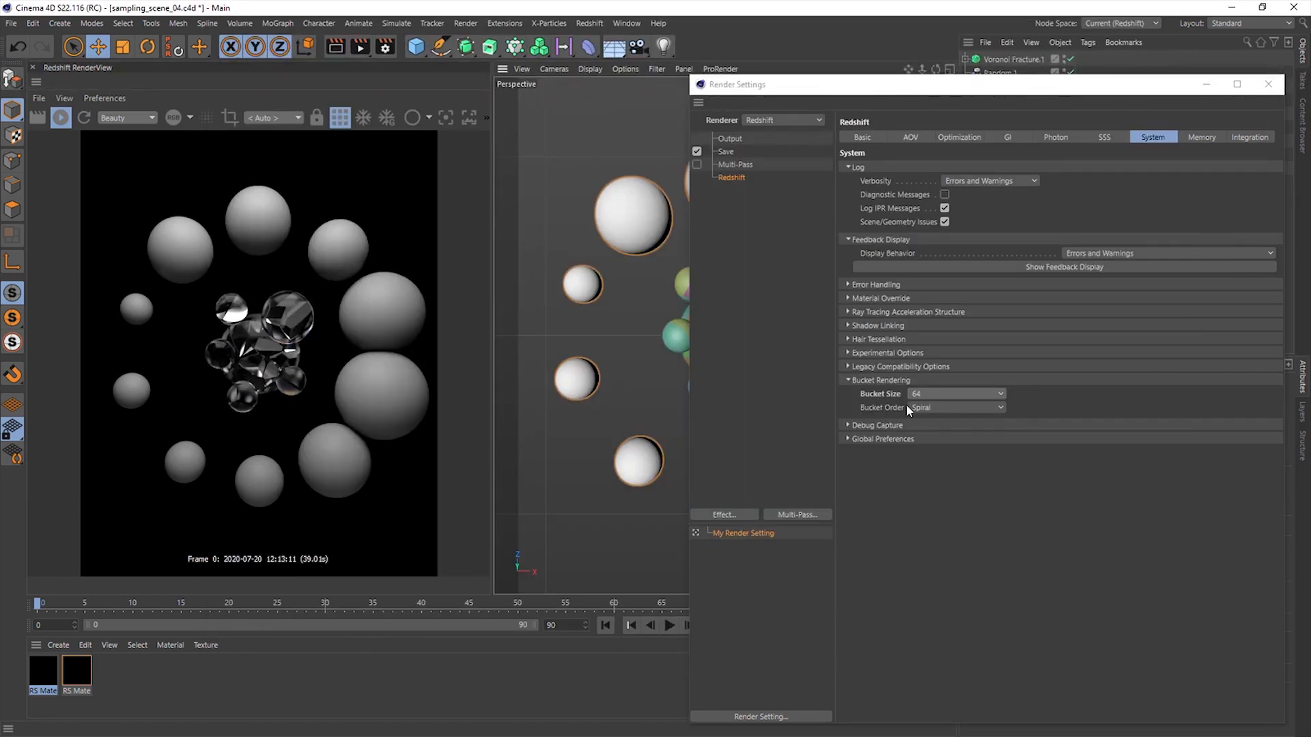
click(936, 394)
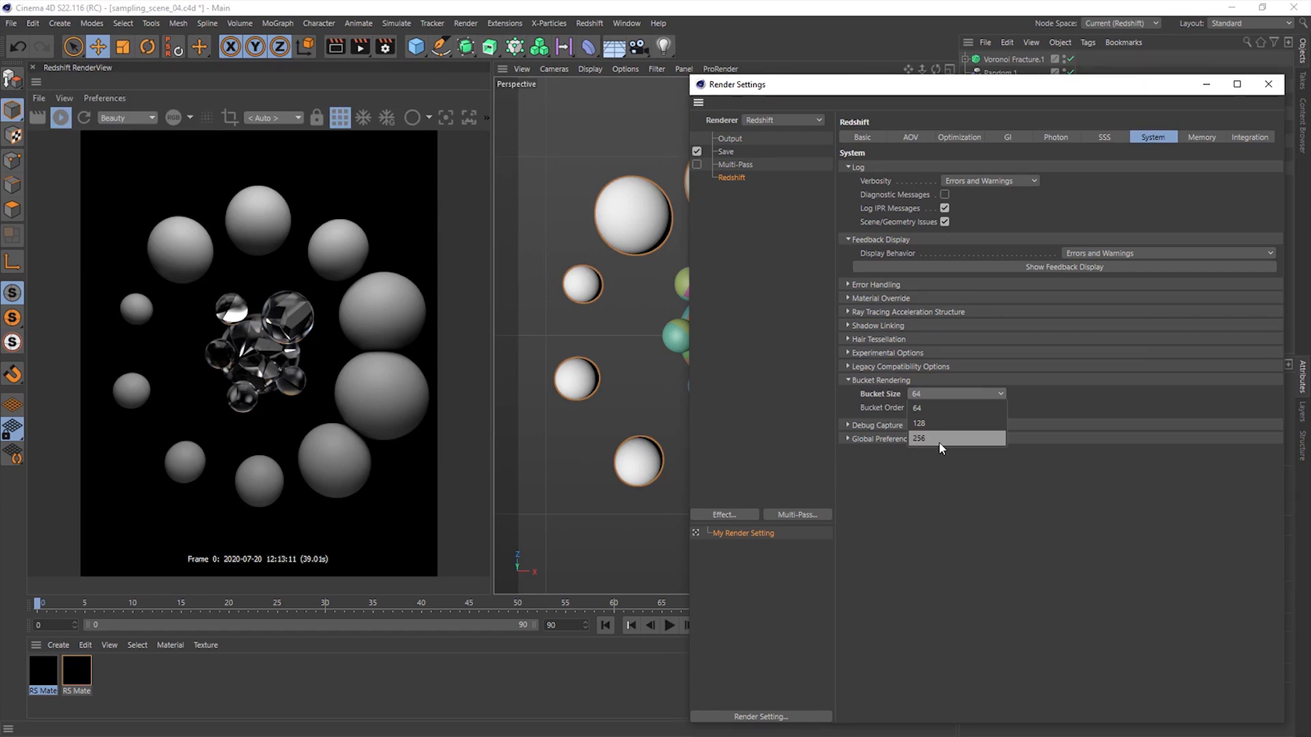
click(912, 556)
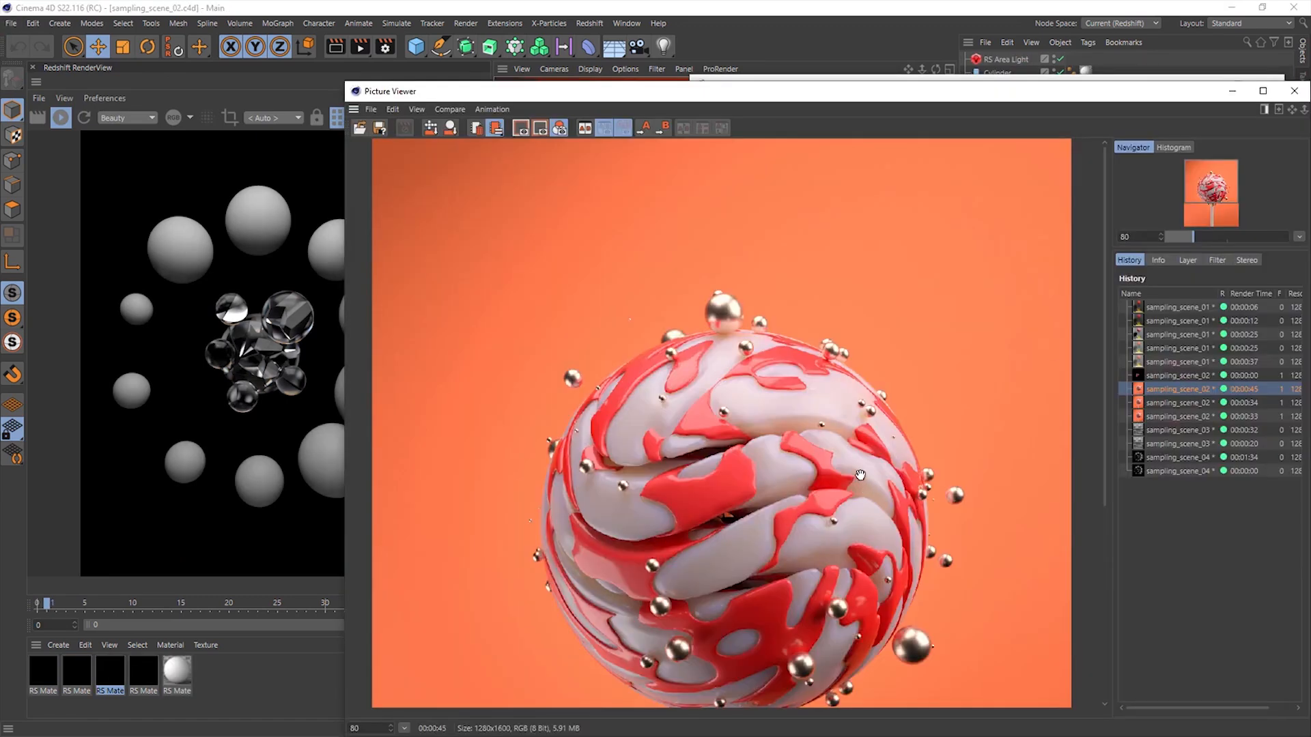
- In the Picture Viewer history, compare the three completed lollipop renders from sampling_scene_02 and their render times
click(1228, 388)
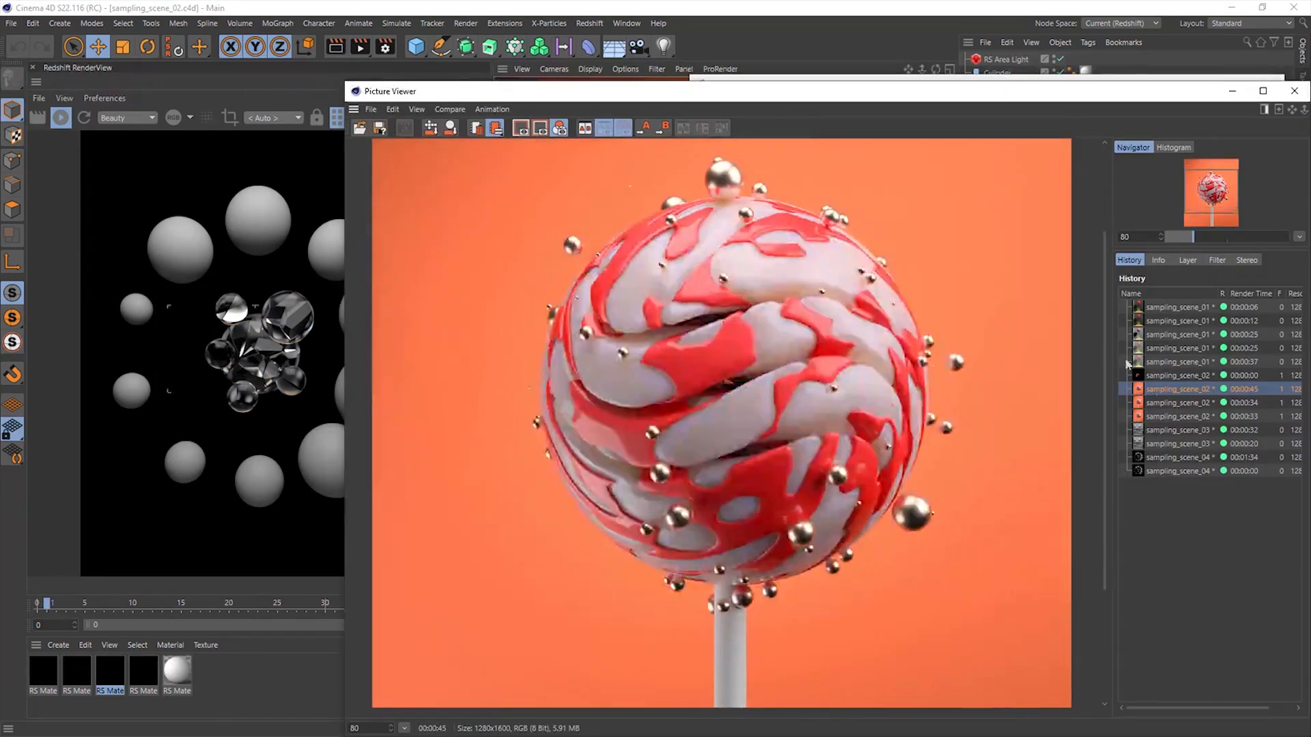
click(1257, 404)
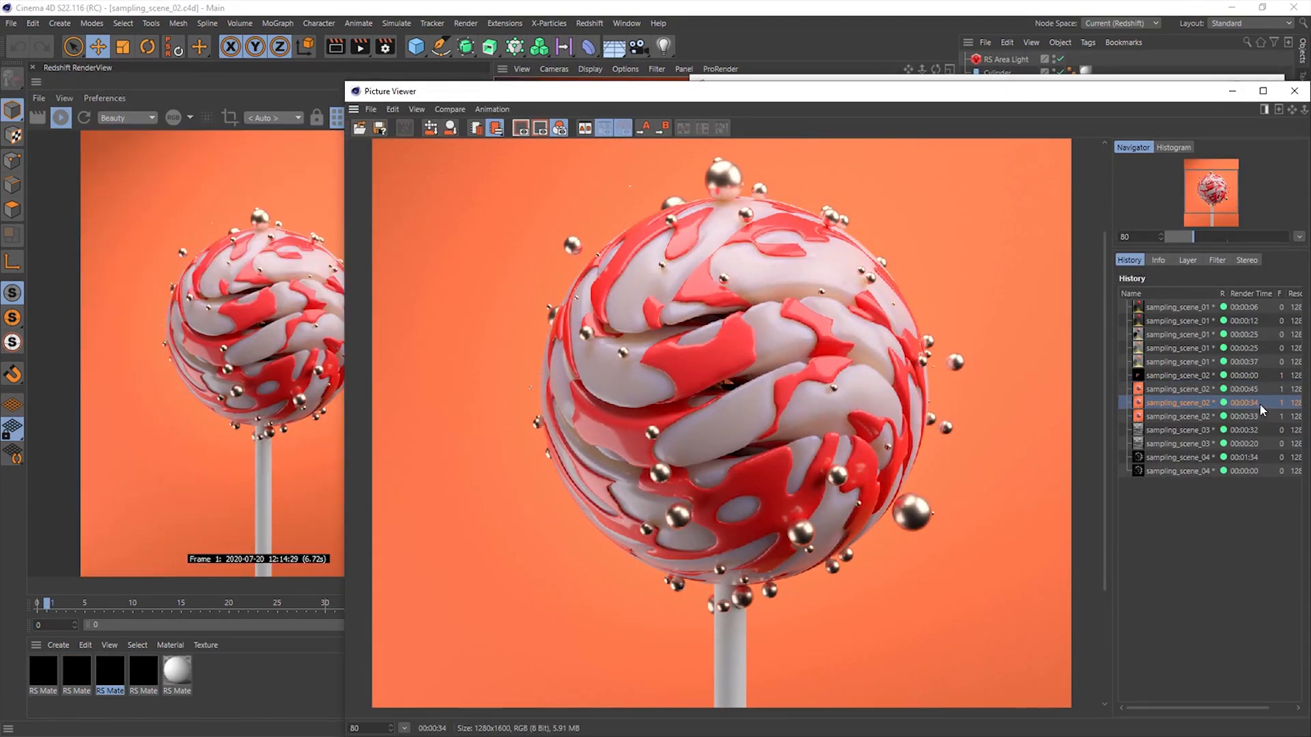
click(1260, 415)
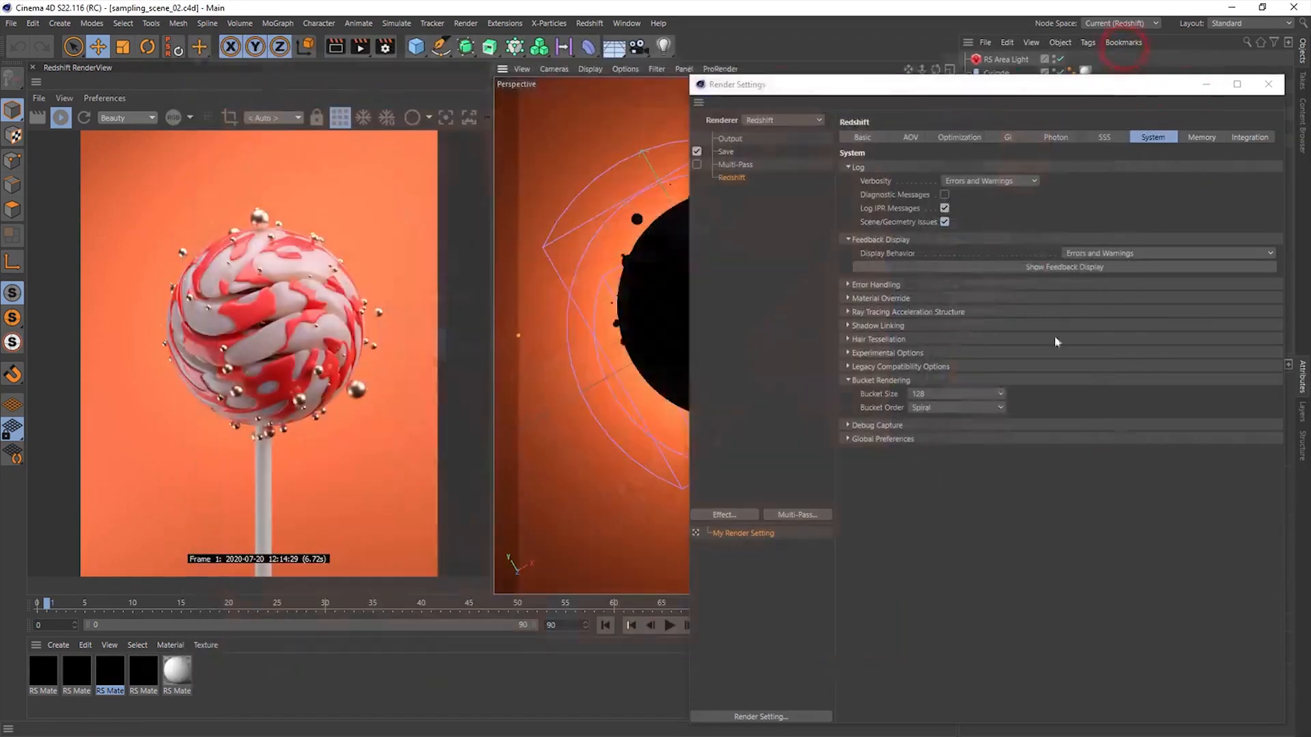
- Set the lollipop scene's bucket size to 256, stop the live RenderView and render the scene to the Picture Viewer
click(952, 395)
click(952, 436)
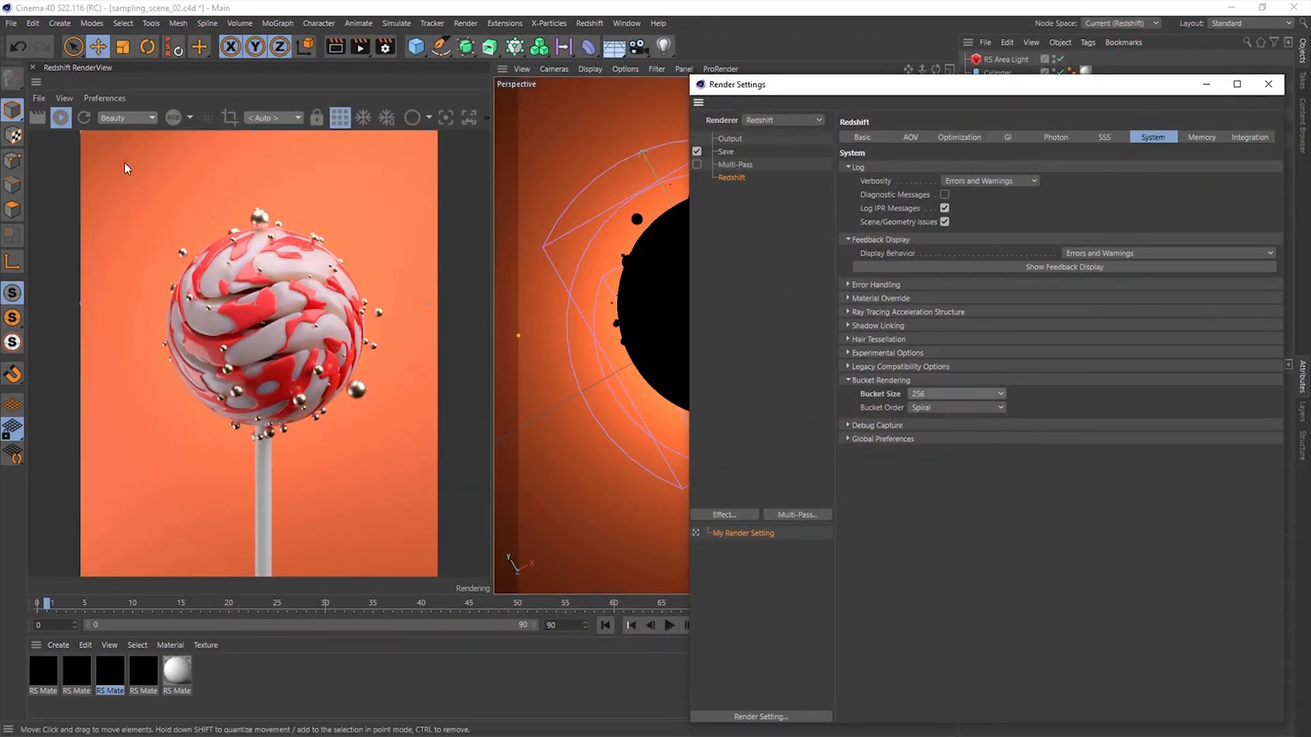
click(61, 119)
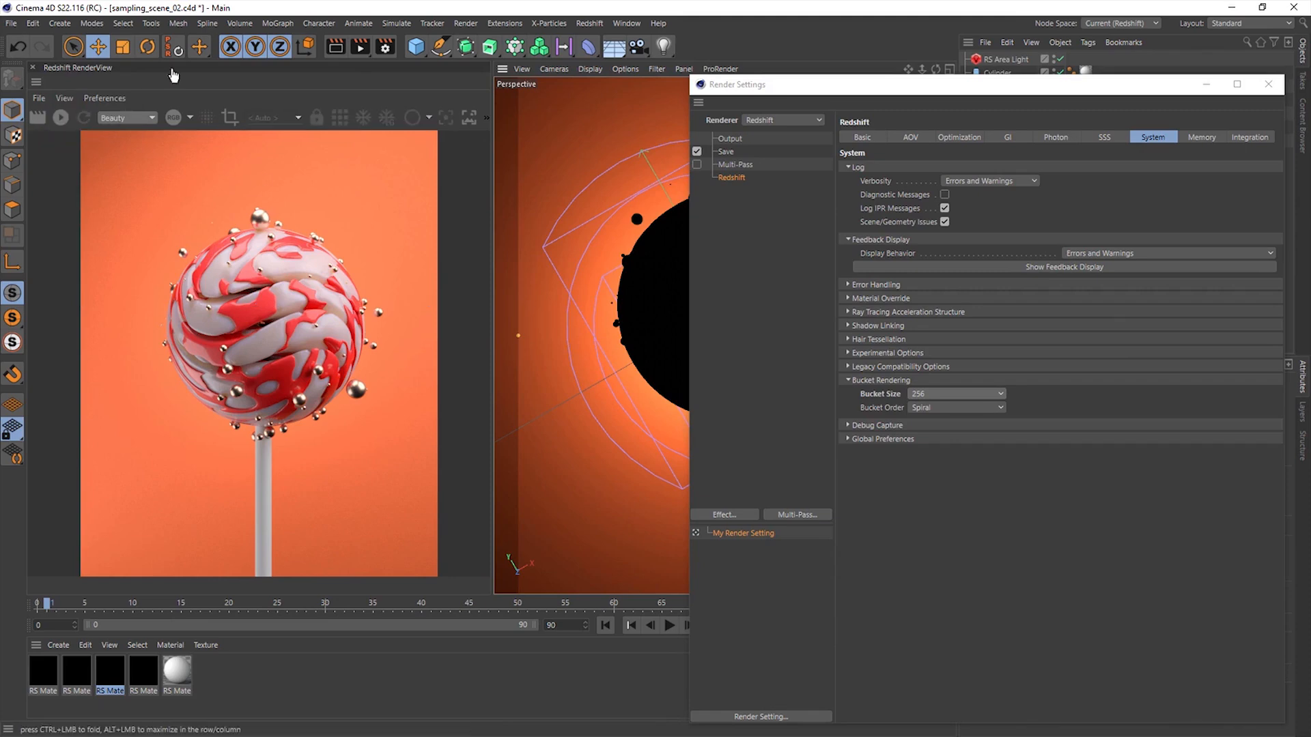
click(356, 47)
drag(663, 47, 497, 47)
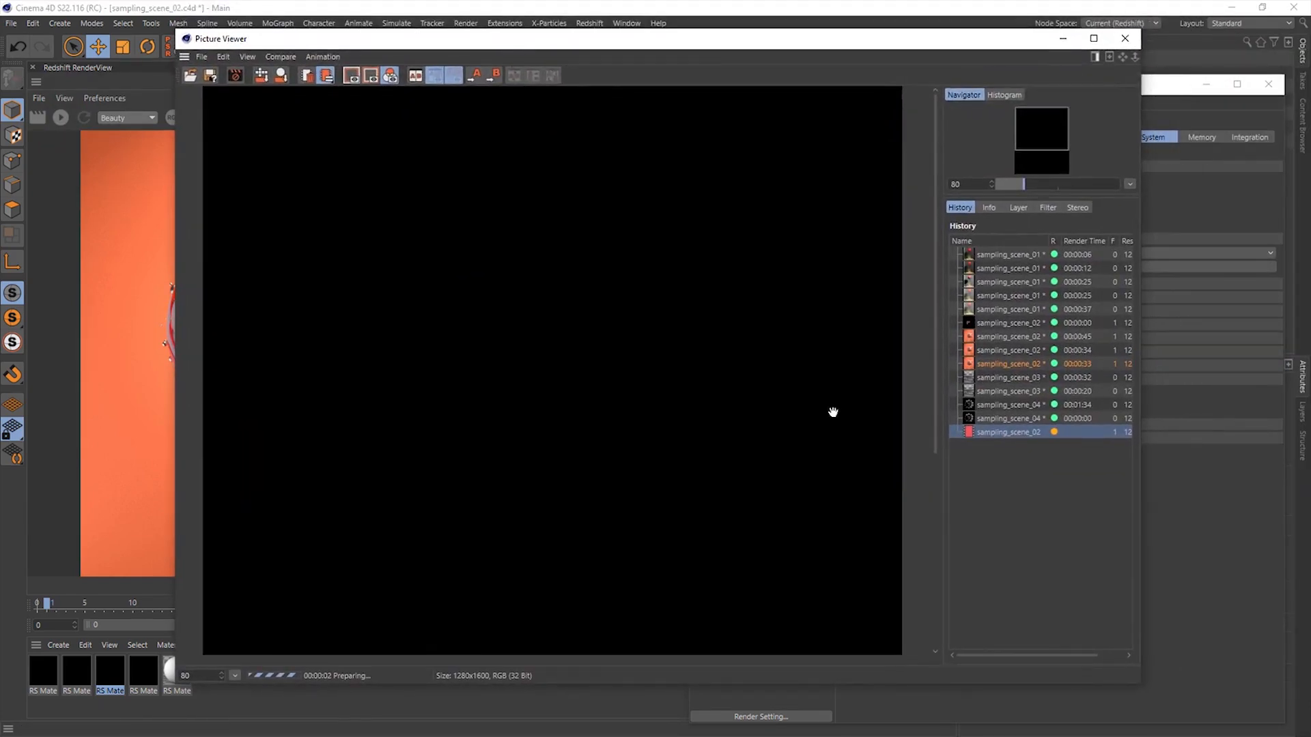
- Compare the two sampling_scene_03 renders and the two sampling_scene_04 renders in the Picture Viewer history
click(1008, 378)
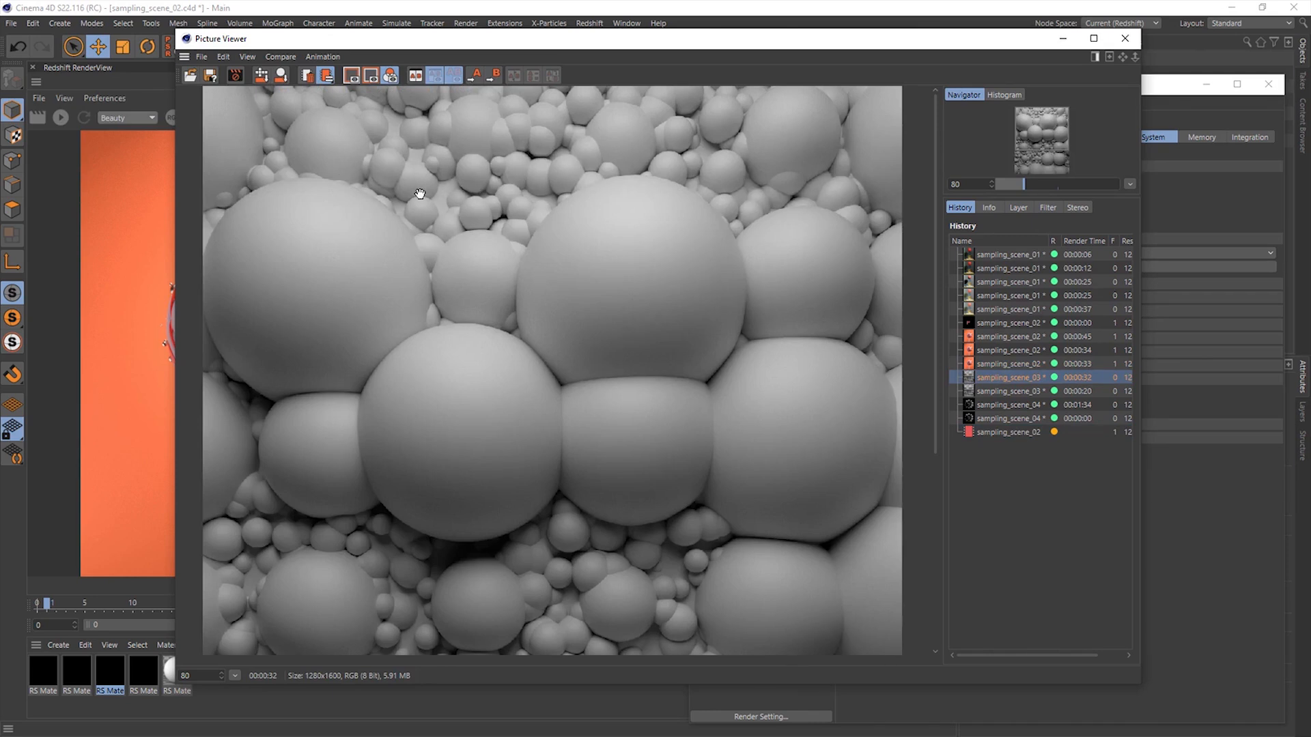
click(1086, 390)
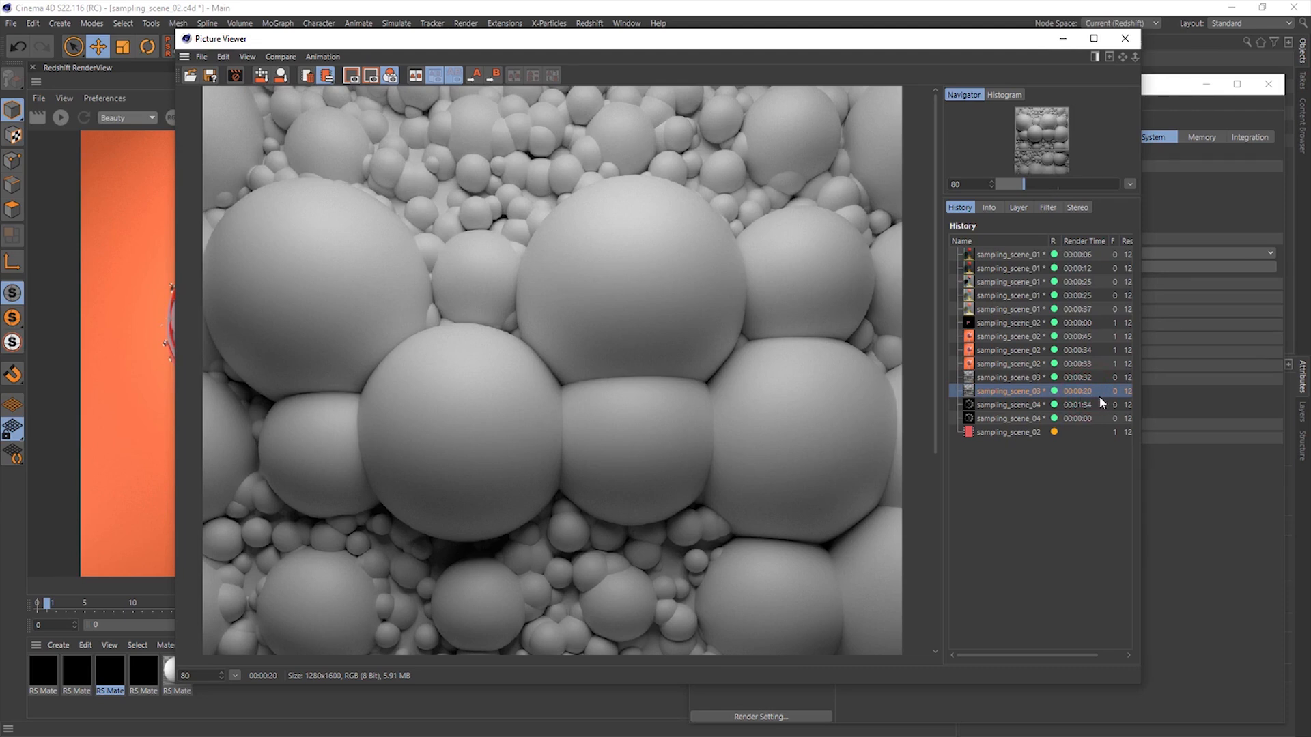
click(1081, 407)
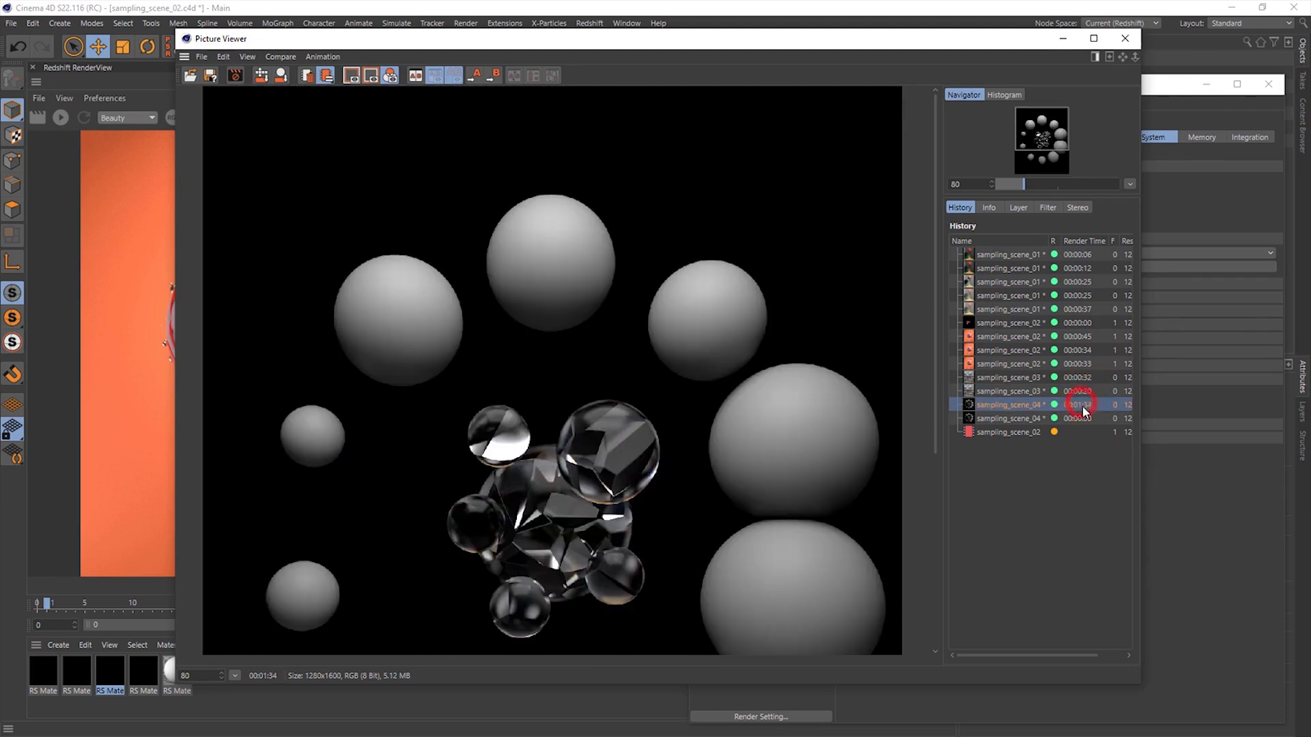
click(1085, 417)
click(1085, 407)
click(1086, 416)
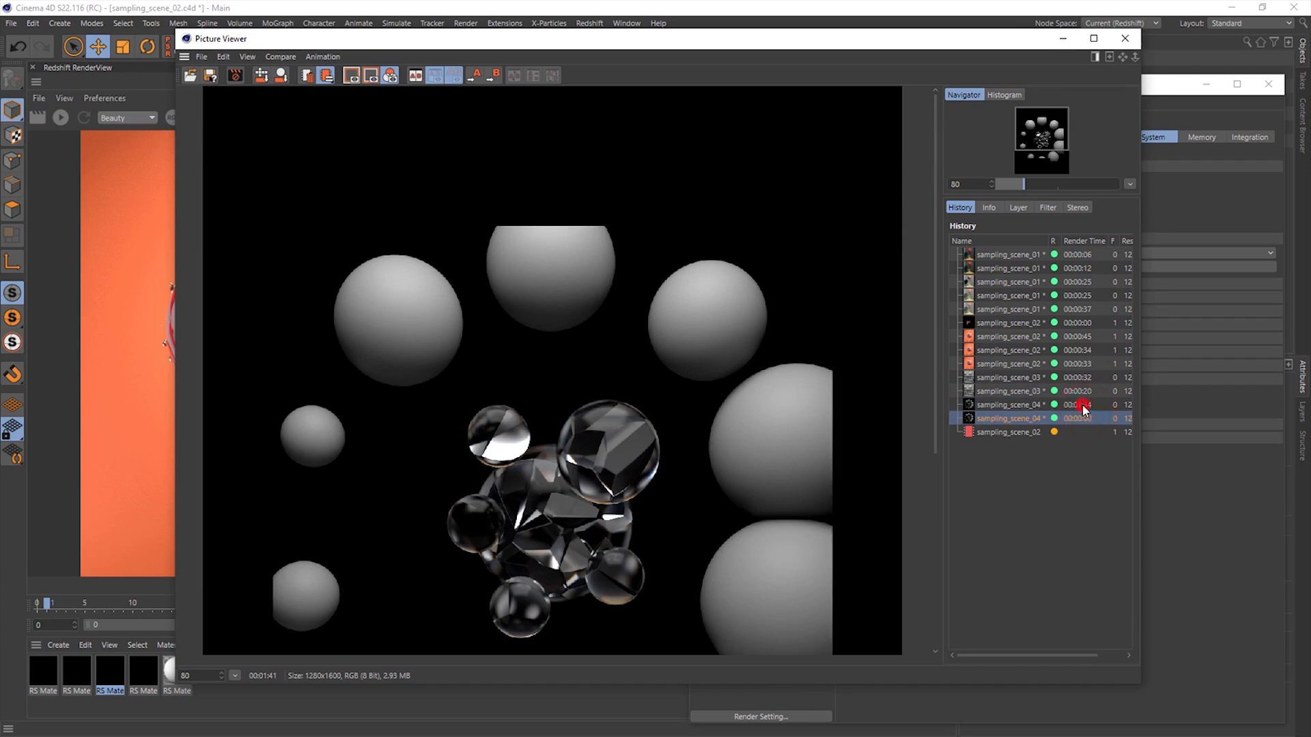
click(1083, 407)
scroll(681, 398, down, 3)
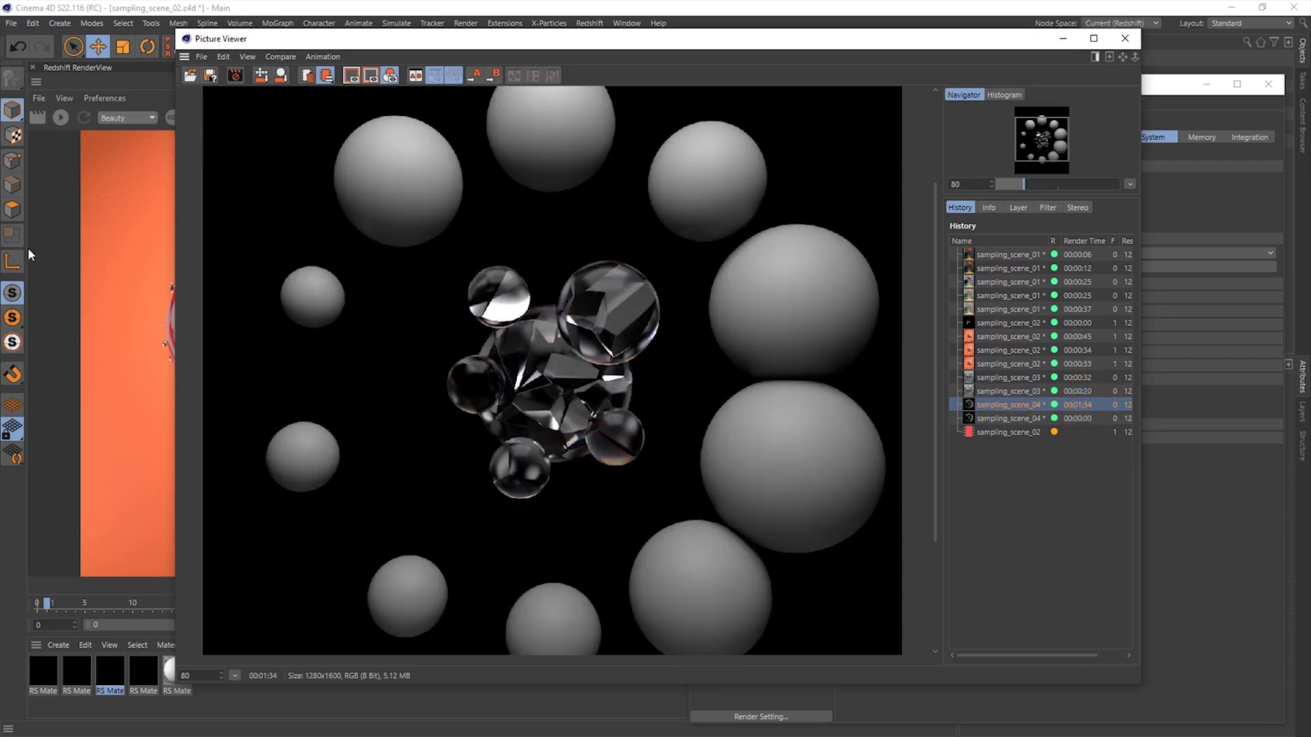
click(1088, 419)
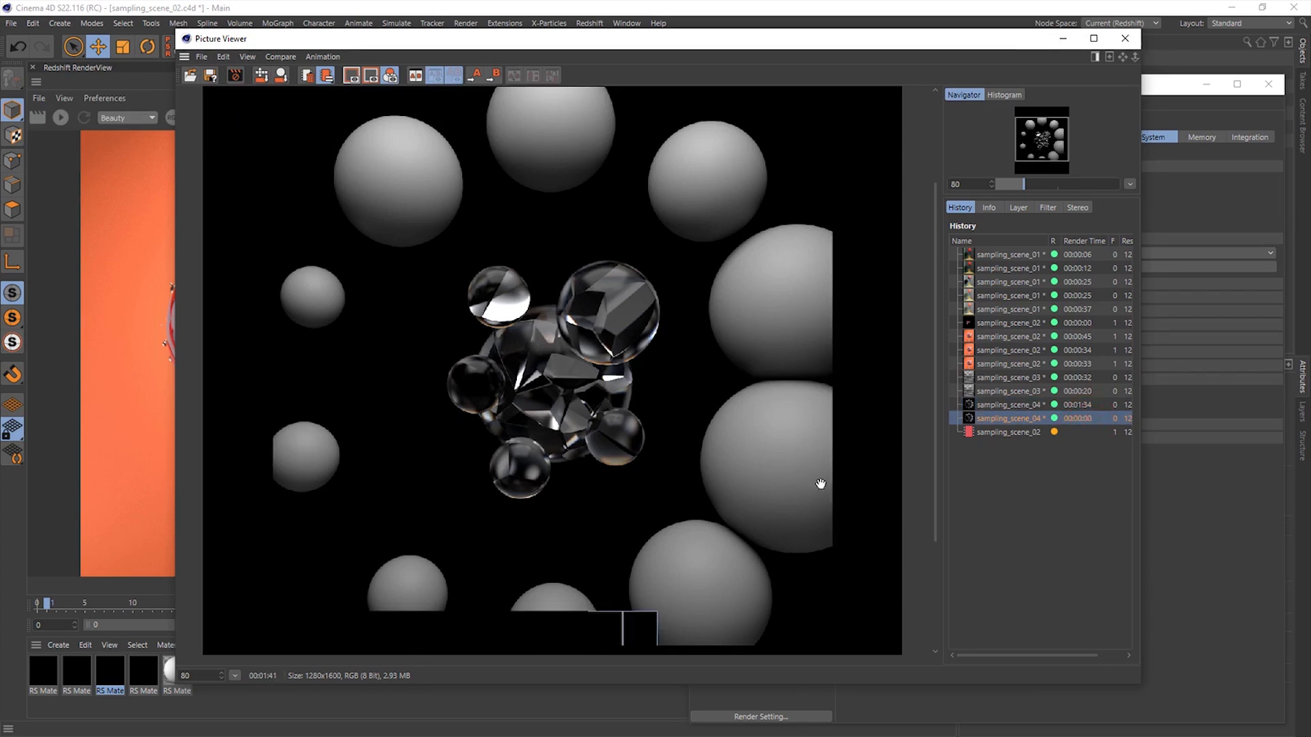
- Compare the new 256-bucket lollipop render with the previous automatic-sampling one and close the Picture Viewer
click(1029, 433)
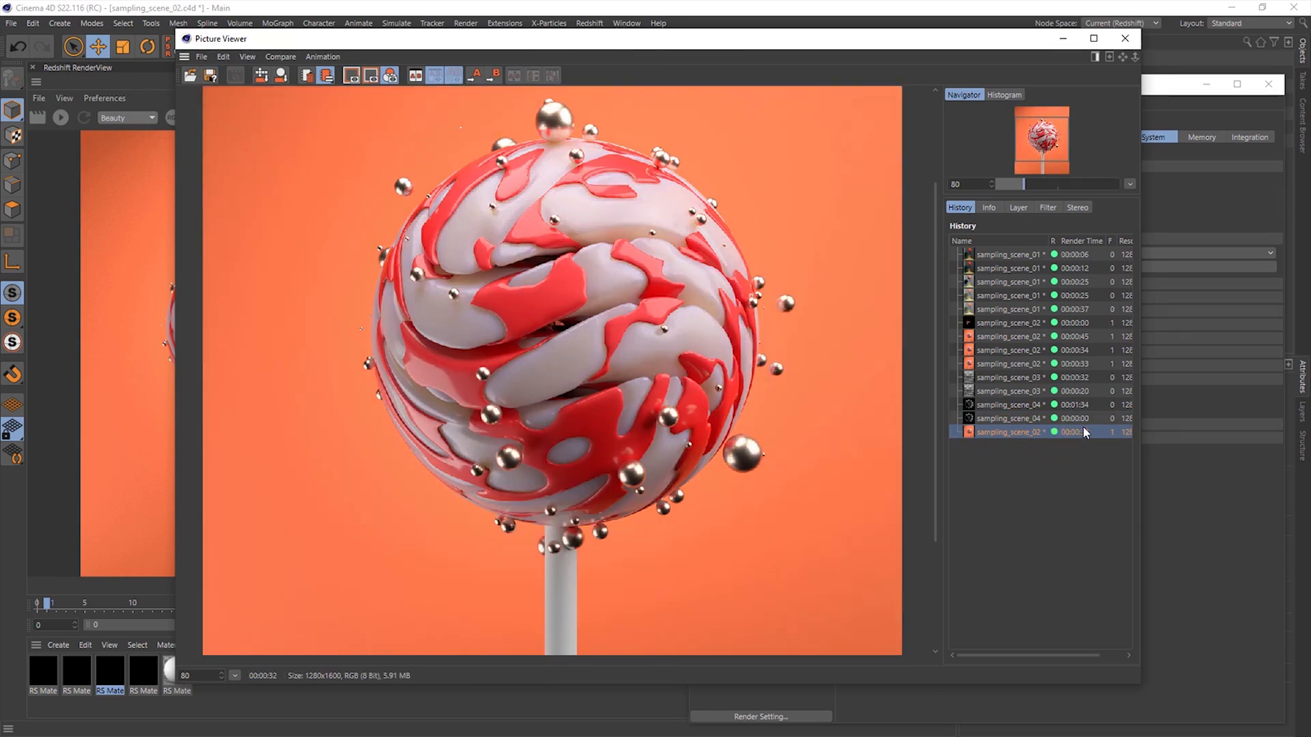
click(1085, 369)
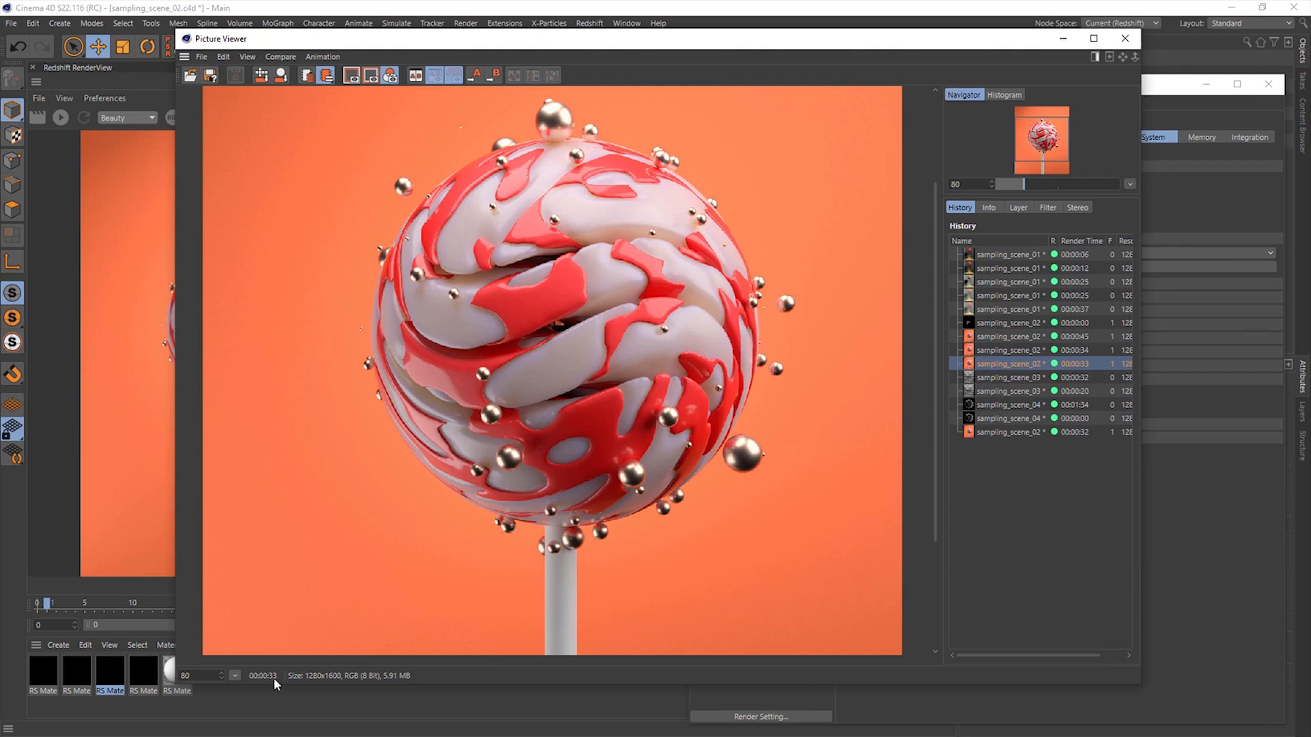
click(1126, 39)
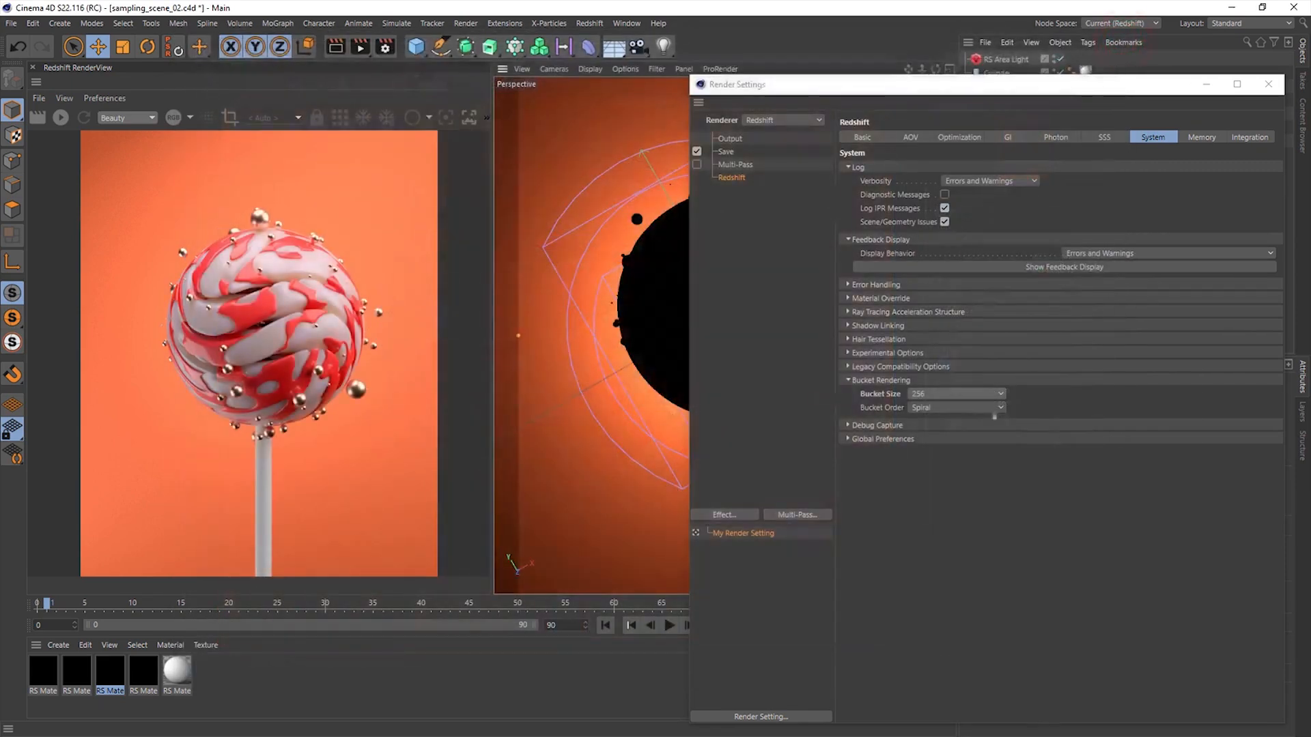
- Show the Unified Sampling options in the Basic render settings of the lollipop scene
click(891, 380)
click(857, 137)
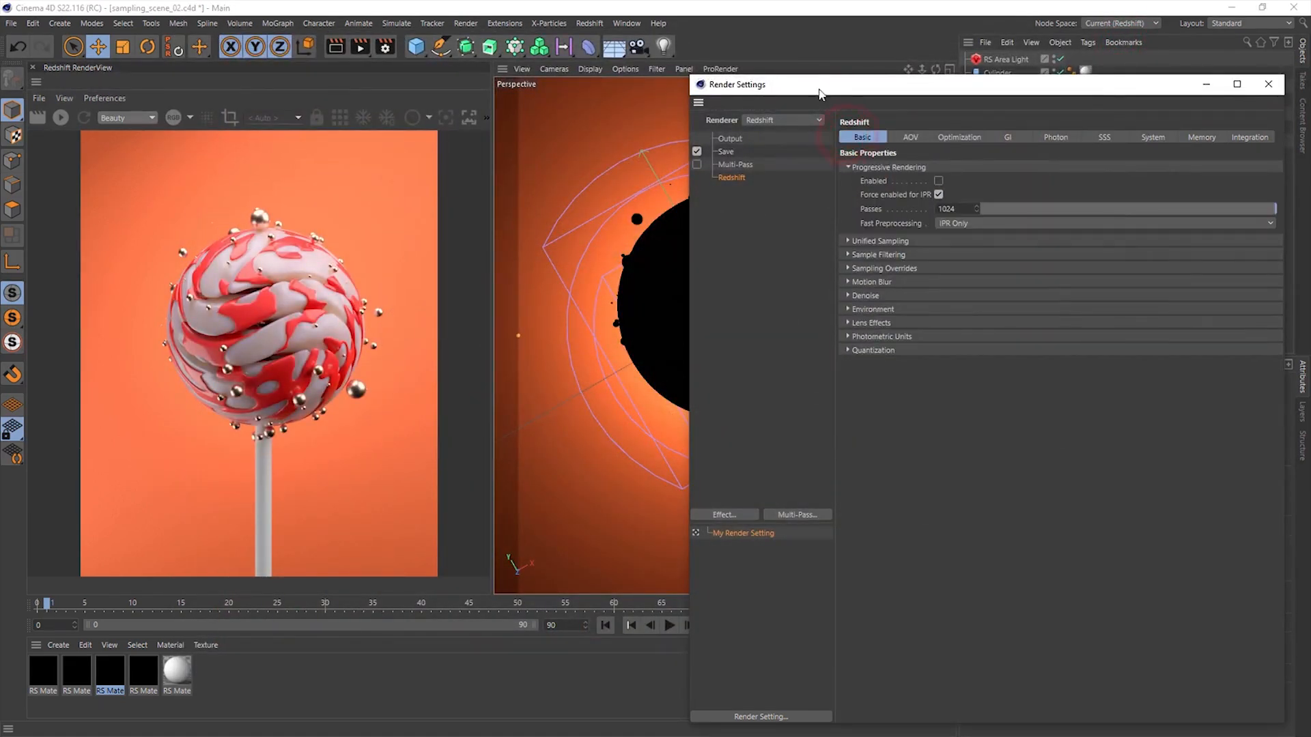
drag(813, 84, 606, 29)
click(681, 189)
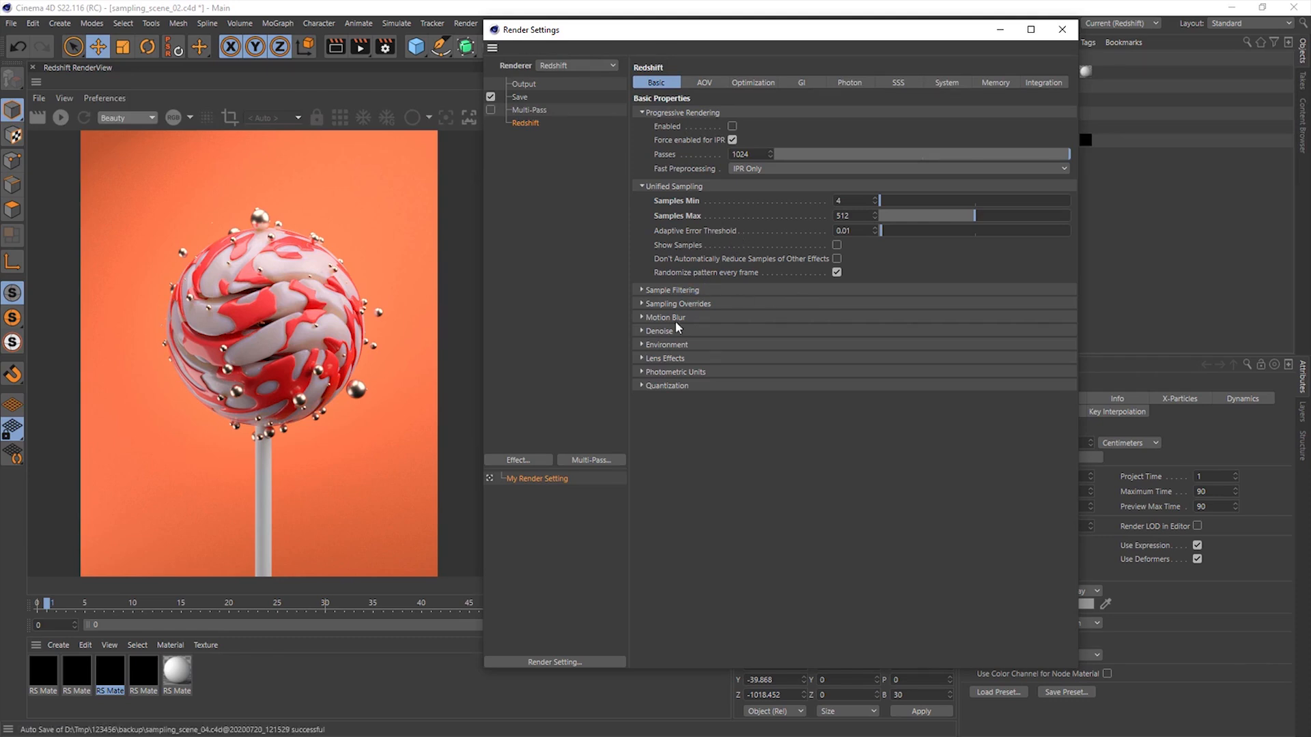
- Review the Sampling Overrides for reflection, refraction, AO, light, volume and scattering in the Basic Redshift render settings
click(674, 303)
click(1075, 261)
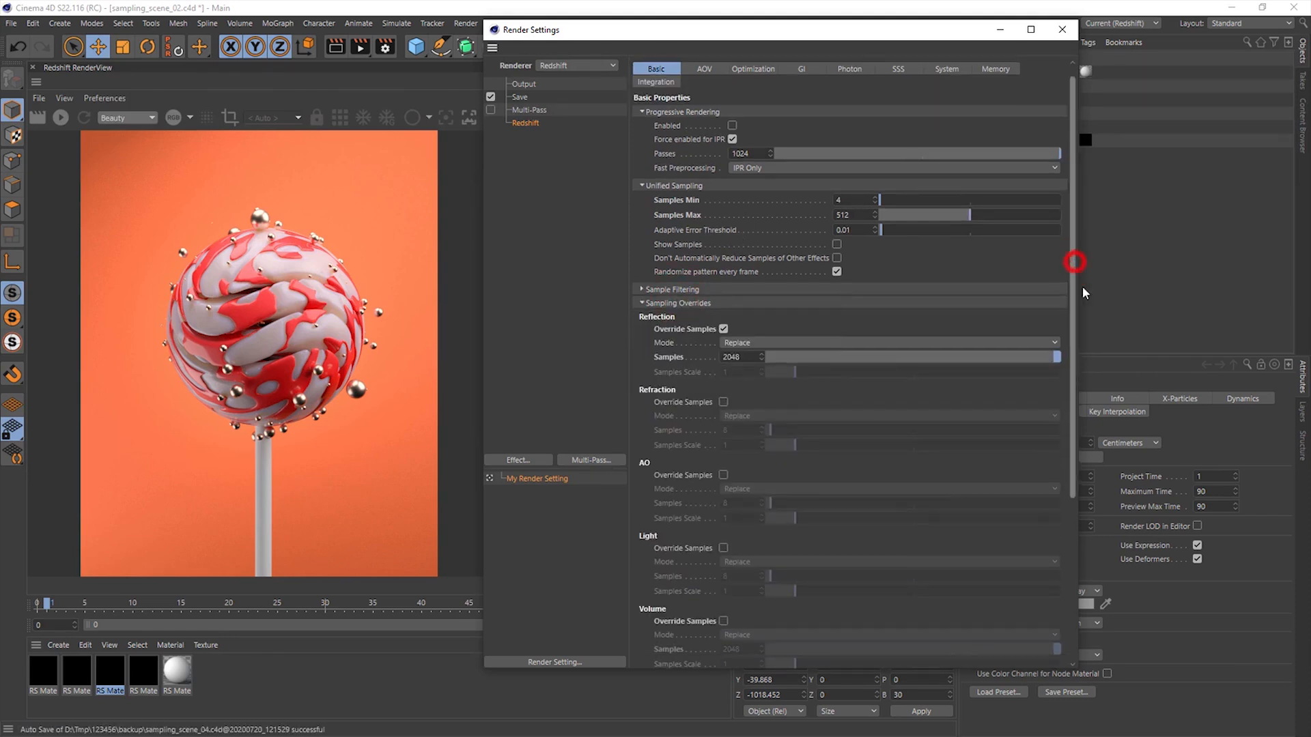
scroll(810, 245, down, 5)
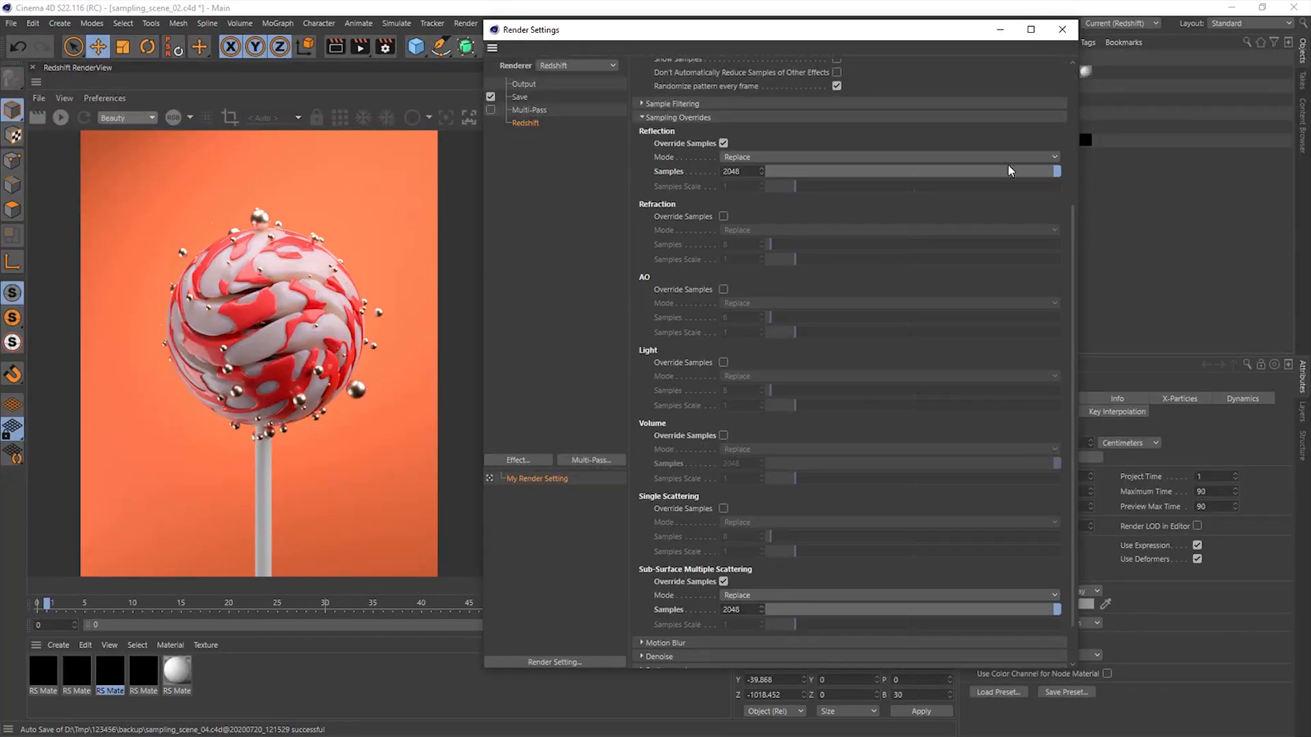
click(1071, 134)
- Show the GI render settings and look through the available Secondary GI Engine options without changing the engine
click(802, 83)
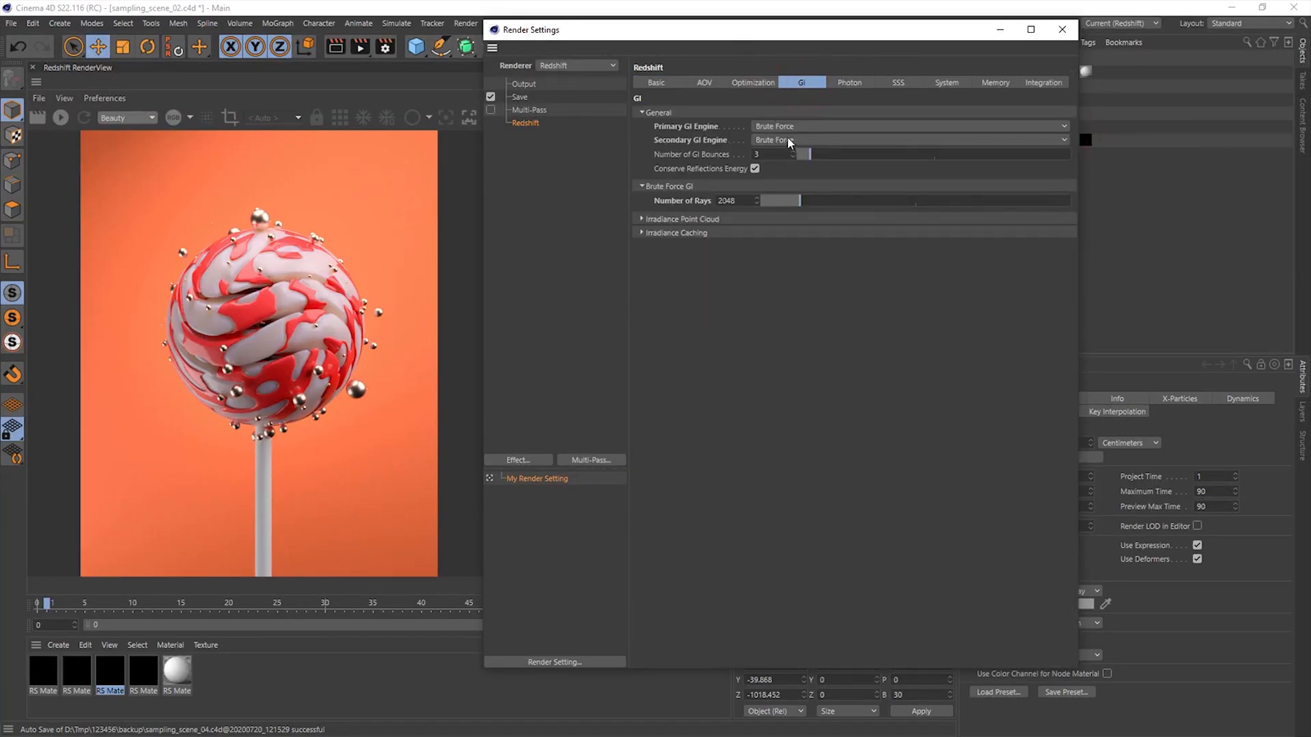
click(761, 140)
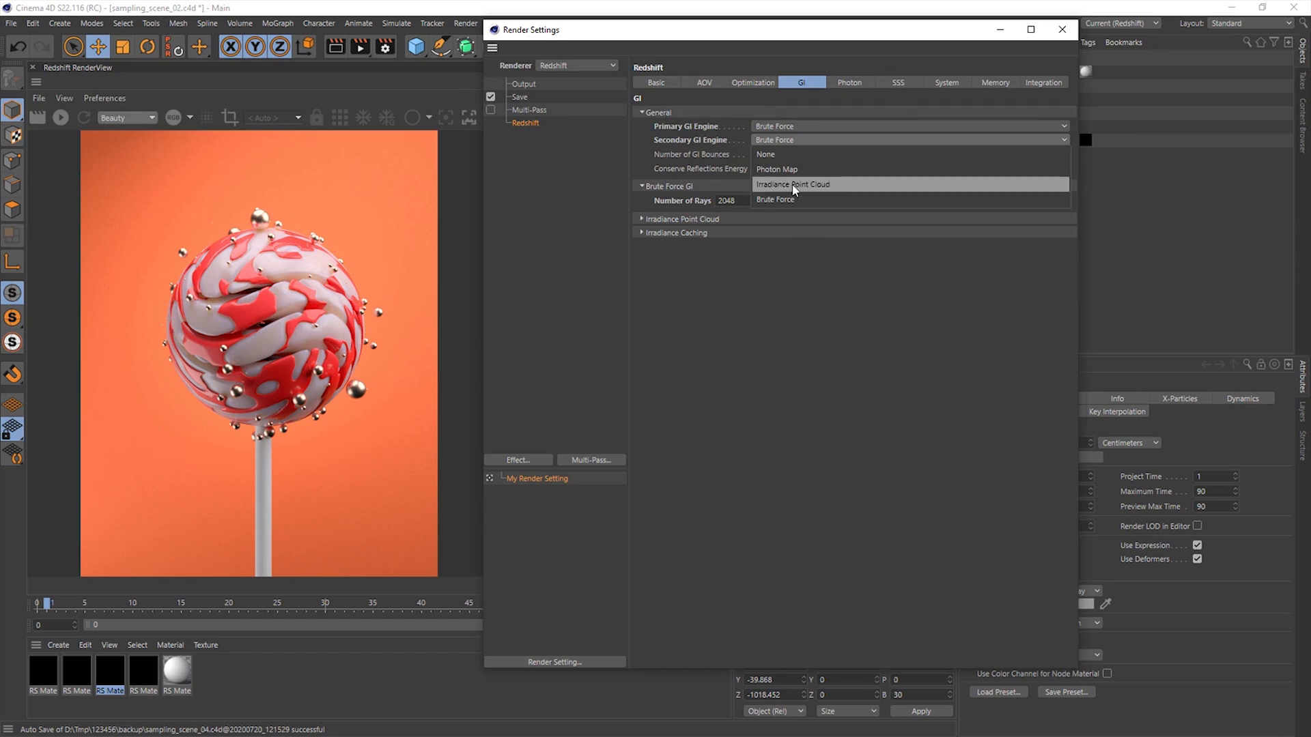
click(779, 295)
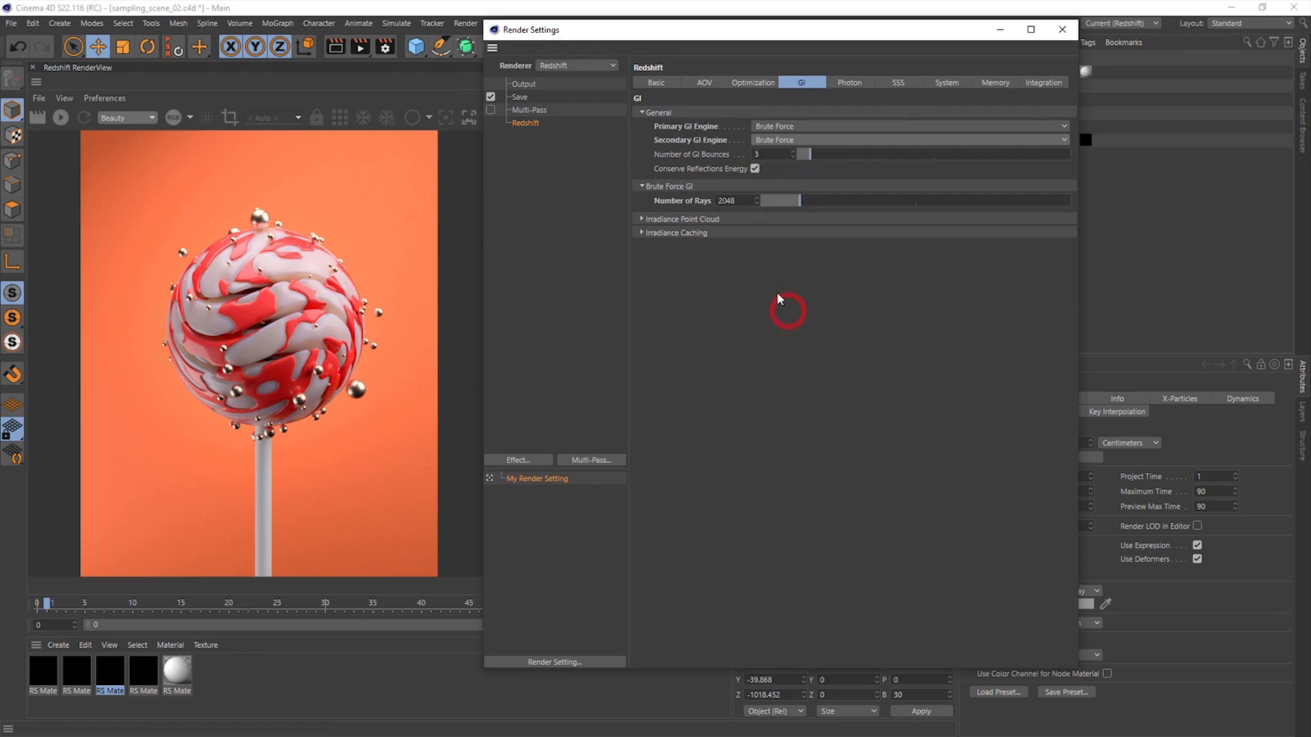
- Review the Experimental Options and Bucket Rendering settings in the System section and close the render settings
click(960, 86)
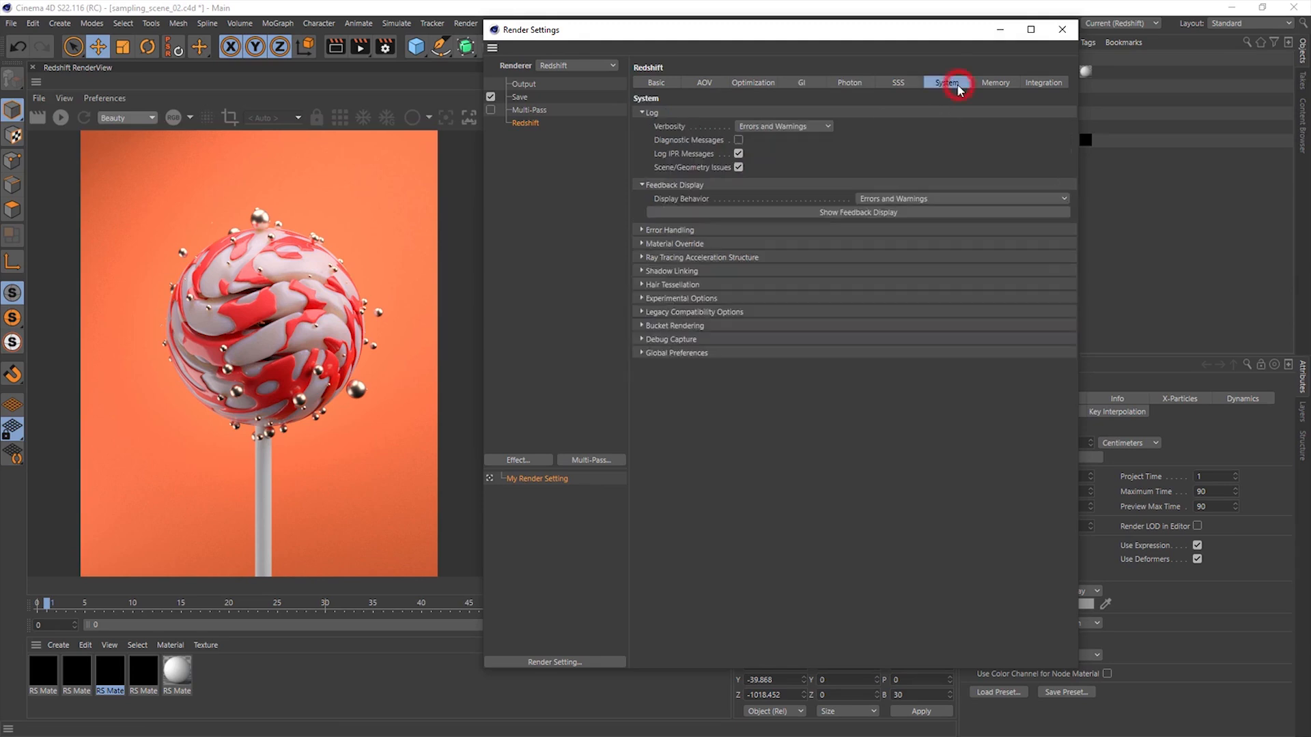
click(714, 300)
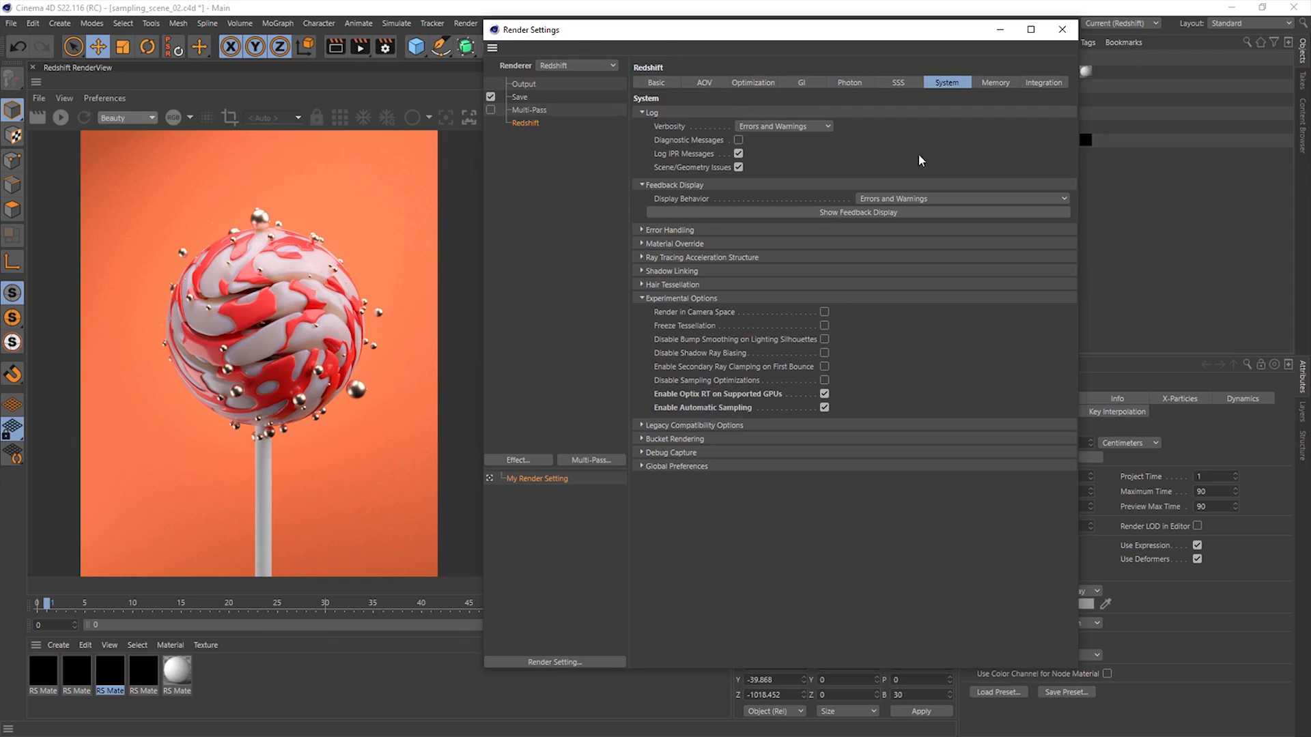
click(700, 441)
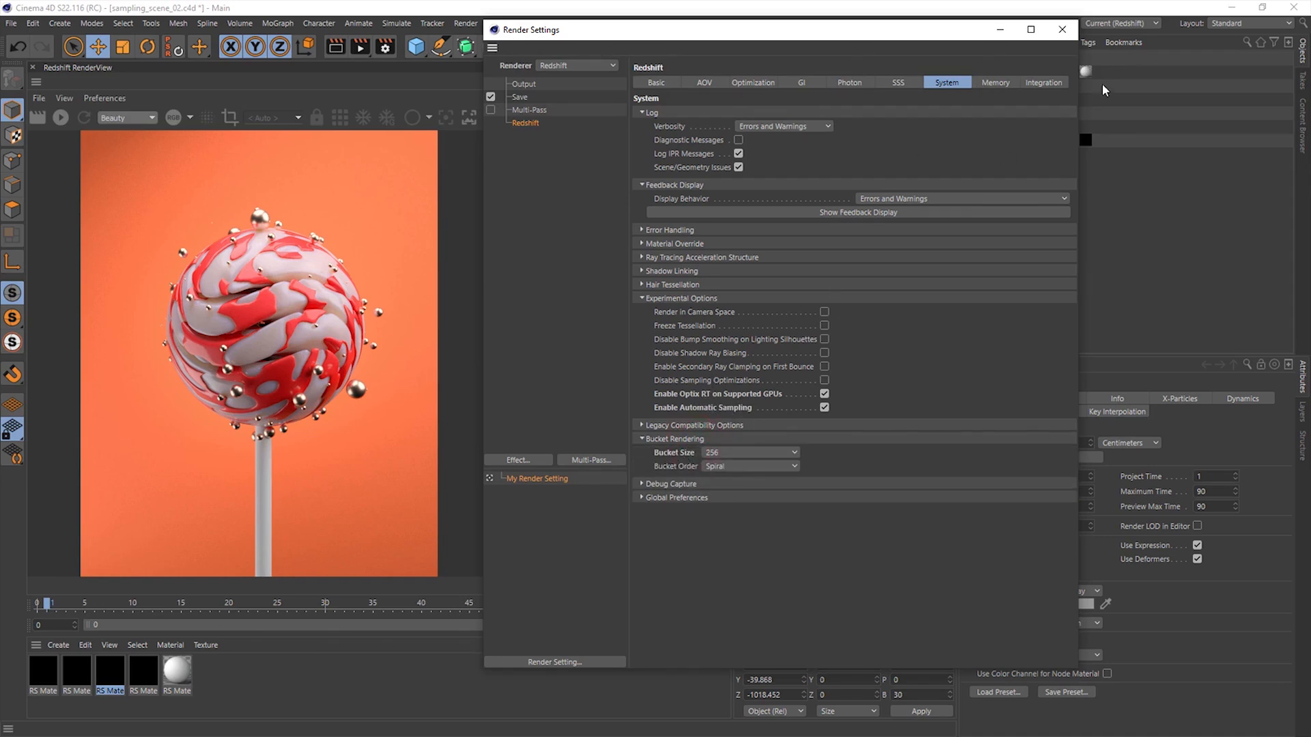
click(1061, 29)
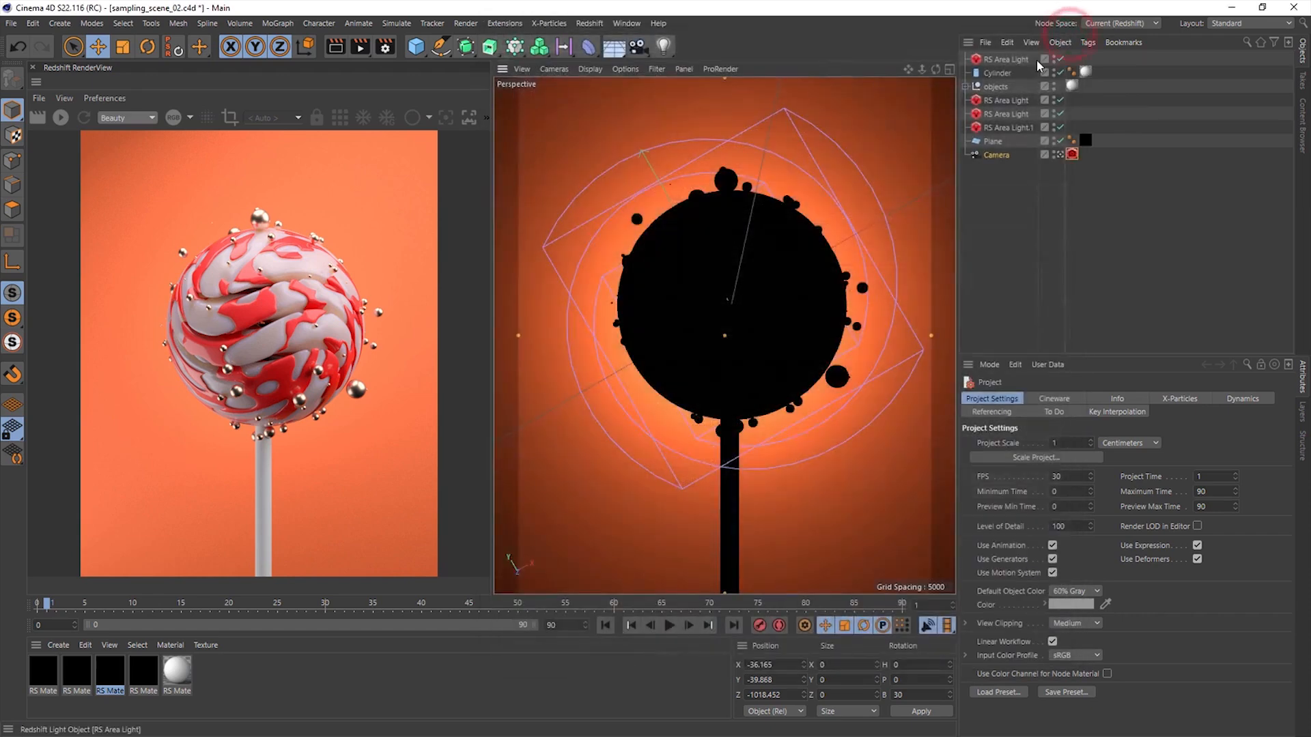
- Set the Maximum Trace Depth in the Optimization render settings to reflection 2, refraction 1 and transparency 1
click(394, 48)
click(661, 88)
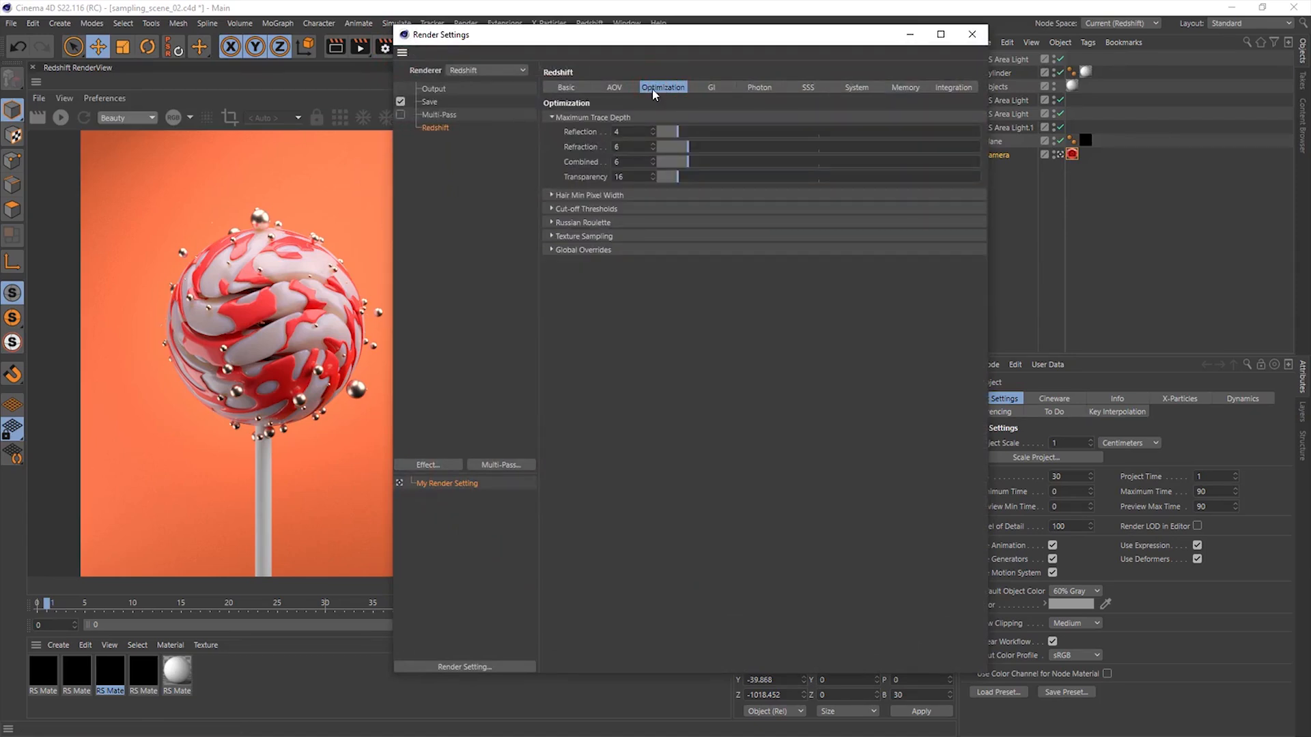
drag(592, 35, 686, 90)
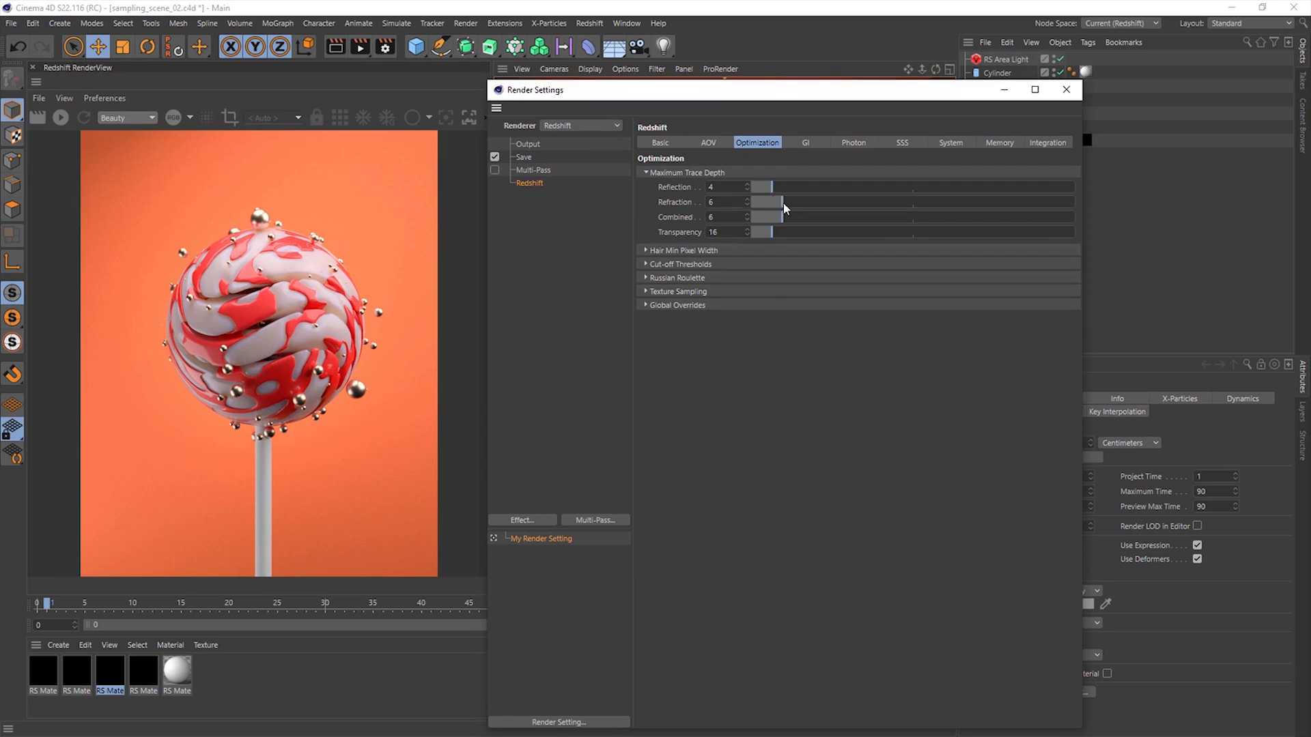
drag(783, 210, 757, 235)
drag(779, 191, 772, 188)
drag(766, 232, 769, 236)
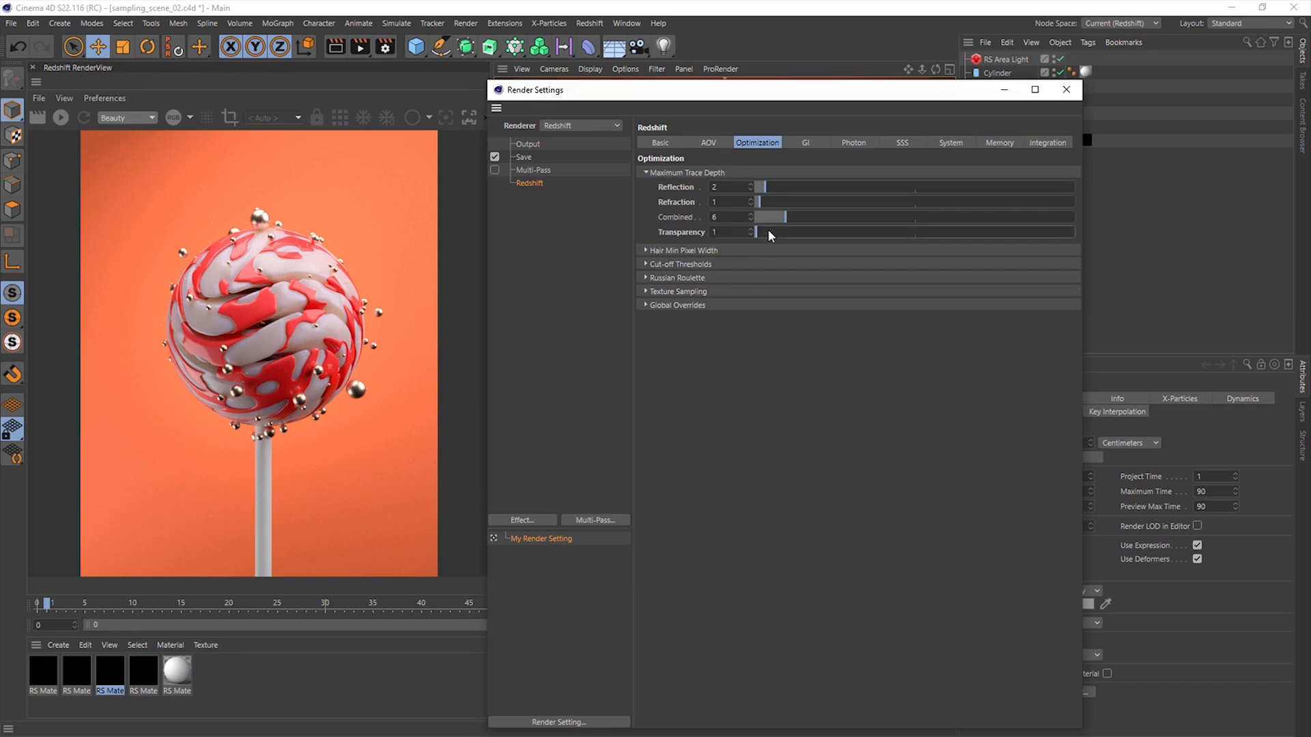
- Render the lollipop scene to the Picture Viewer and inspect the whole lollipop in the new image
click(360, 46)
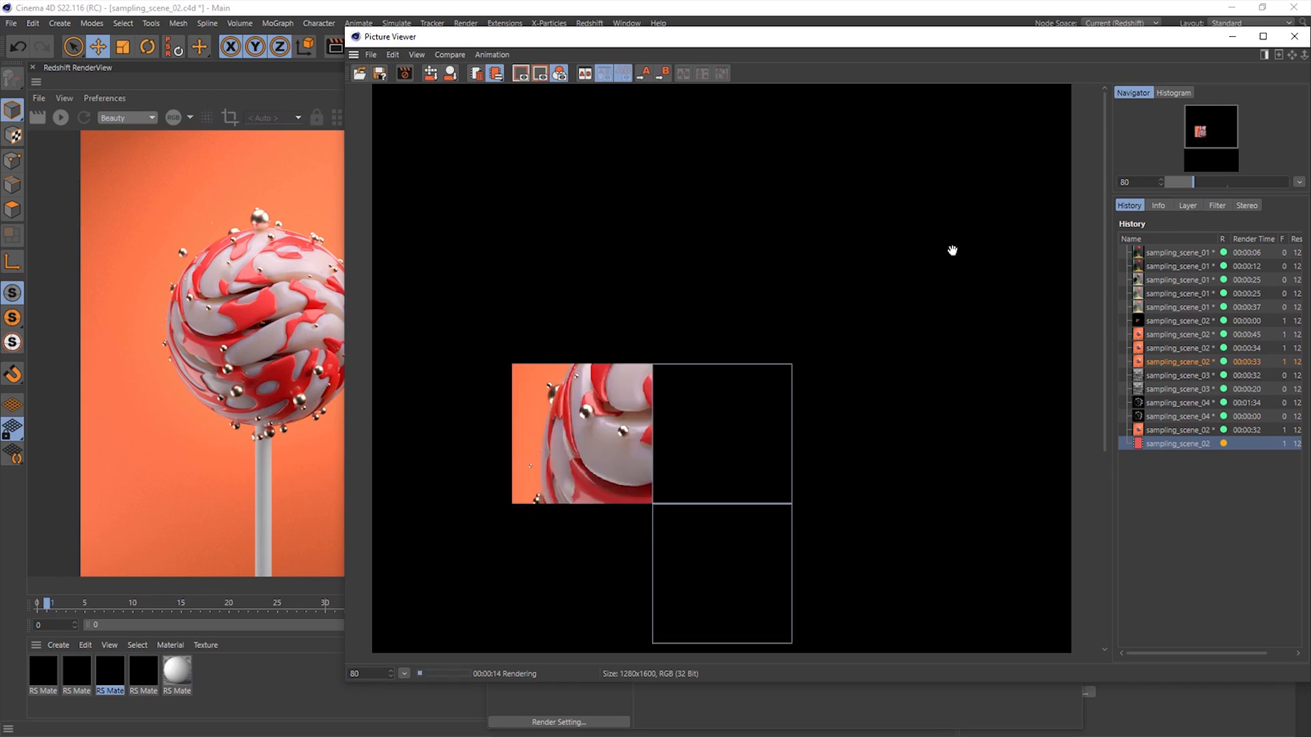
drag(707, 446, 731, 382)
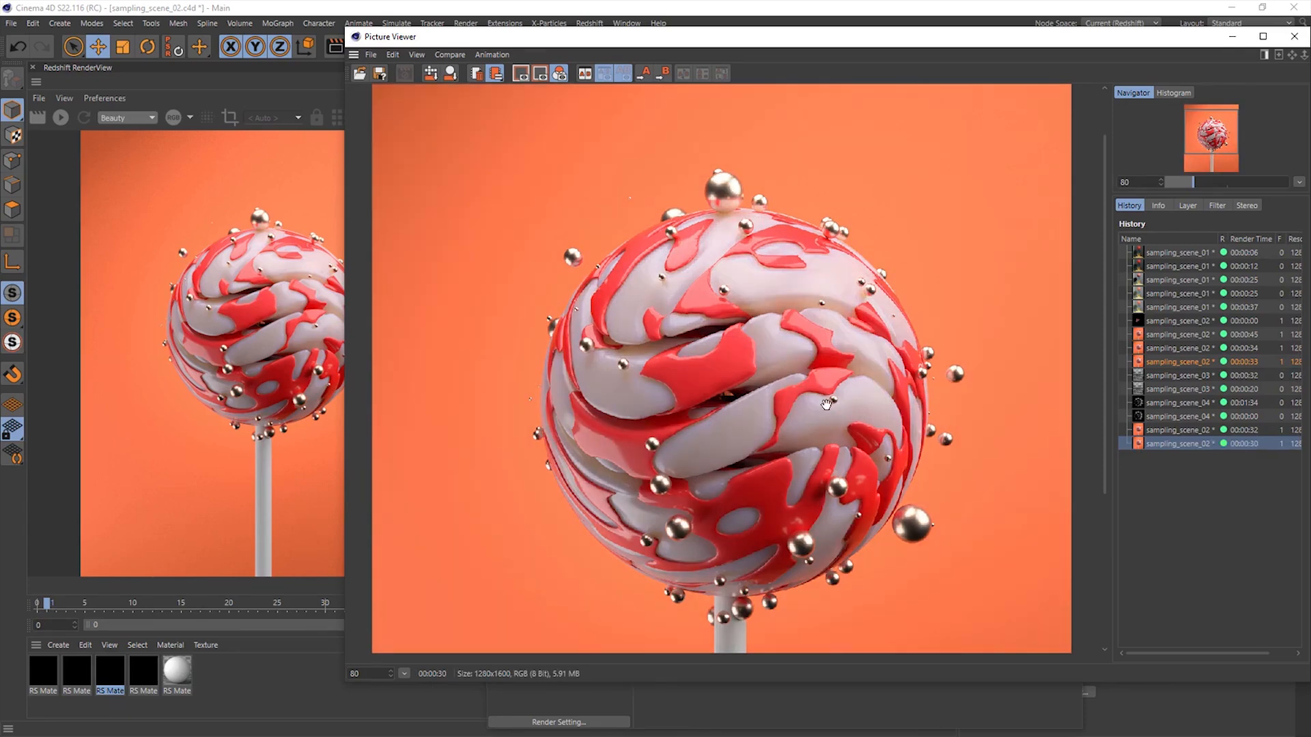
drag(797, 428, 766, 301)
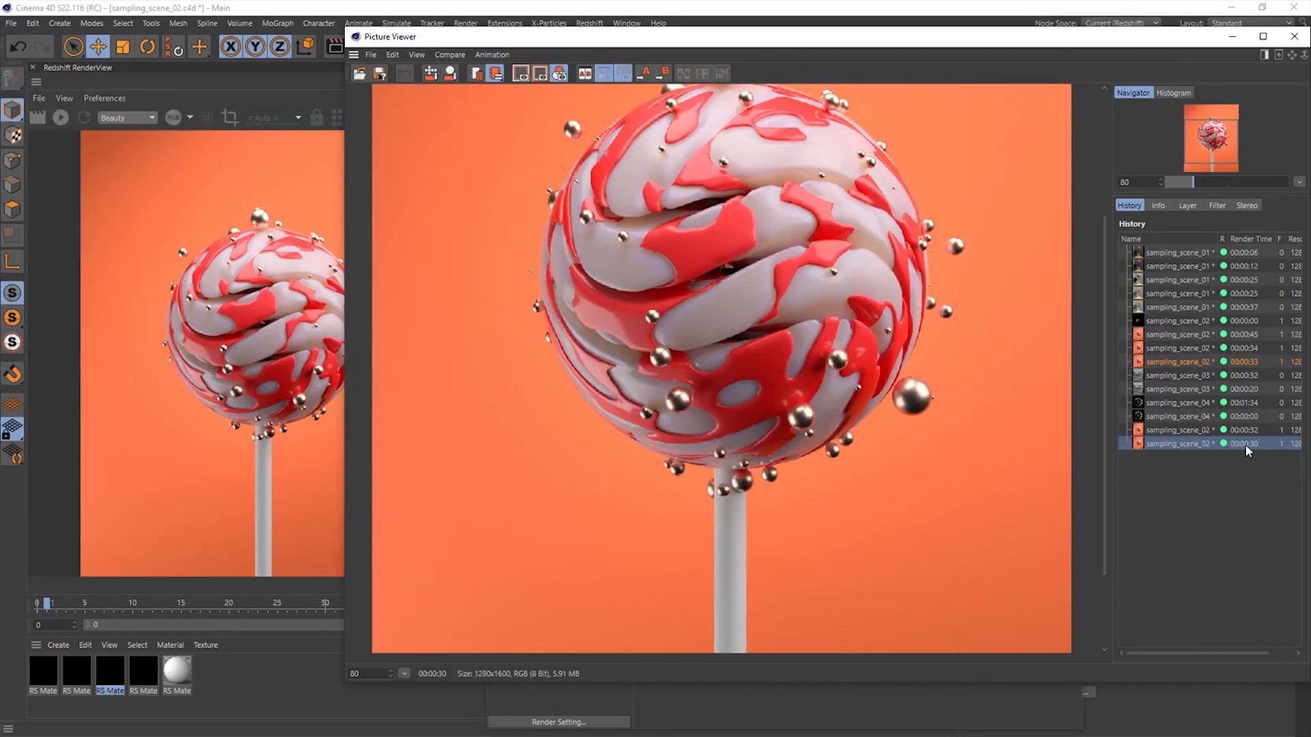
- Compare the newest lollipop render with the 34-second and 45-second sampling_scene_02 renders in the history, including a close-up of the candy surface
click(1244, 348)
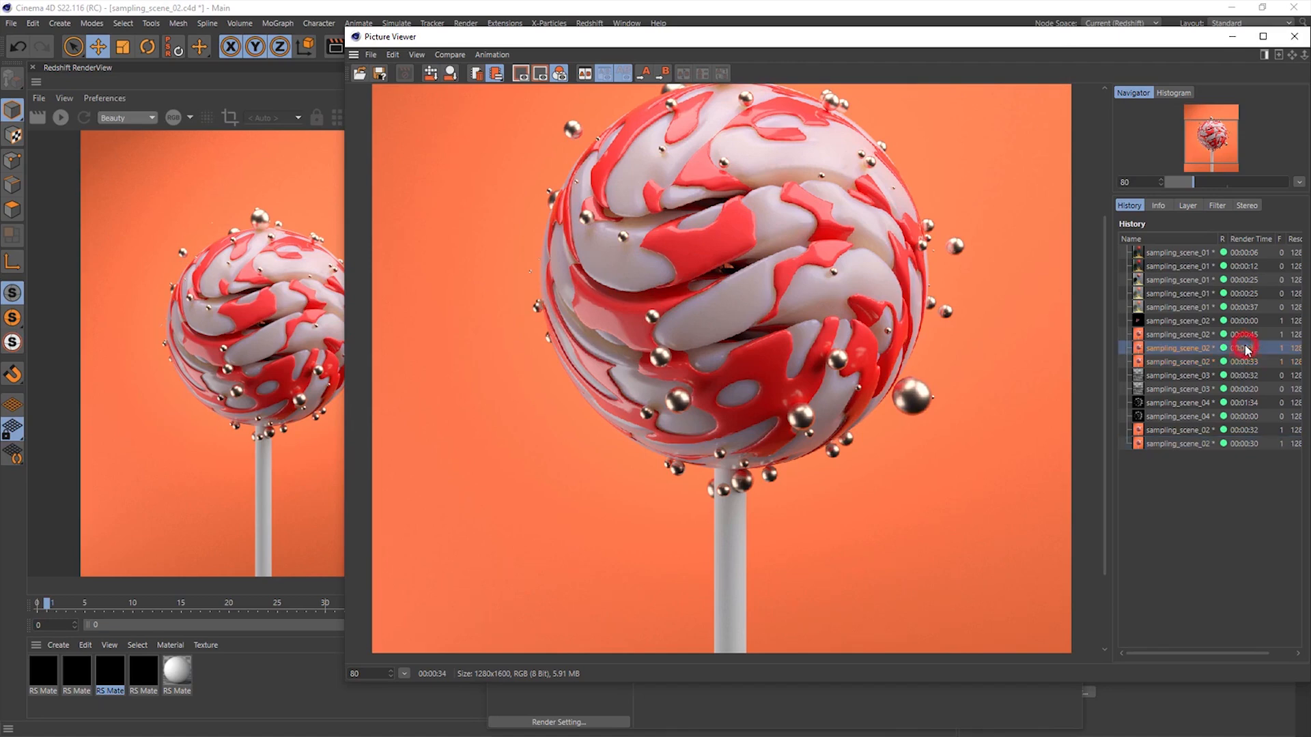
click(1245, 444)
scroll(718, 271, up, 4)
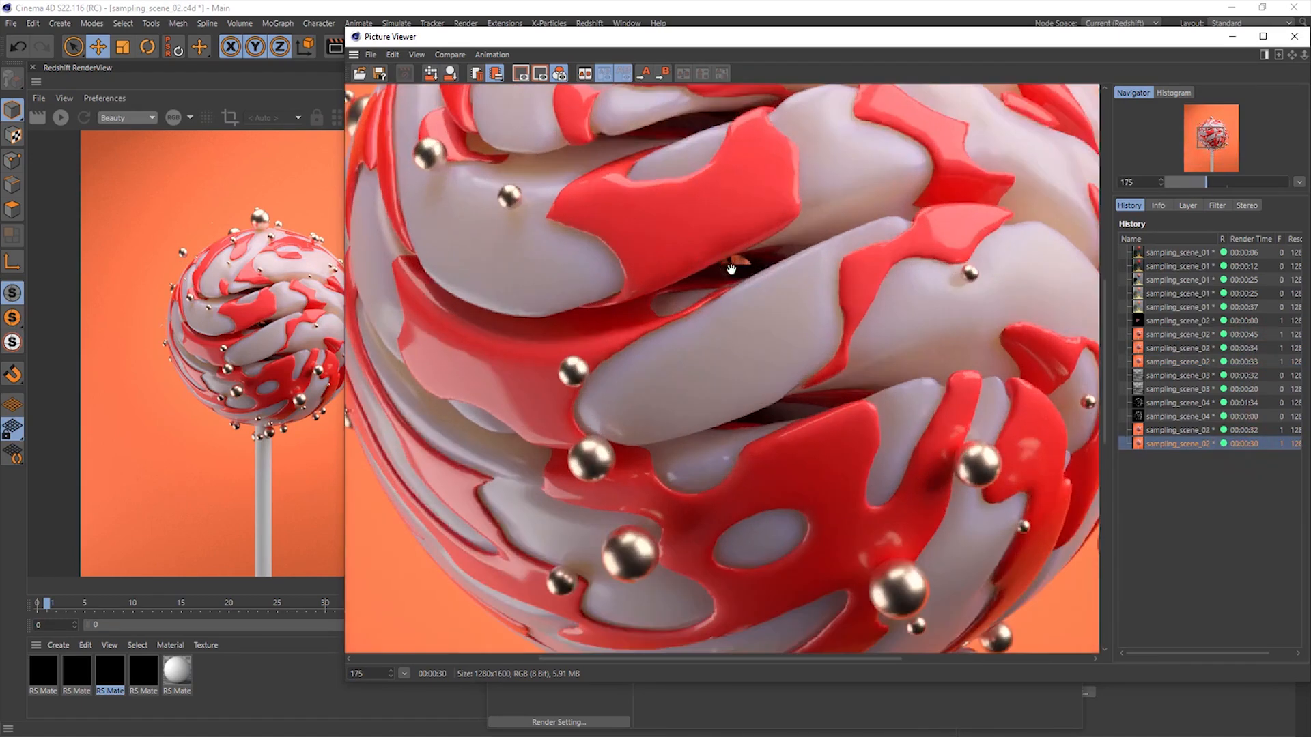
click(1199, 335)
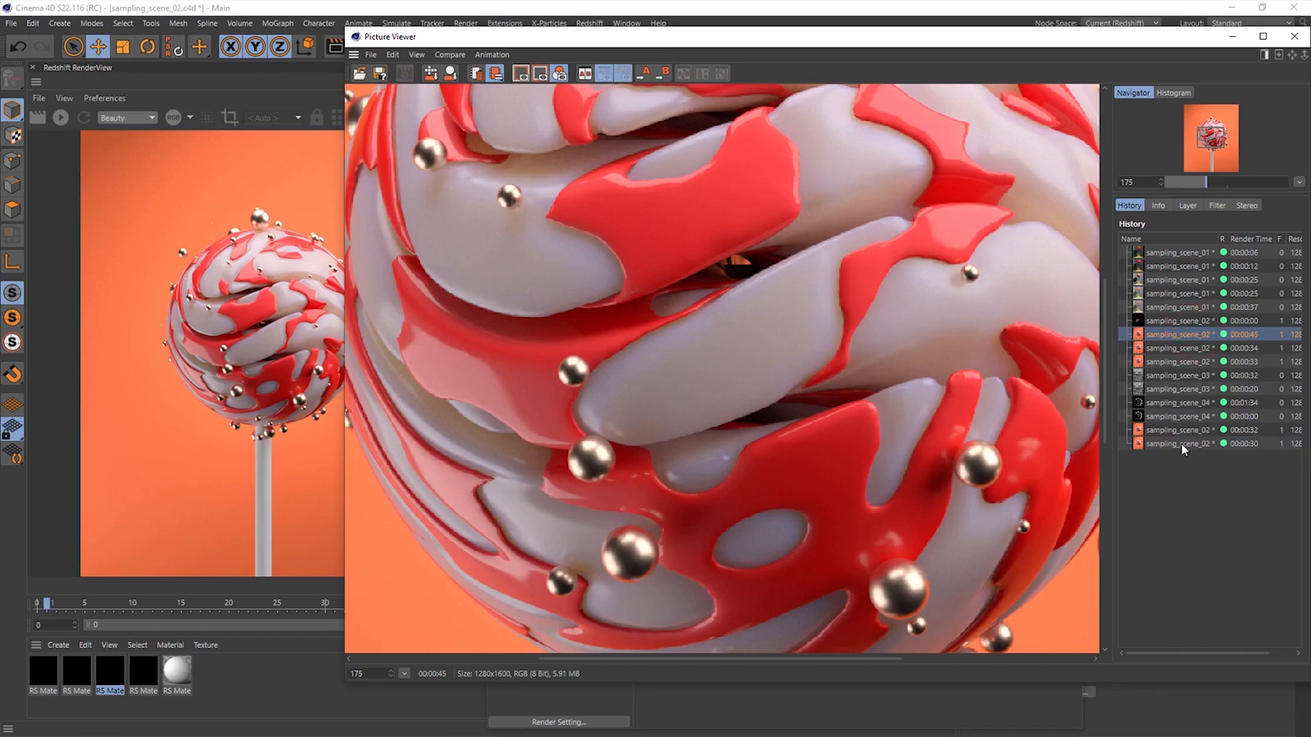
click(1181, 444)
scroll(823, 391, down, 4)
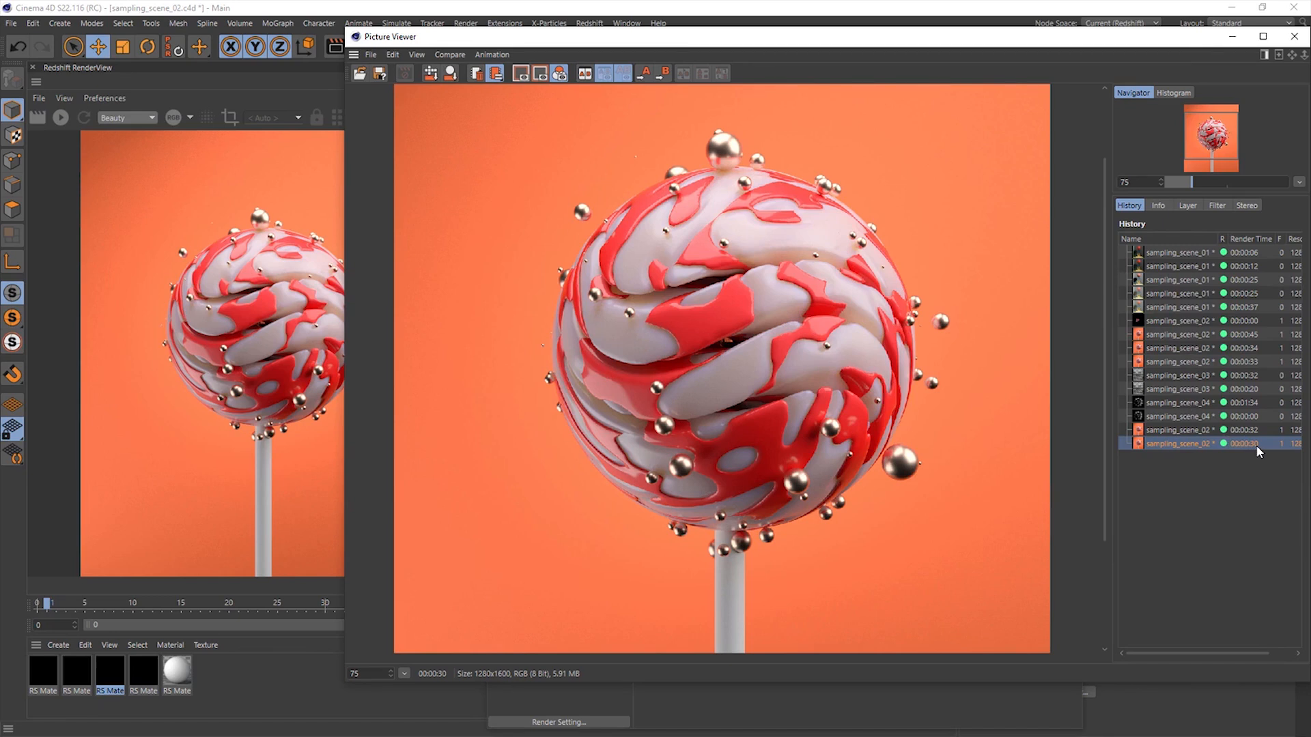
click(1253, 348)
click(1253, 335)
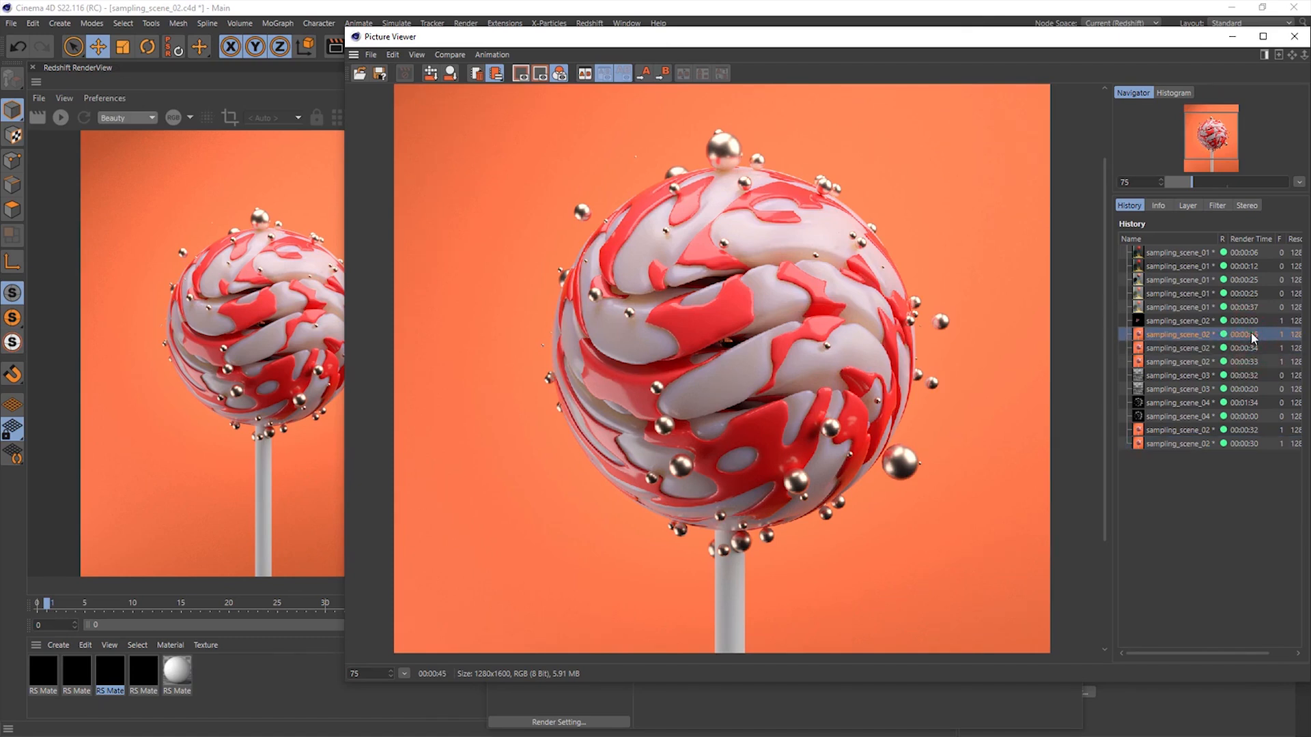